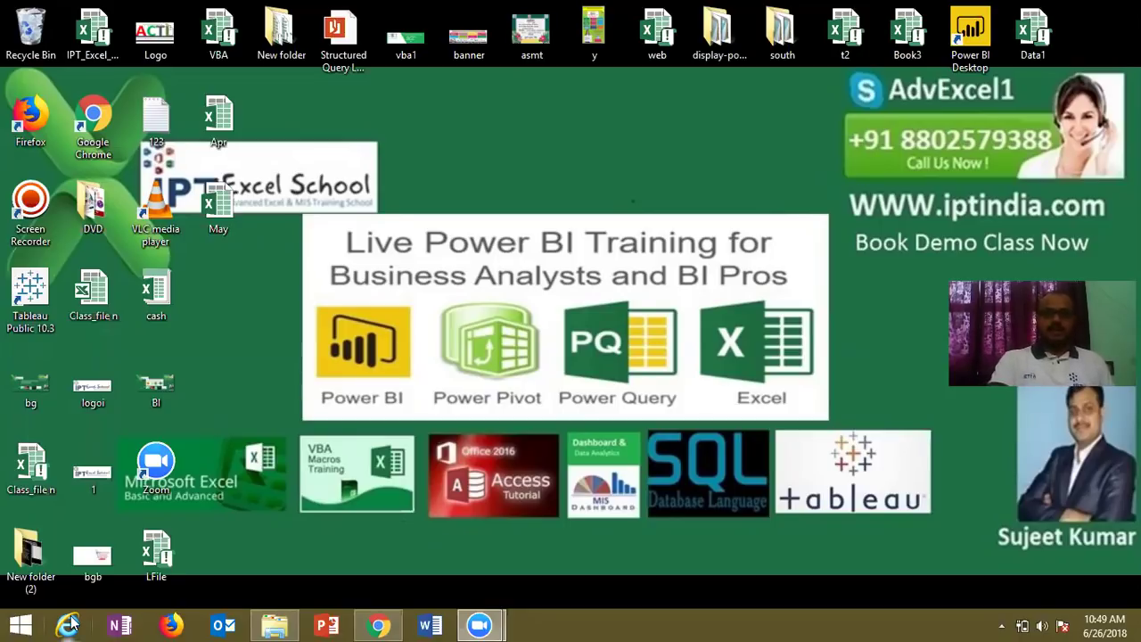
# Step: Restore the Chrome window with the Gmail message from the taskbar
pyautogui.click(378, 624)
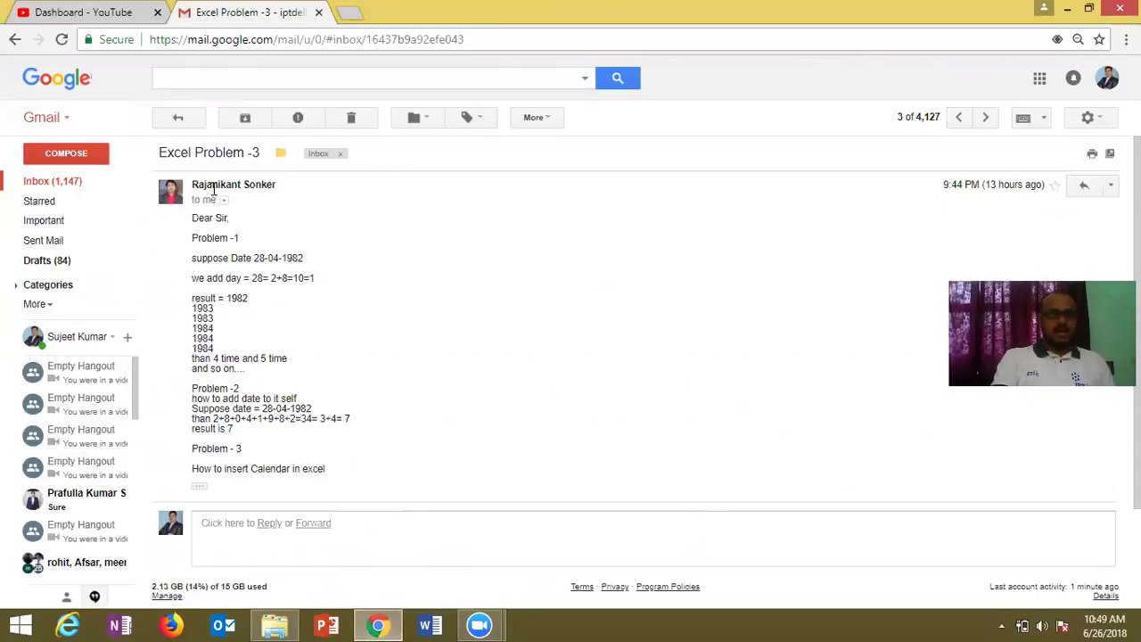
# Step: Highlight the greeting, the Problem -1 heading, and the example date 28-04-1982 with its 2+8 sum
pyautogui.doubleClick(213, 185)
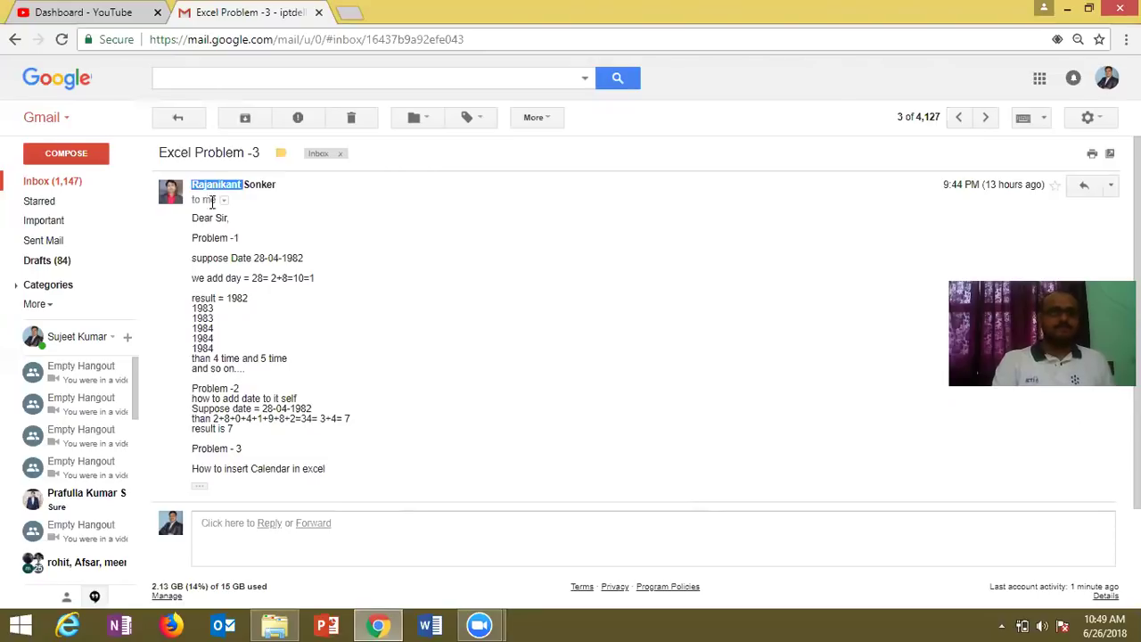
pyautogui.tripleClick(210, 218)
pyautogui.tripleClick(241, 239)
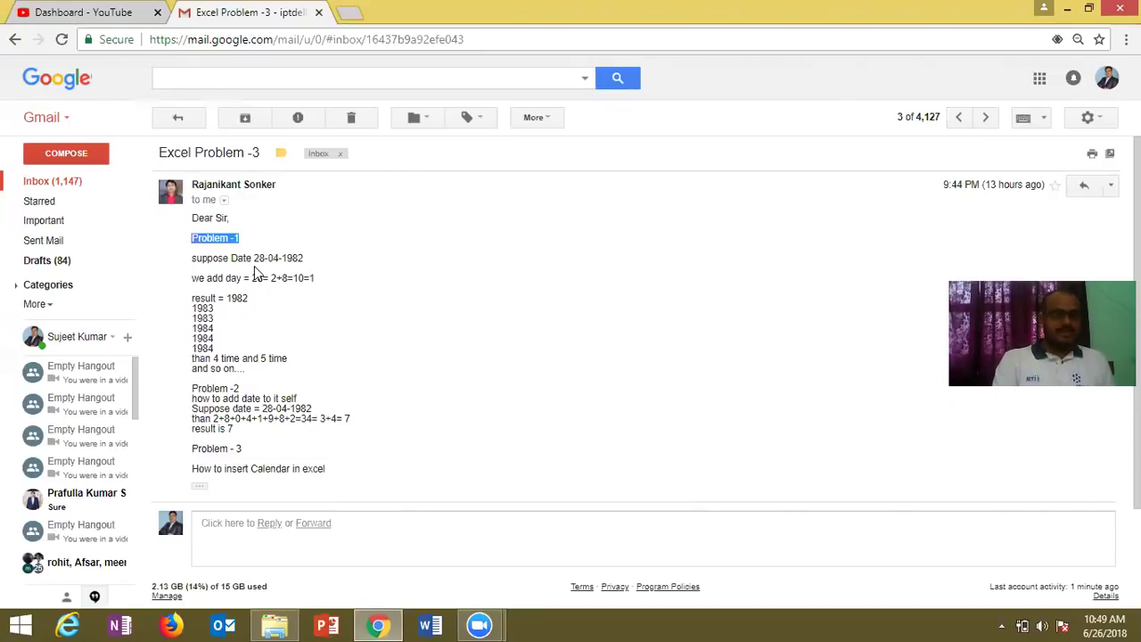
pyautogui.moveTo(254, 259); pyautogui.dragTo(305, 257)
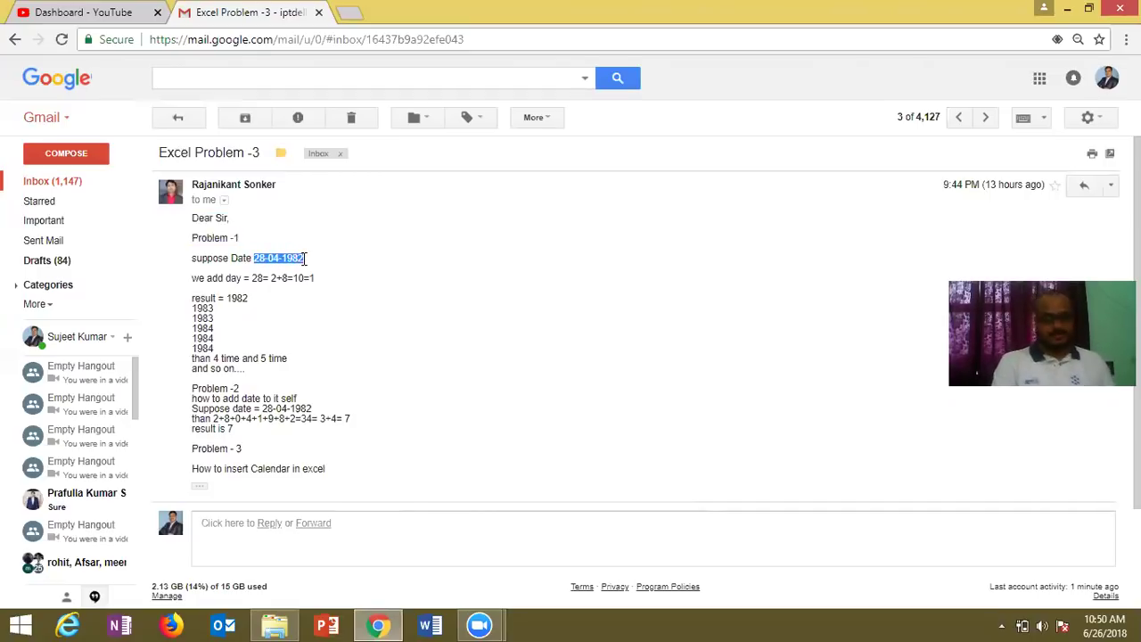
pyautogui.click(298, 267)
pyautogui.doubleClick(260, 257)
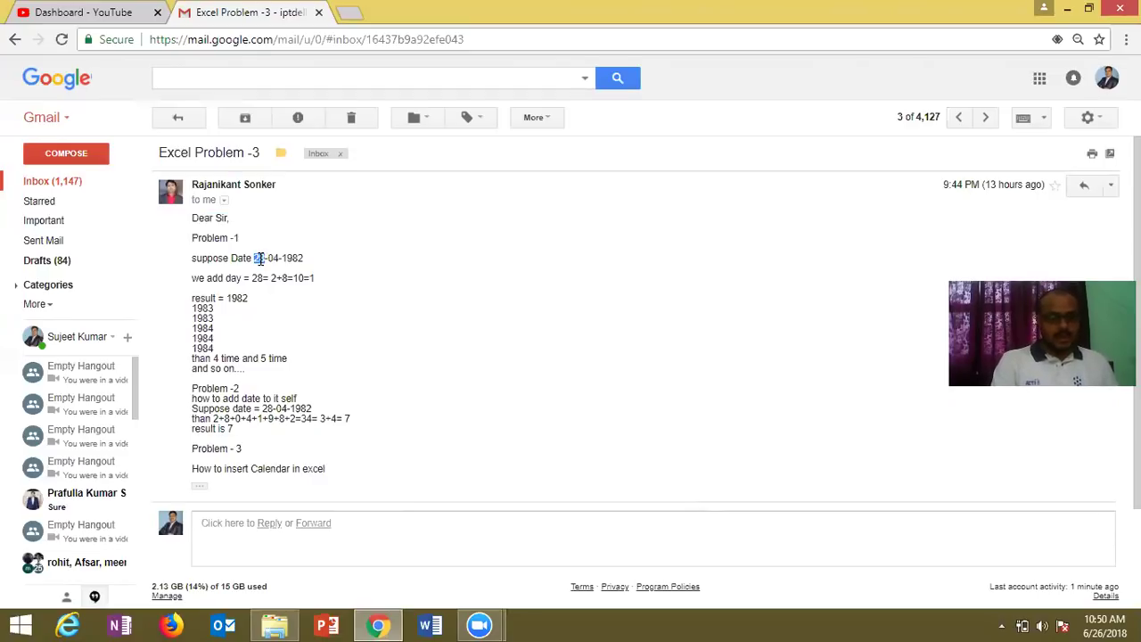
pyautogui.doubleClick(257, 278)
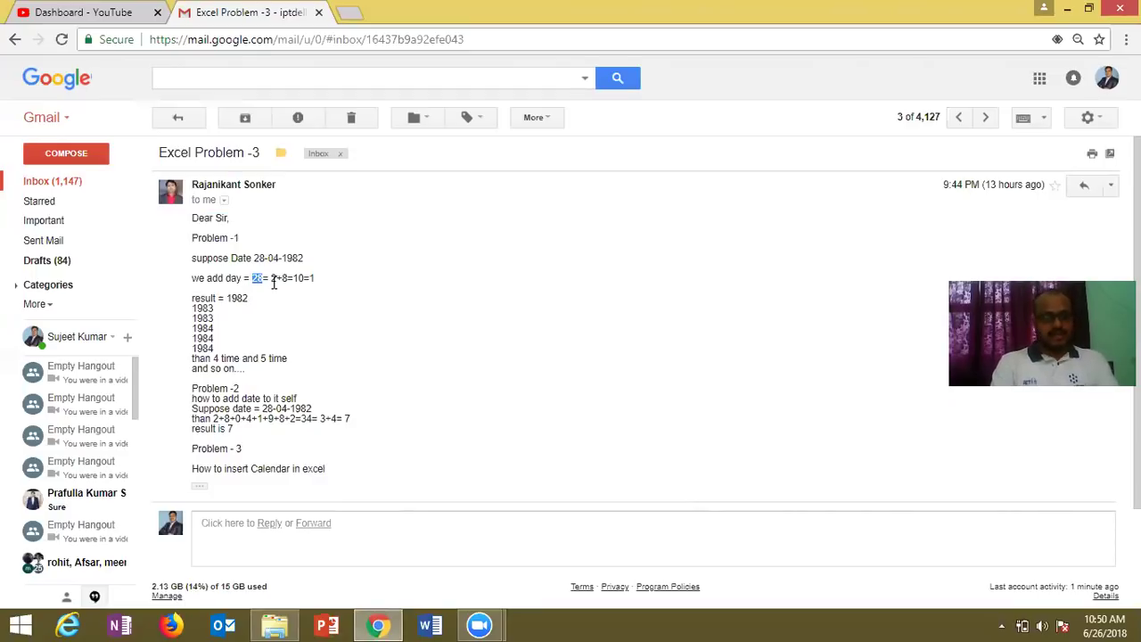
pyautogui.moveTo(271, 278); pyautogui.dragTo(287, 279)
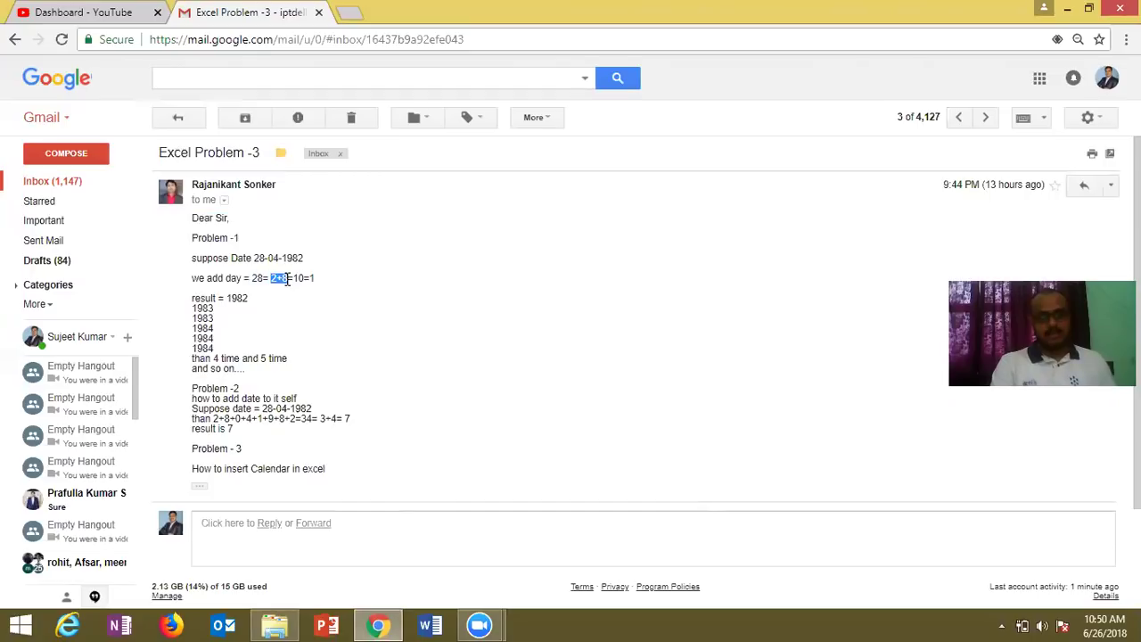
pyautogui.click(264, 258)
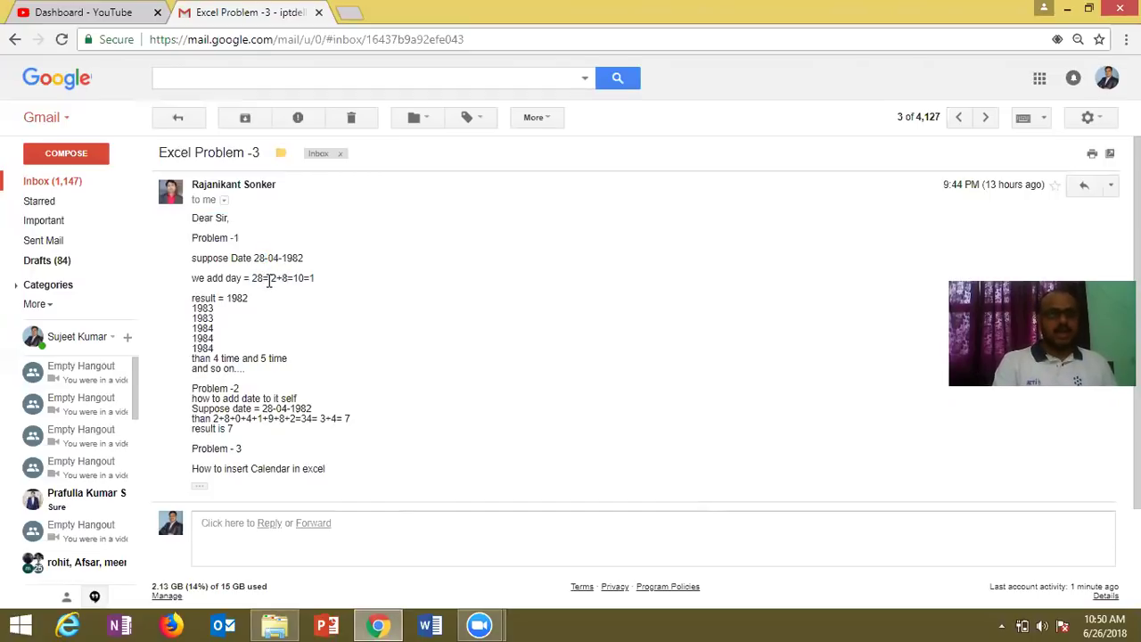
# Step: Highlight the 2+8=10 result, the example year, and the 1983 and 1984 lines
pyautogui.doubleClick(272, 279)
pyautogui.moveTo(293, 282); pyautogui.dragTo(304, 281)
pyautogui.doubleClick(310, 279)
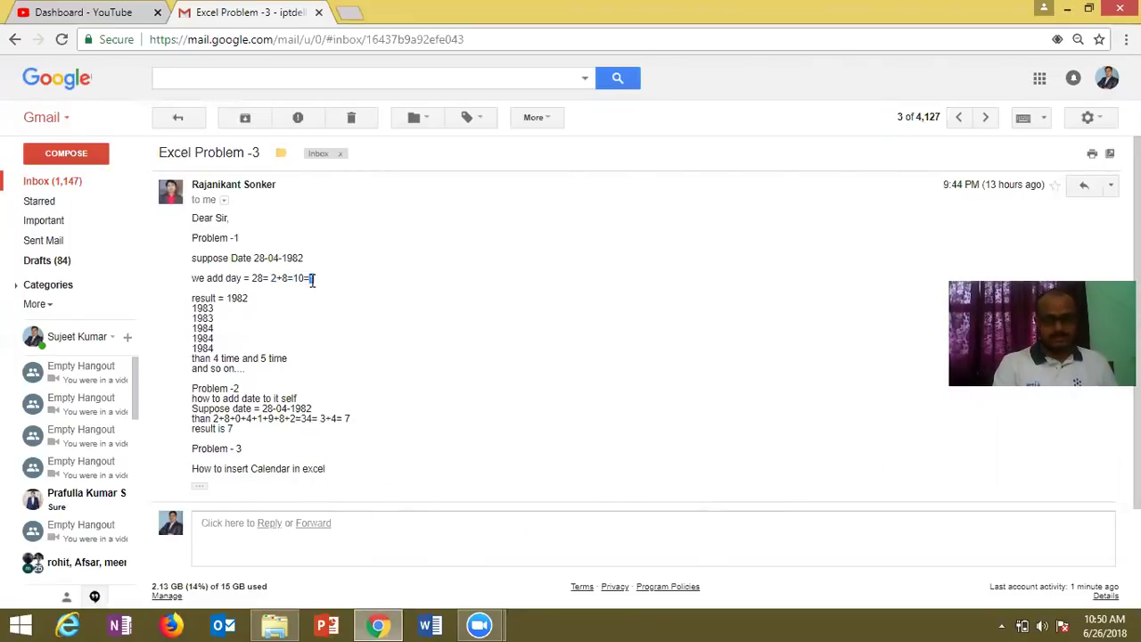
pyautogui.doubleClick(294, 258)
pyautogui.doubleClick(212, 319)
pyautogui.moveTo(215, 322); pyautogui.dragTo(218, 350)
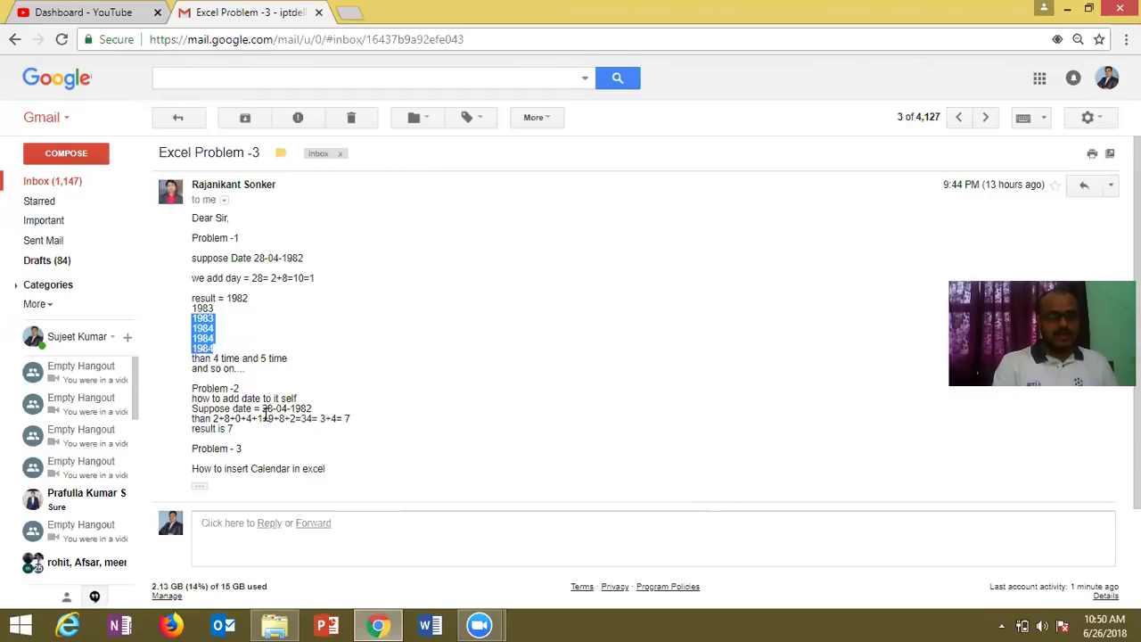
# Step: Walk through Problem -2's digit total 34 reducing to 7, then leave the desktop showing
pyautogui.doubleClick(267, 409)
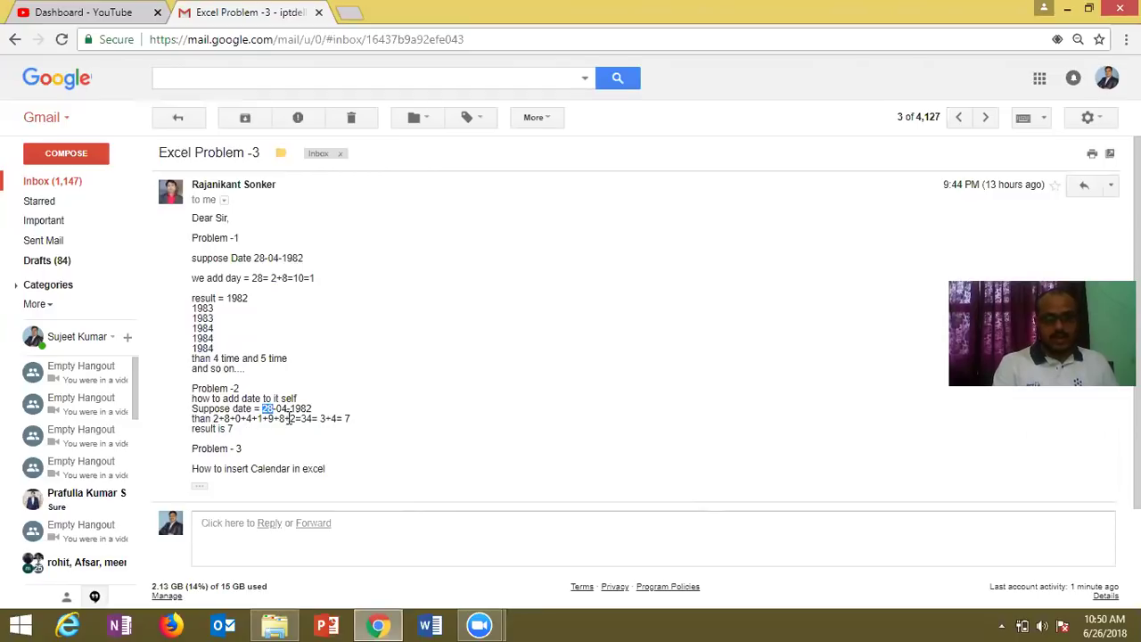
pyautogui.click(291, 418)
pyautogui.moveTo(299, 418); pyautogui.dragTo(305, 423)
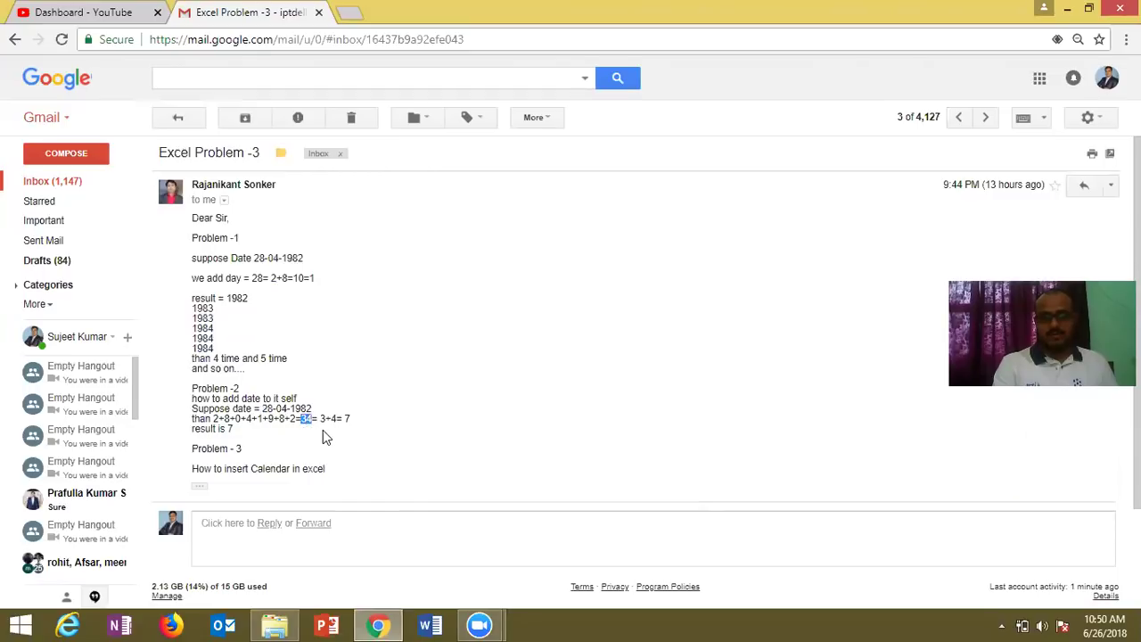
pyautogui.moveTo(335, 418); pyautogui.dragTo(349, 418)
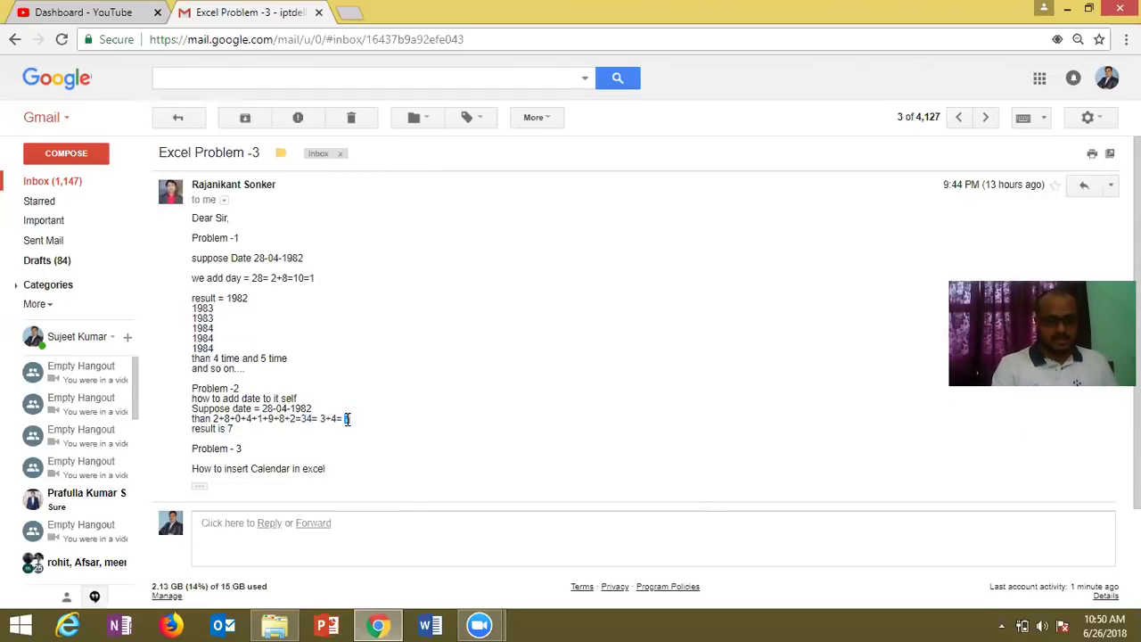
pyautogui.click(296, 467)
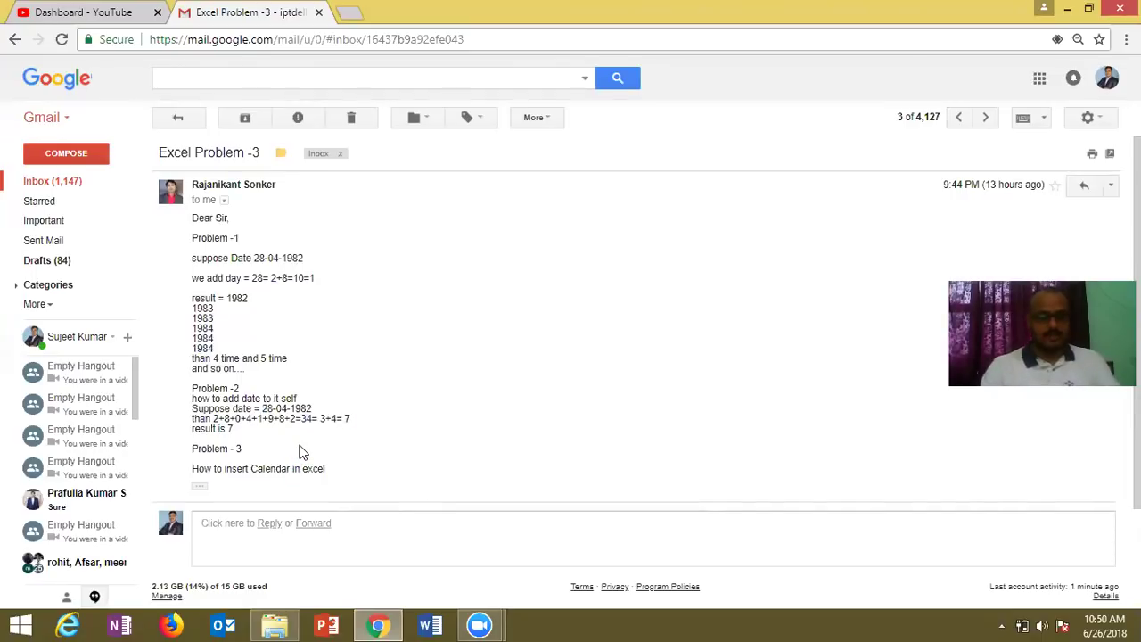
pyautogui.hotkey('alt', 'Tab')
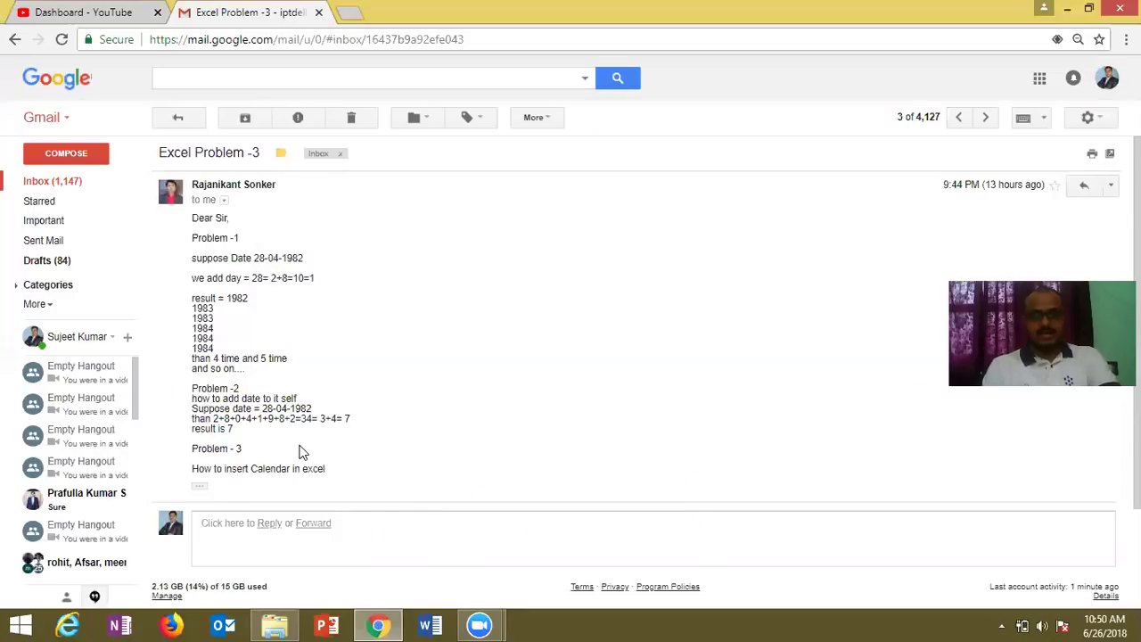
pyautogui.moveTo(275, 624)
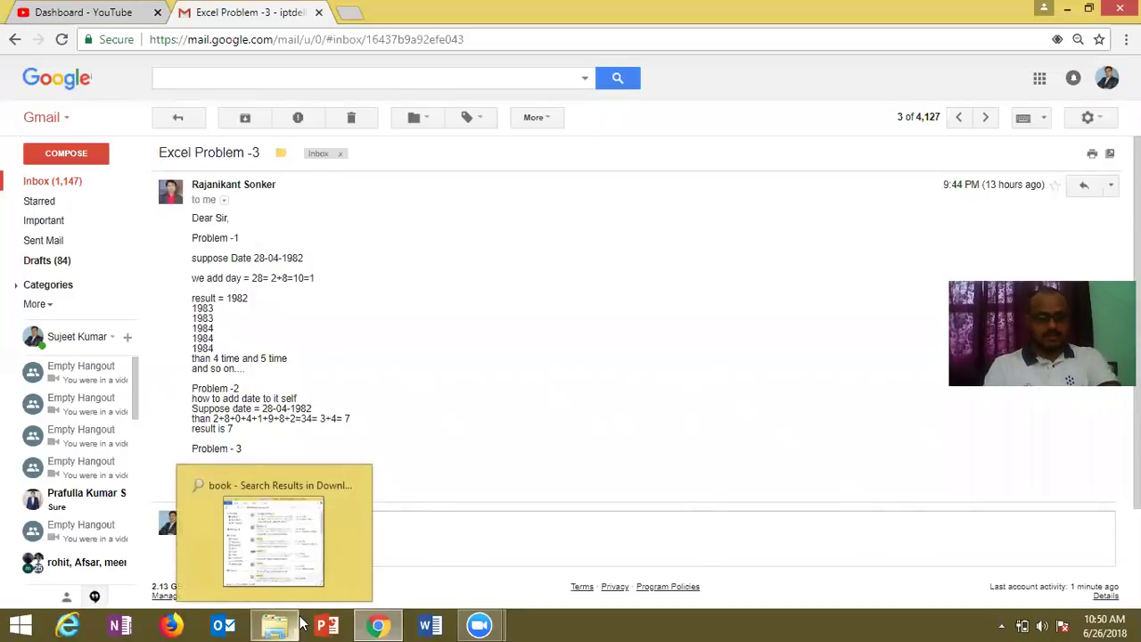
pyautogui.press('super+d')
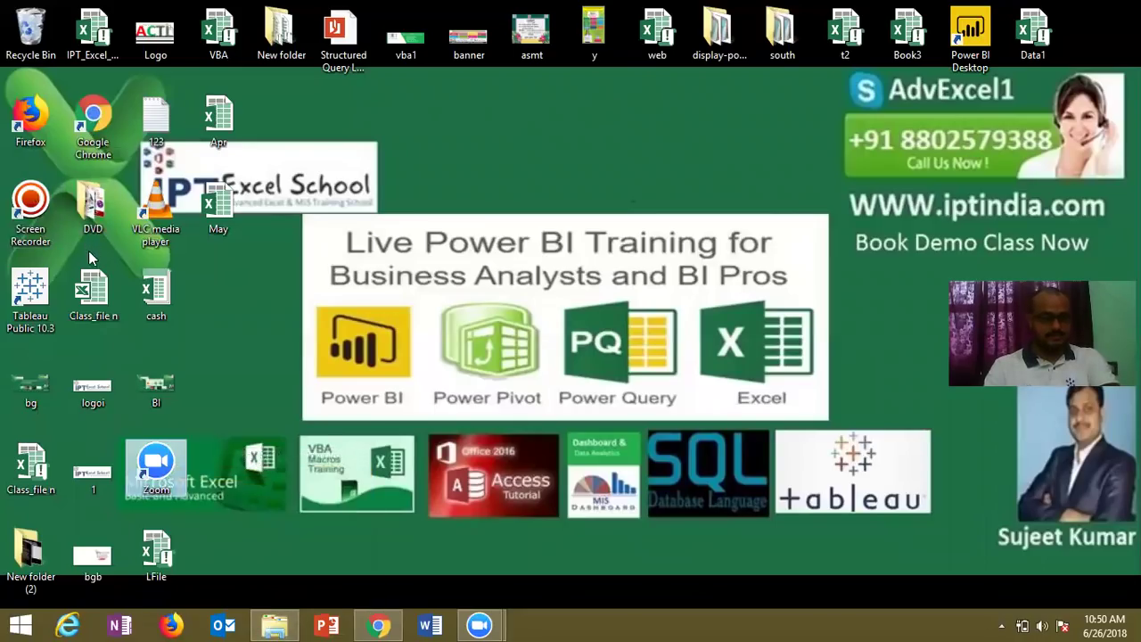
# Step: Open the Class_file n workbook from its desktop icon in Excel
pyautogui.click(99, 314)
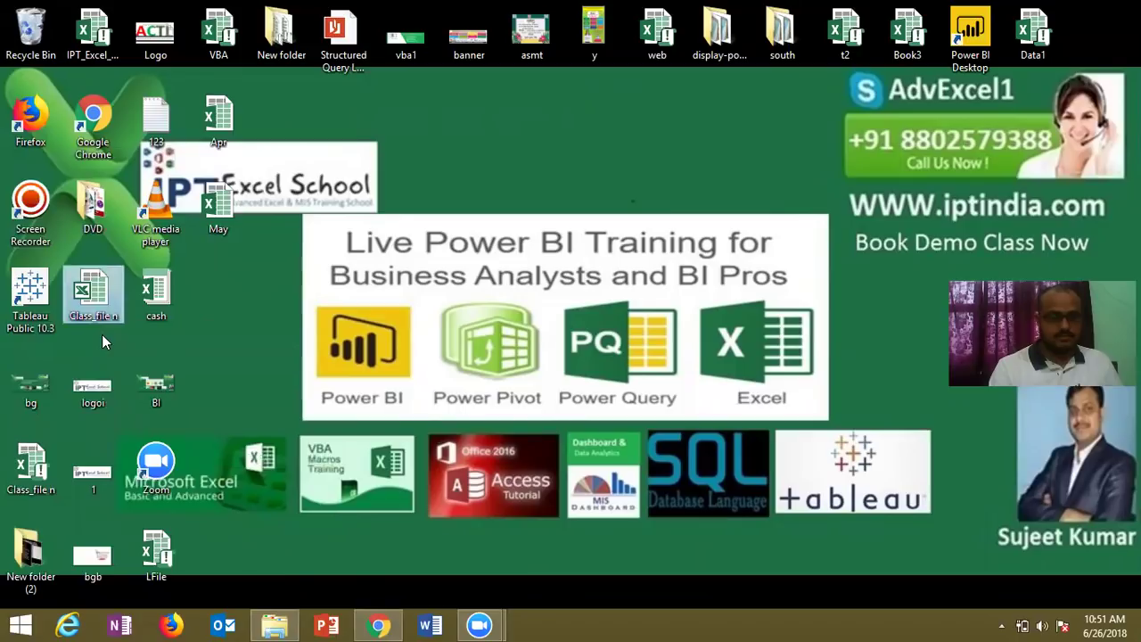
pyautogui.click(154, 299)
pyautogui.doubleClick(109, 307)
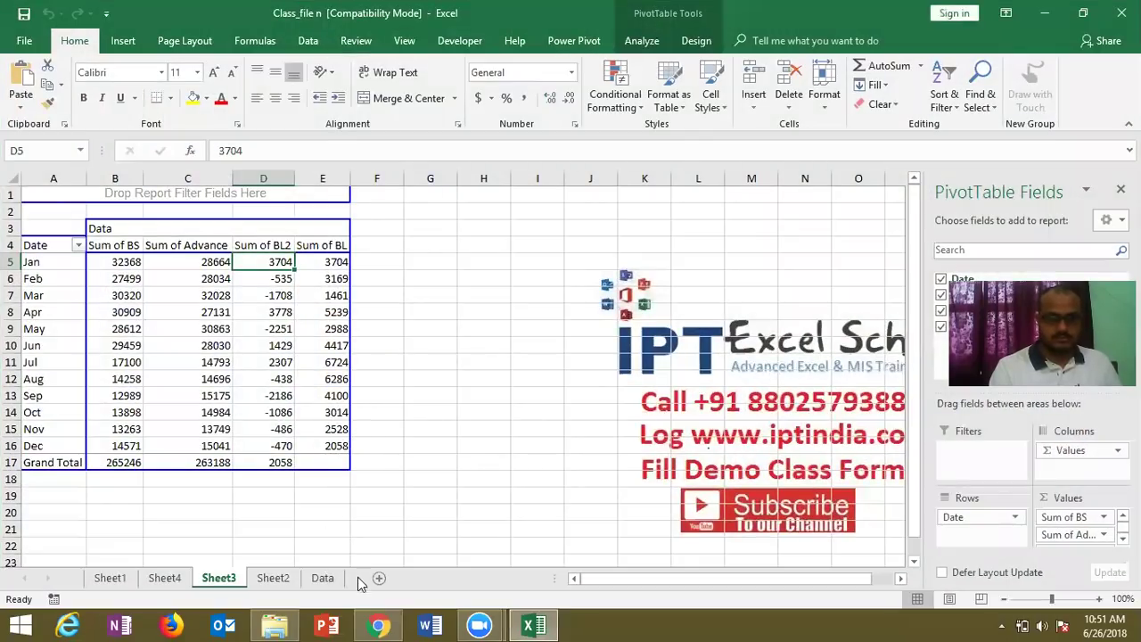
# Step: Add a new worksheet, put today's date in A2 and the number 25 in D3
pyautogui.click(379, 577)
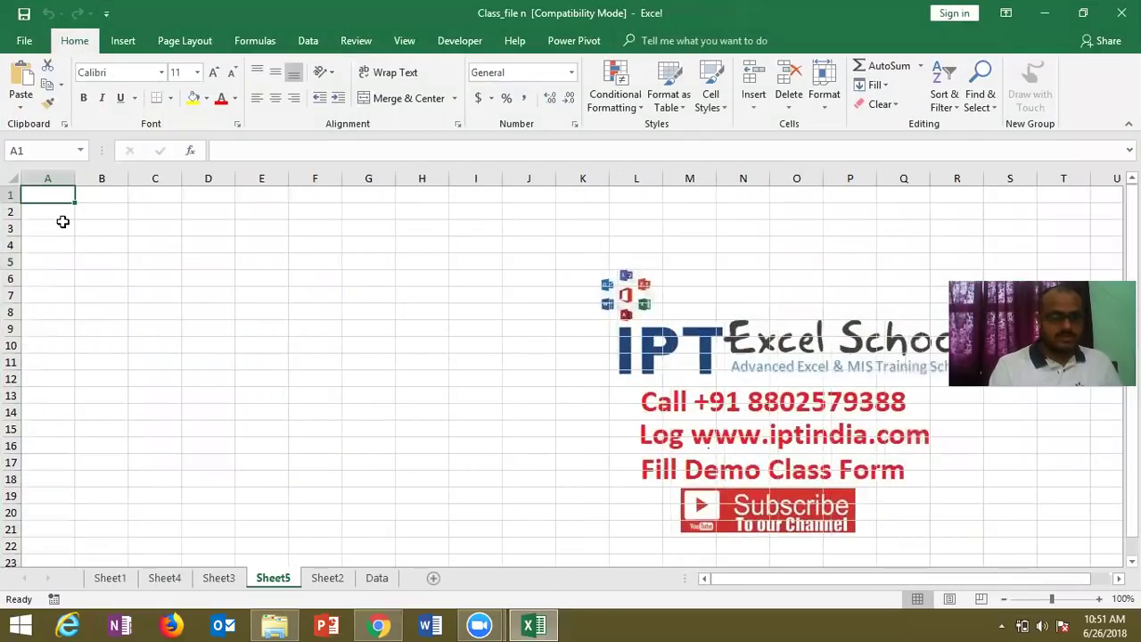
pyautogui.click(61, 216)
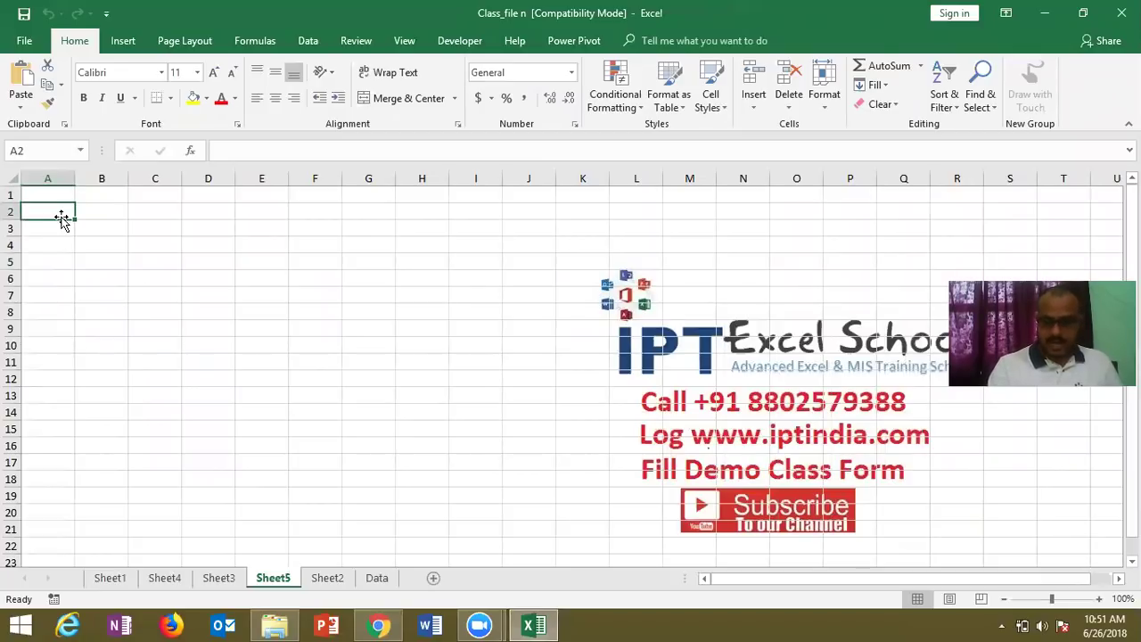
pyautogui.hotkey('ctrl', ';')
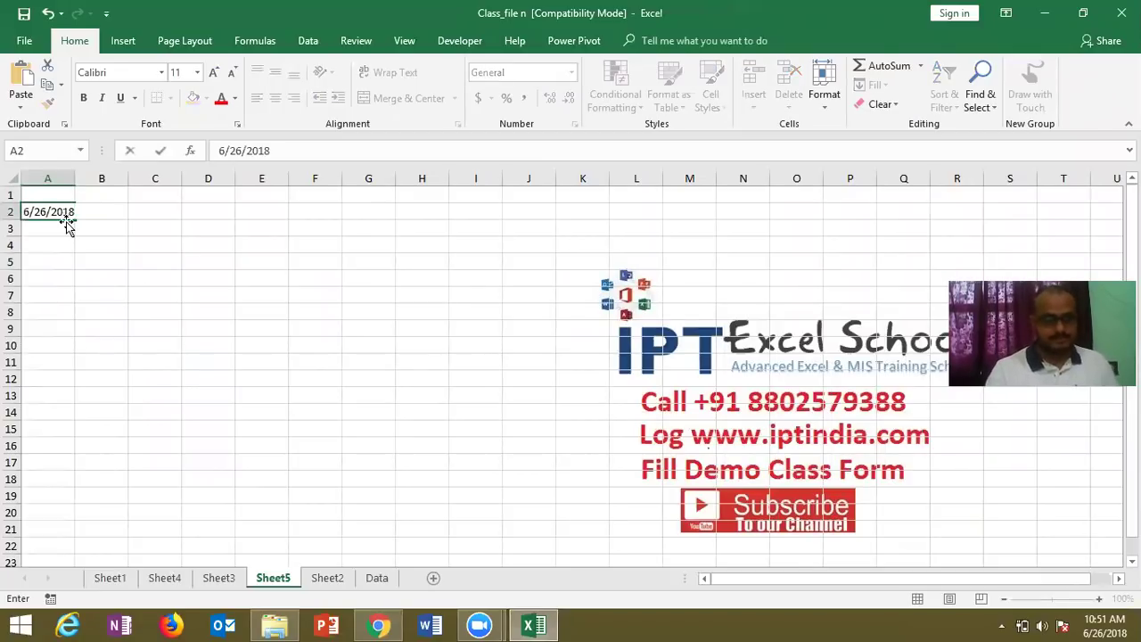
pyautogui.hotkey('ctrl', 'Return')
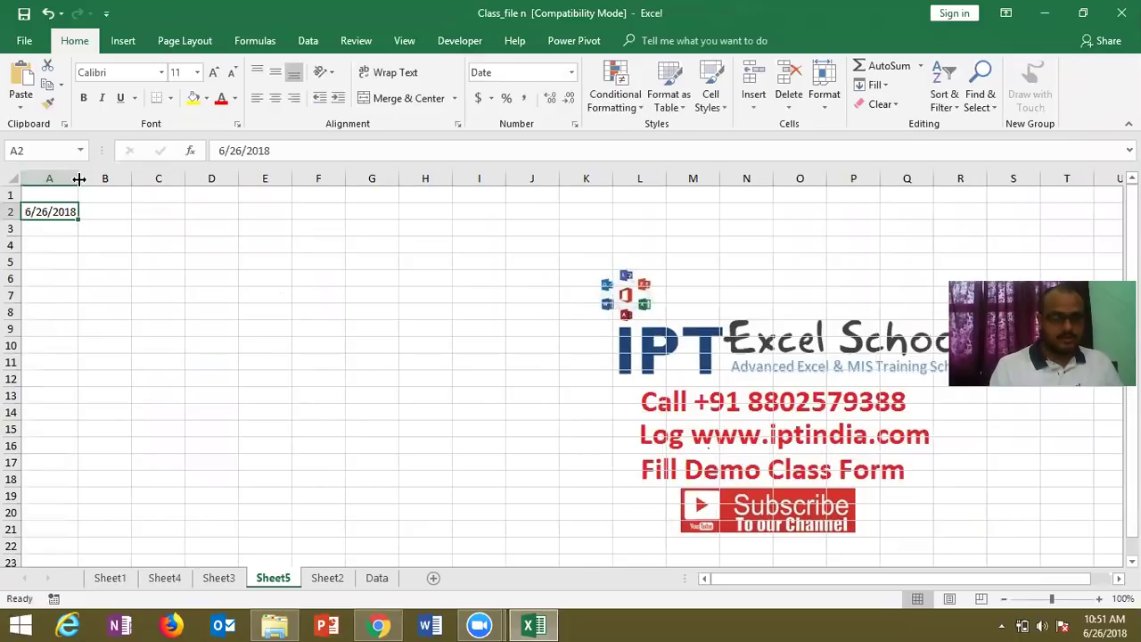
pyautogui.click(76, 262)
pyautogui.click(67, 213)
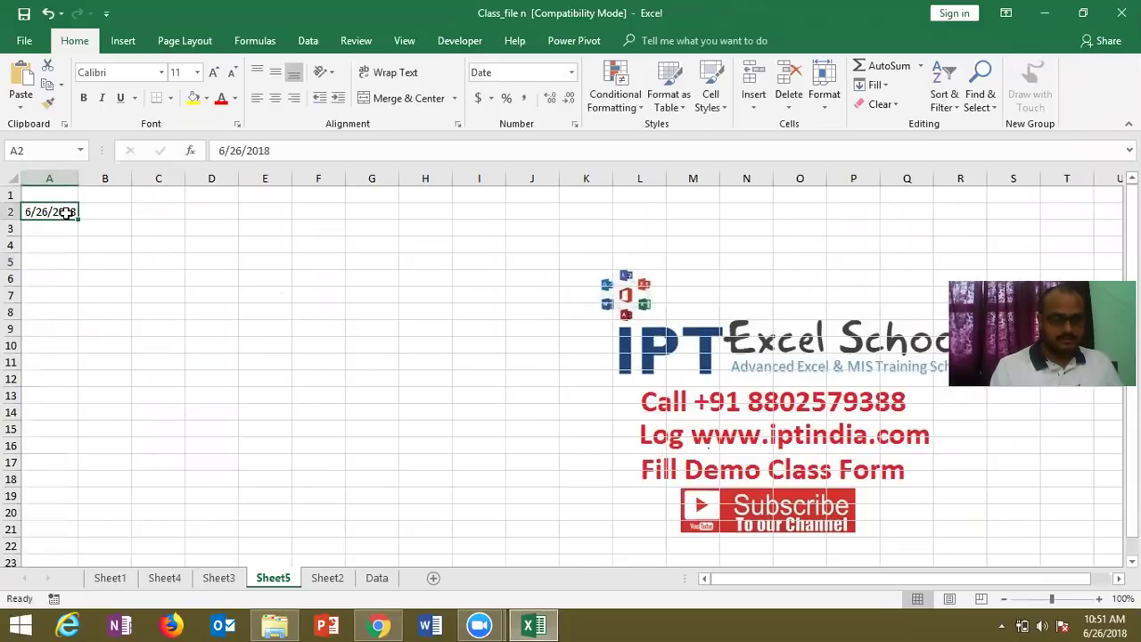
pyautogui.click(107, 214)
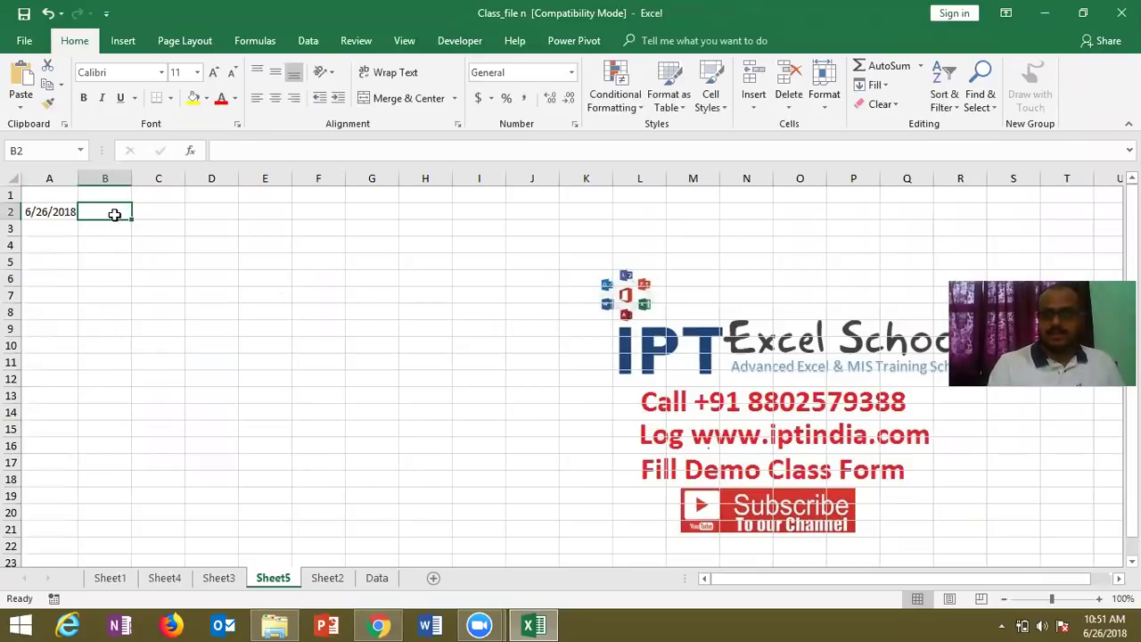
pyautogui.click(192, 226)
pyautogui.write('25')
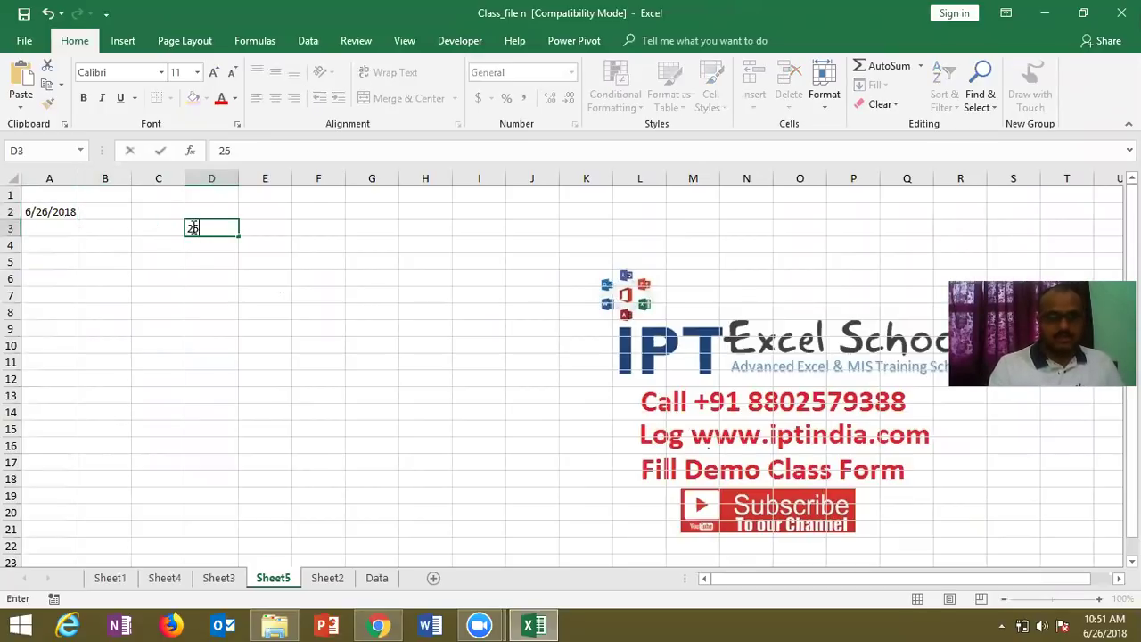
pyautogui.press('Return')
# Step: Enter {=SUM(MID(D3,{1,2},1)*1)} as an array formula in E3, returning 7
pyautogui.click(282, 224)
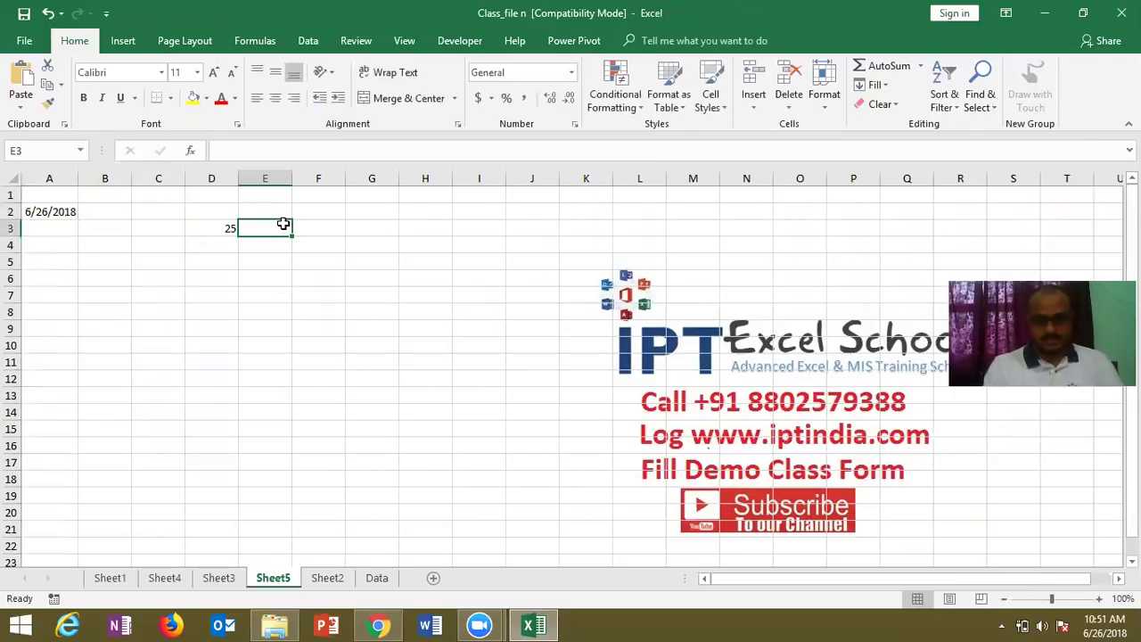
pyautogui.write('=')
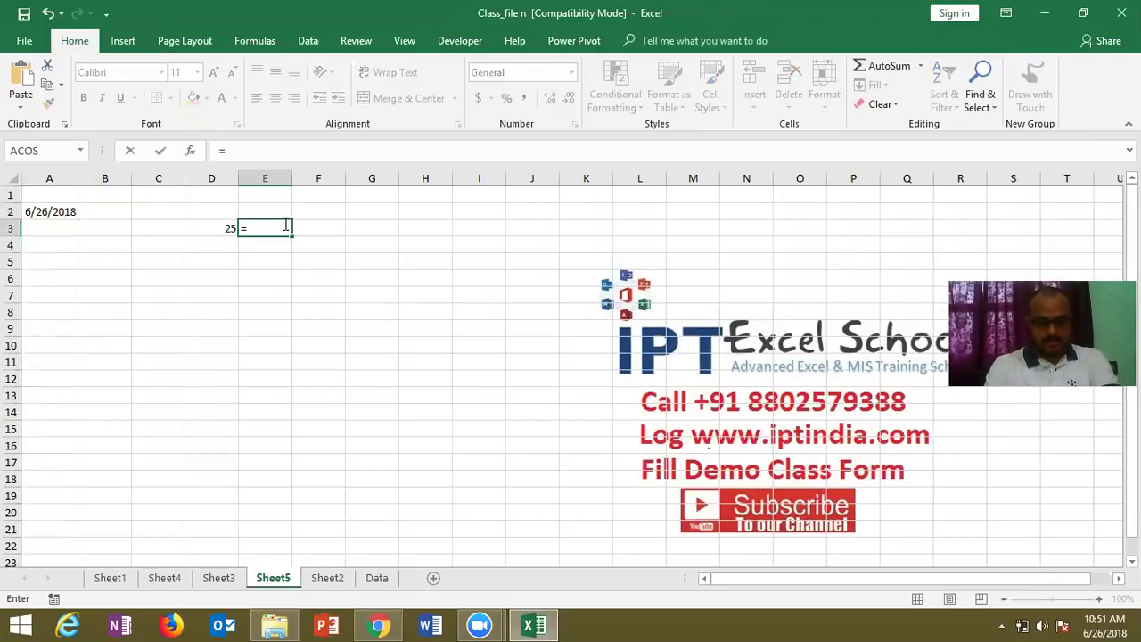
pyautogui.write('sum')
pyautogui.press('Tab')
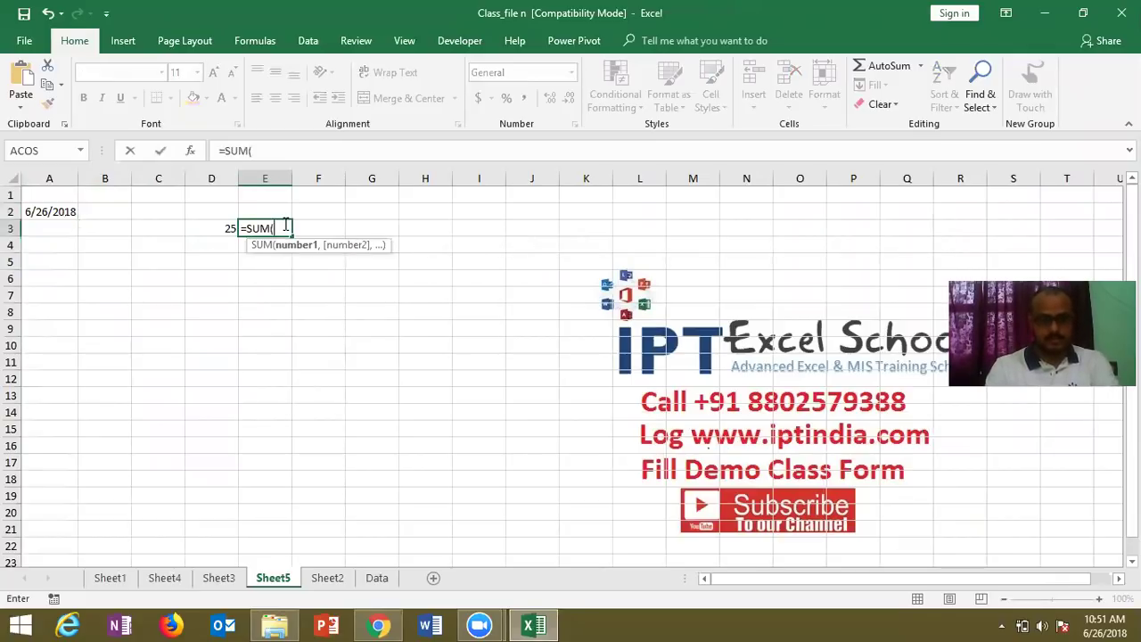
pyautogui.write('mi')
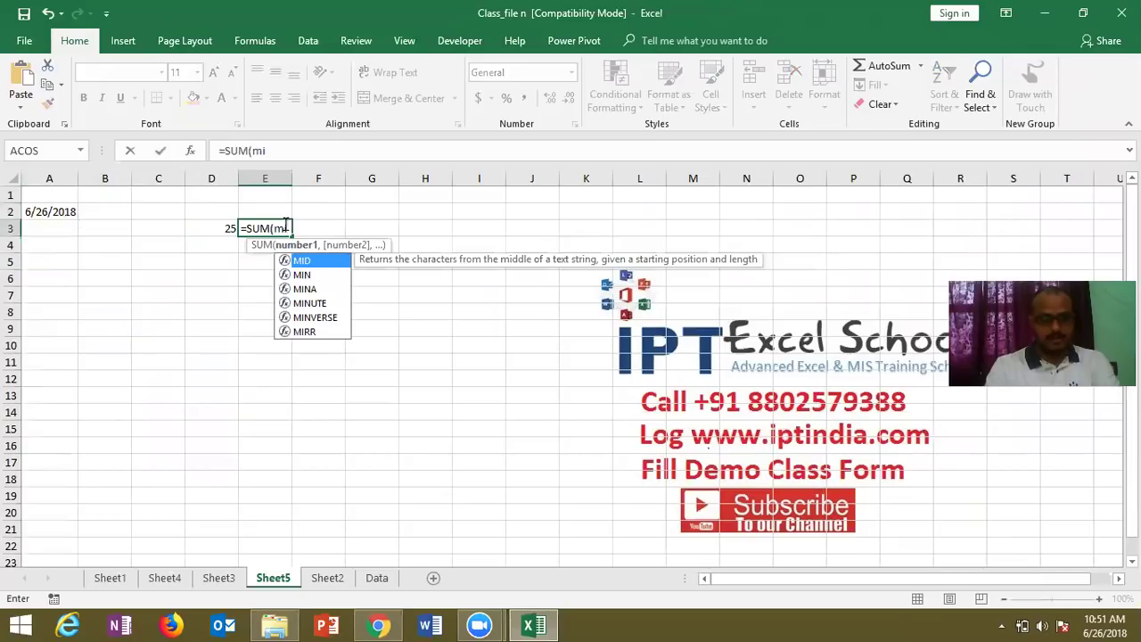
pyautogui.write('d')
pyautogui.press('Tab')
pyautogui.click(229, 226)
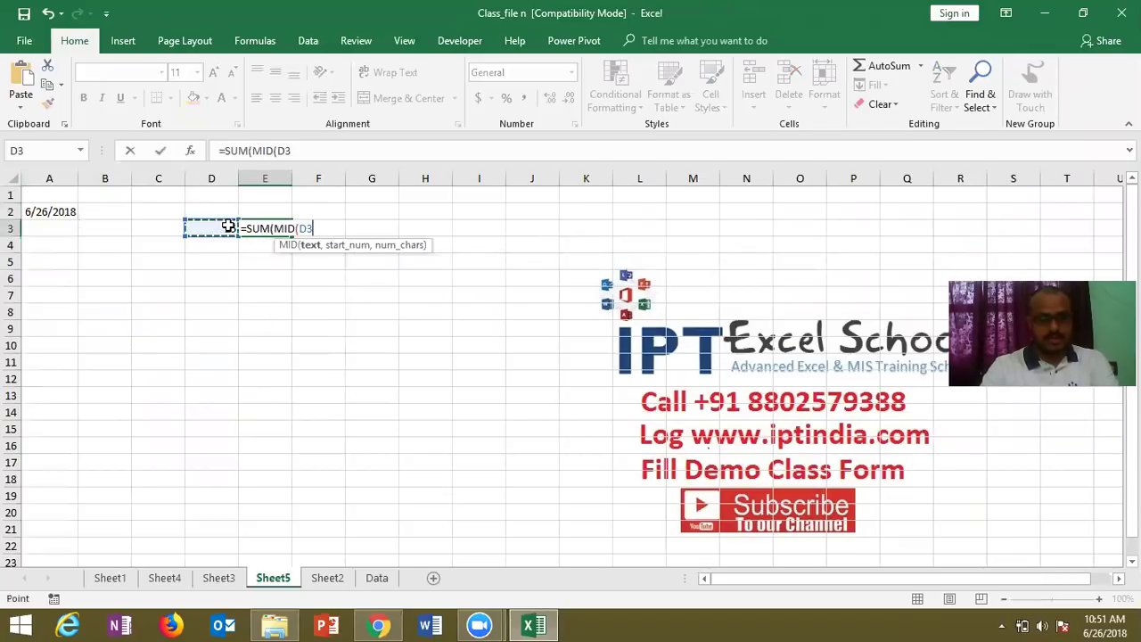
pyautogui.write(',{1,2')
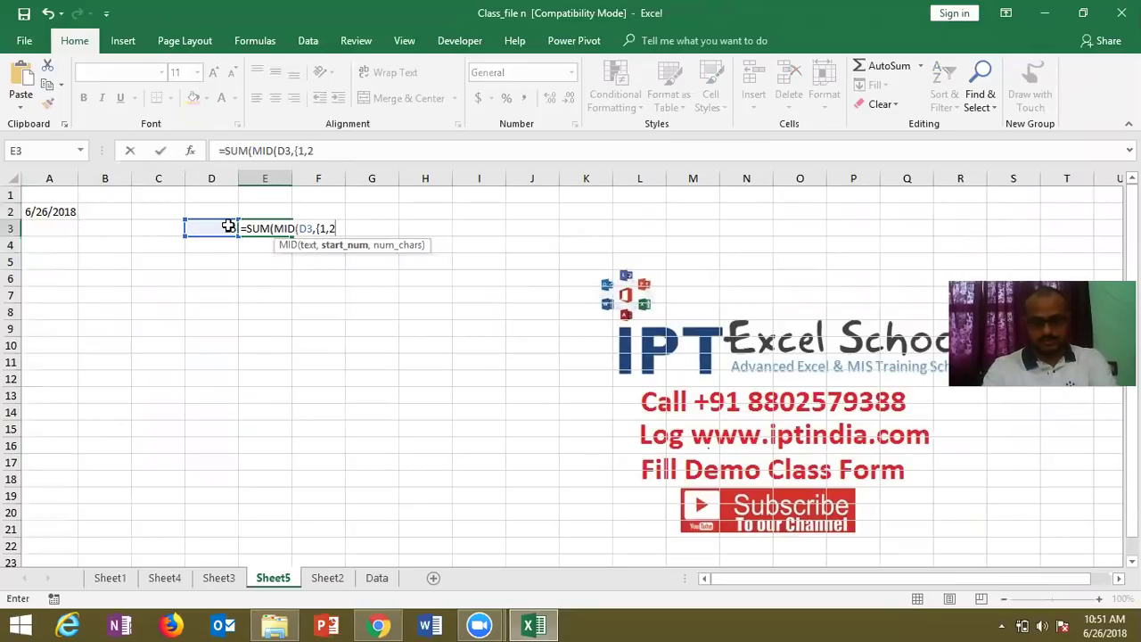
pyautogui.write('}')
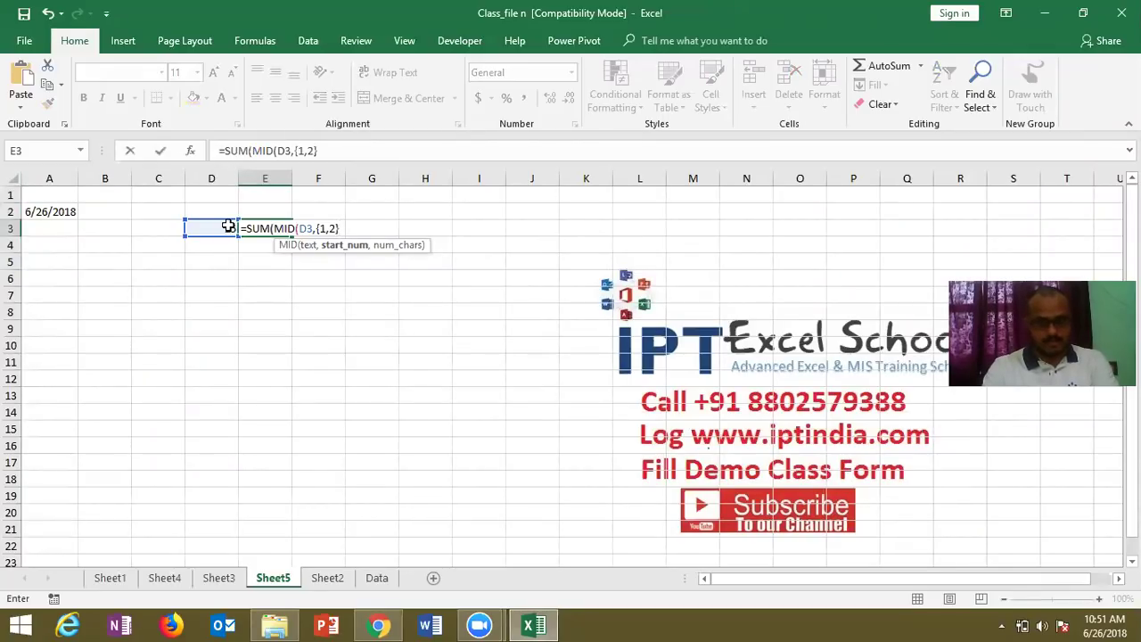
pyautogui.write(',0')
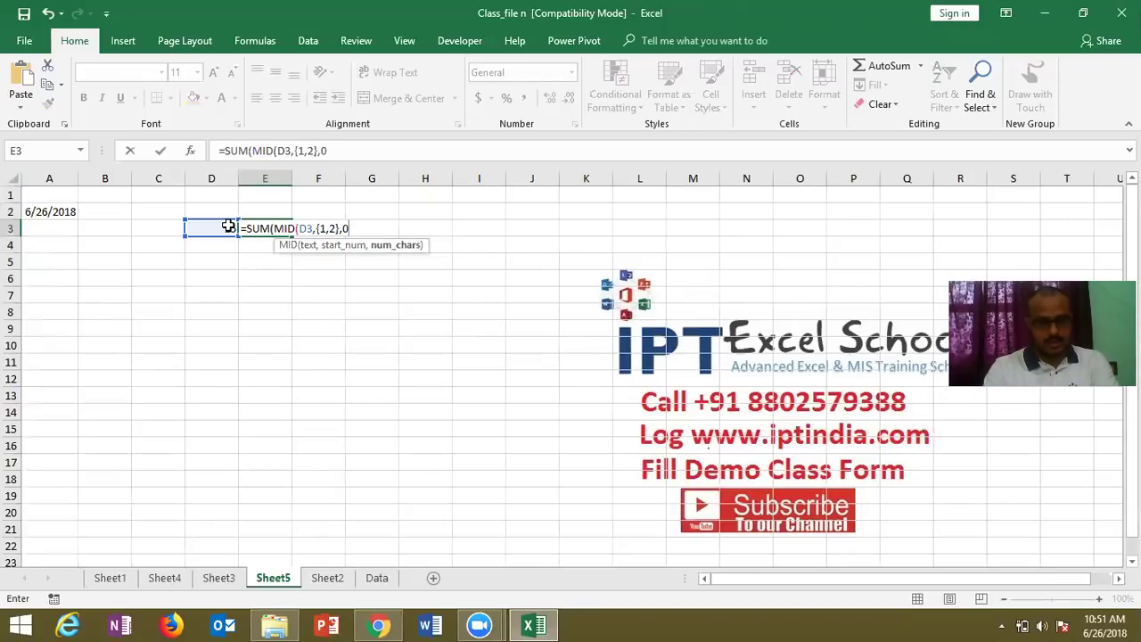
pyautogui.press('BackSpace')
pyautogui.write('1)')
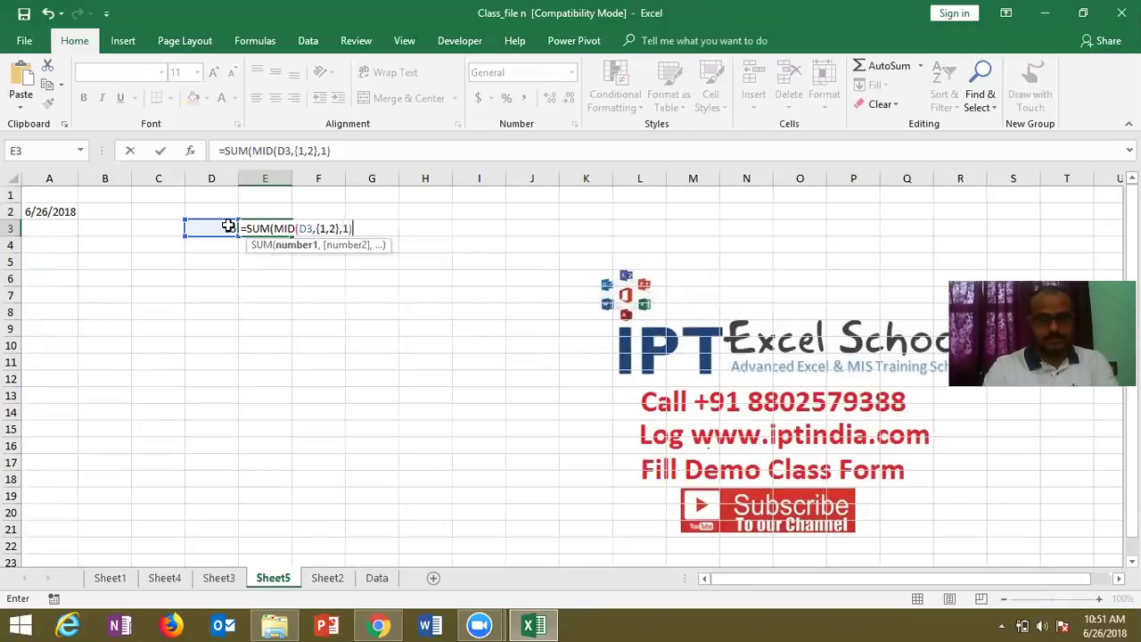
pyautogui.write('*1)')
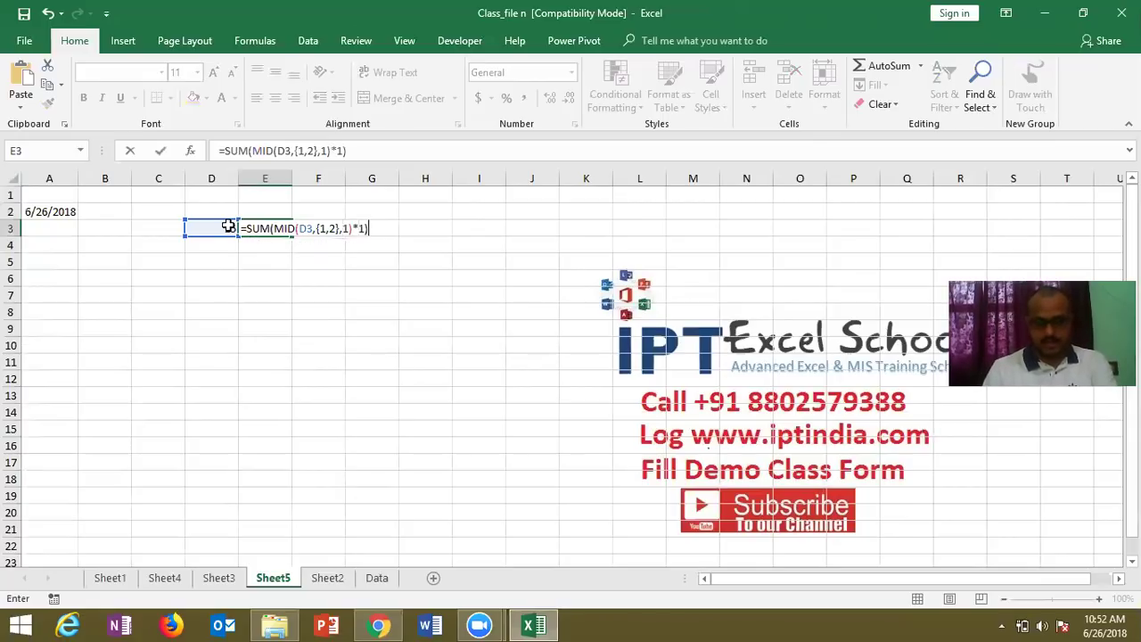
pyautogui.hotkey('ctrl', 'shift', 'Return')
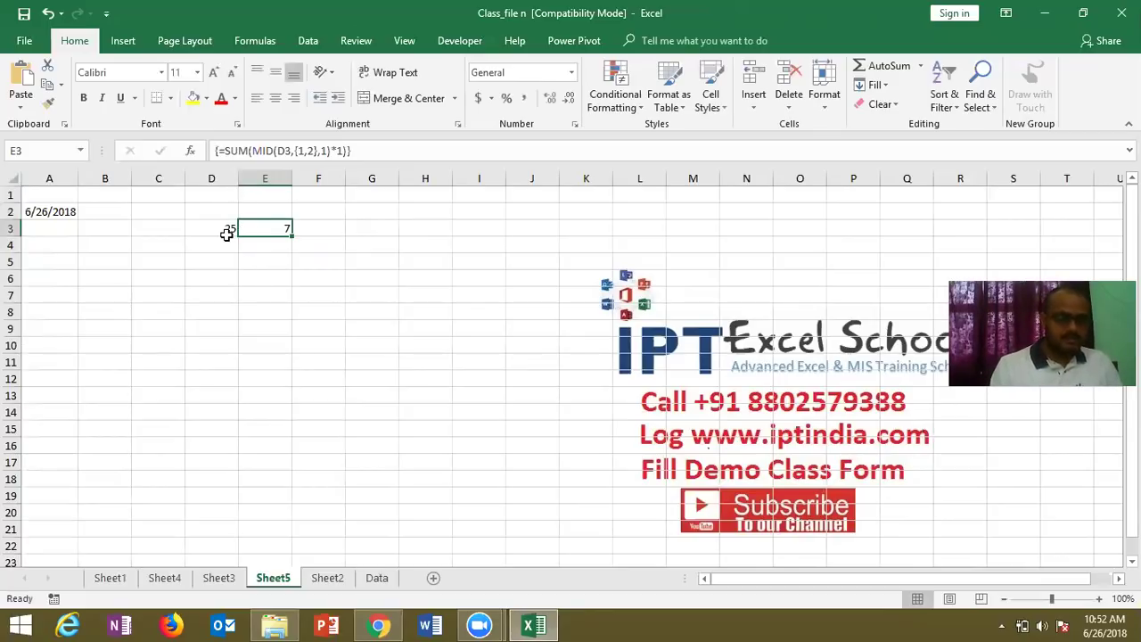
# Step: Enter =TEXT(A2,"dd") in B2 so it shows the day 26
pyautogui.click(59, 219)
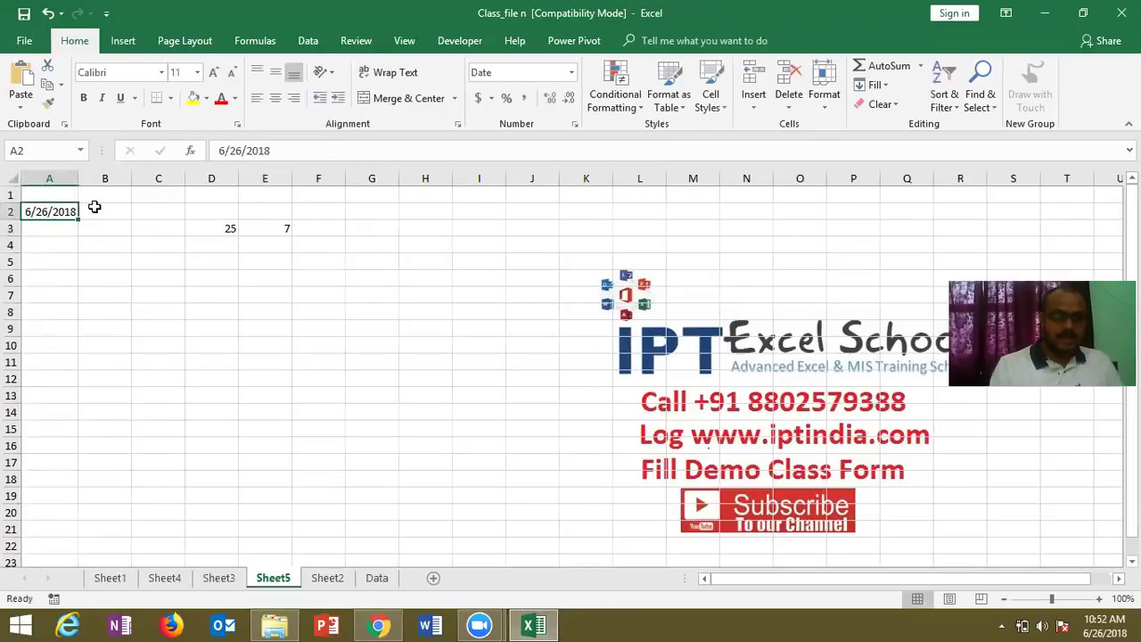
pyautogui.click(97, 207)
pyautogui.write('=te')
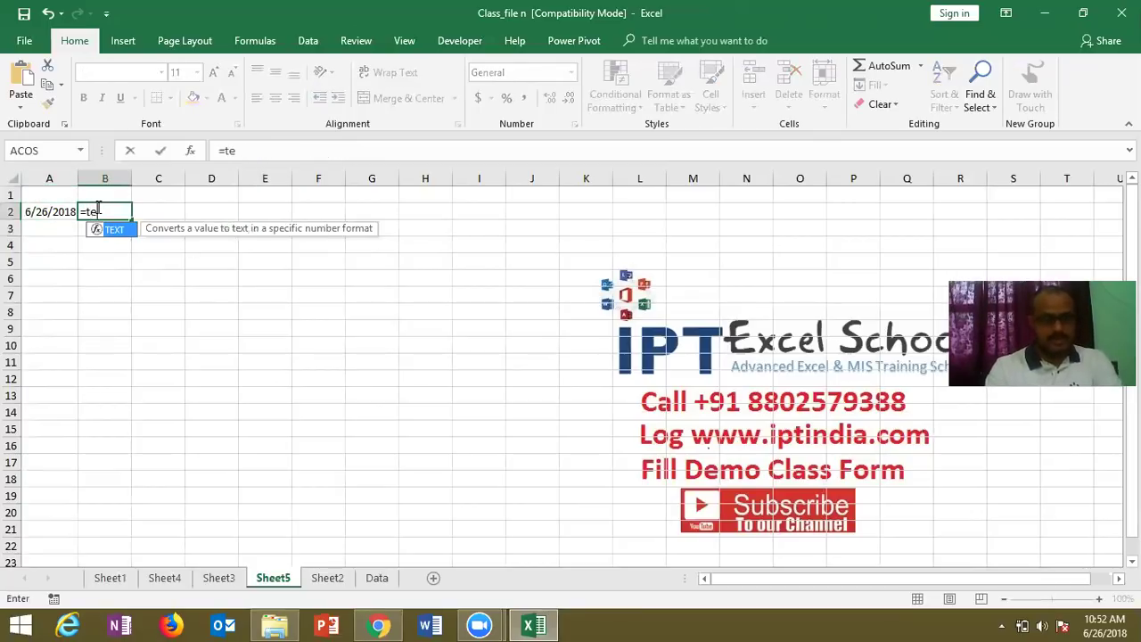
pyautogui.press('Tab')
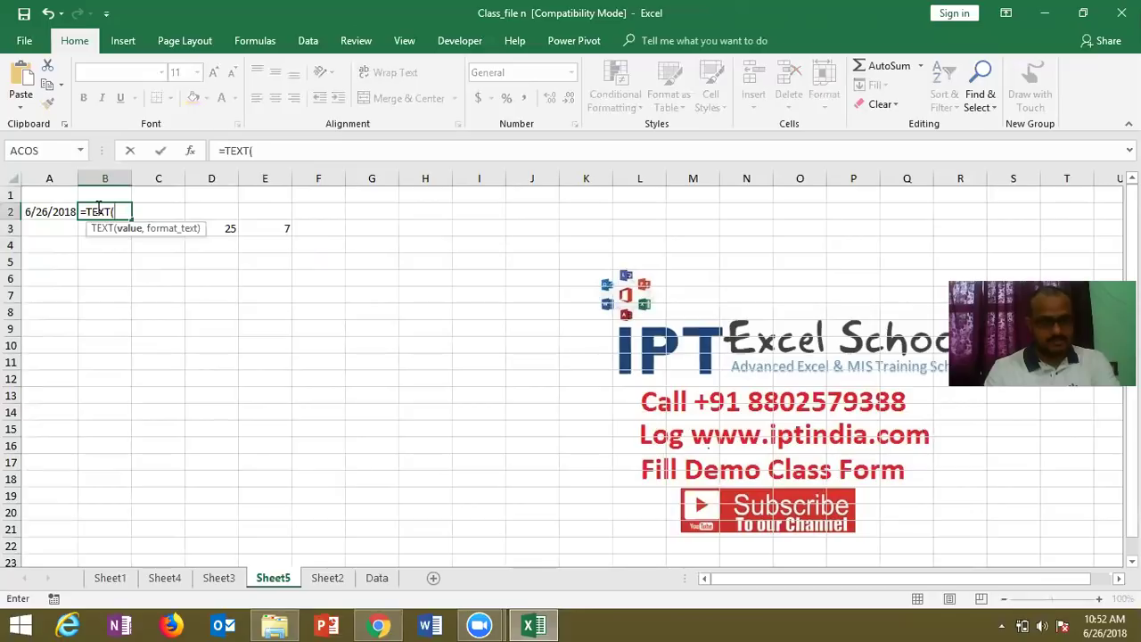
pyautogui.press('Left')
pyautogui.write(',')
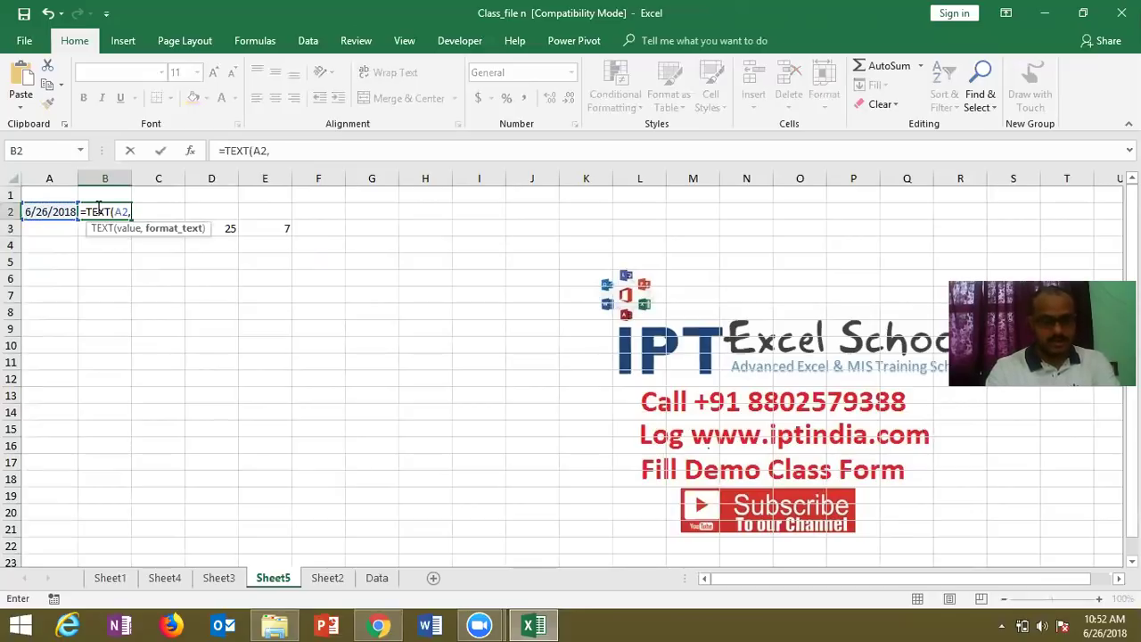
pyautogui.write('"dd")')
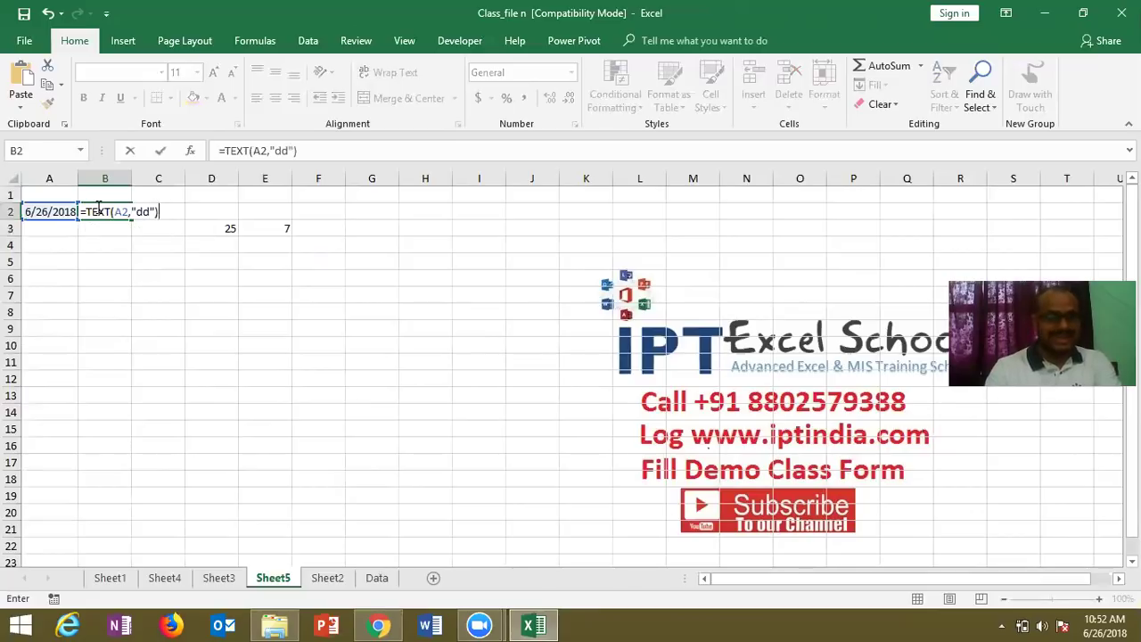
pyautogui.press('Return')
pyautogui.click(96, 207)
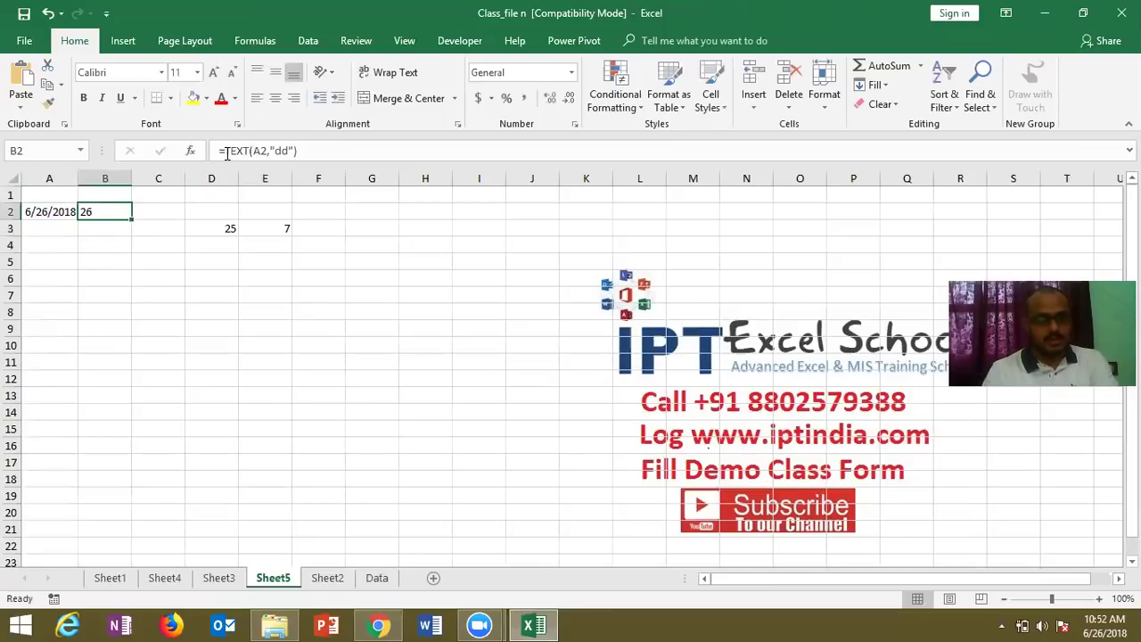
# Step: Enter {=SUM(MID(B2,{1,2},1)*1)} as an array formula in C2, returning 8
pyautogui.click(157, 210)
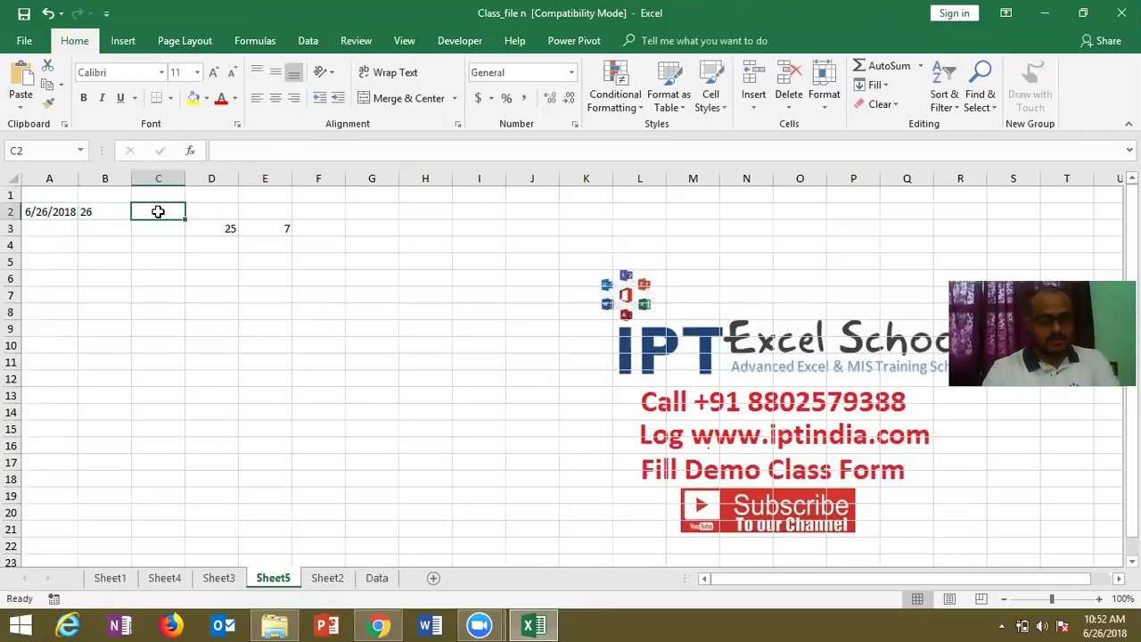
pyautogui.write('=mid')
pyautogui.press('Tab')
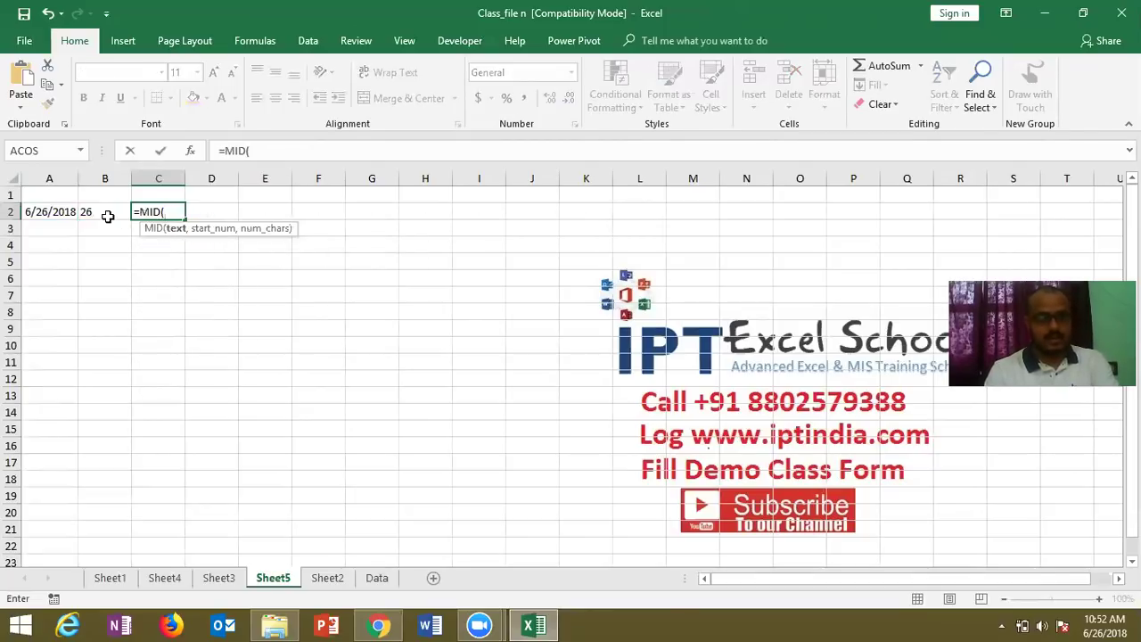
pyautogui.press('BackSpace')
pyautogui.press('BackSpace')
pyautogui.press('BackSpace')
pyautogui.press('BackSpace')
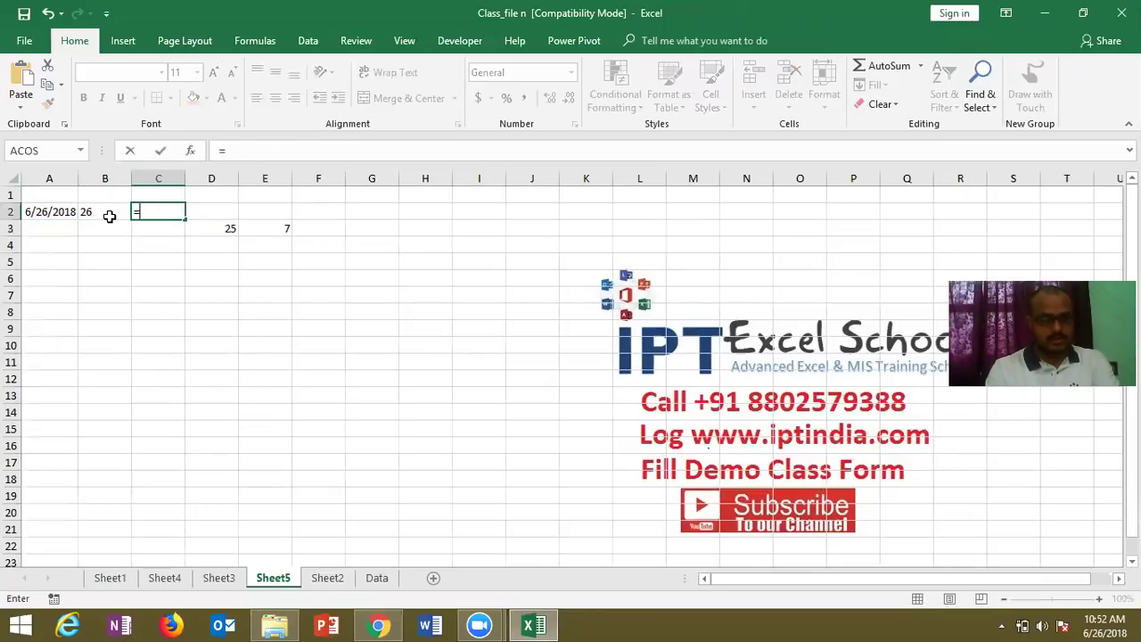
pyautogui.write('sum')
pyautogui.press('Tab')
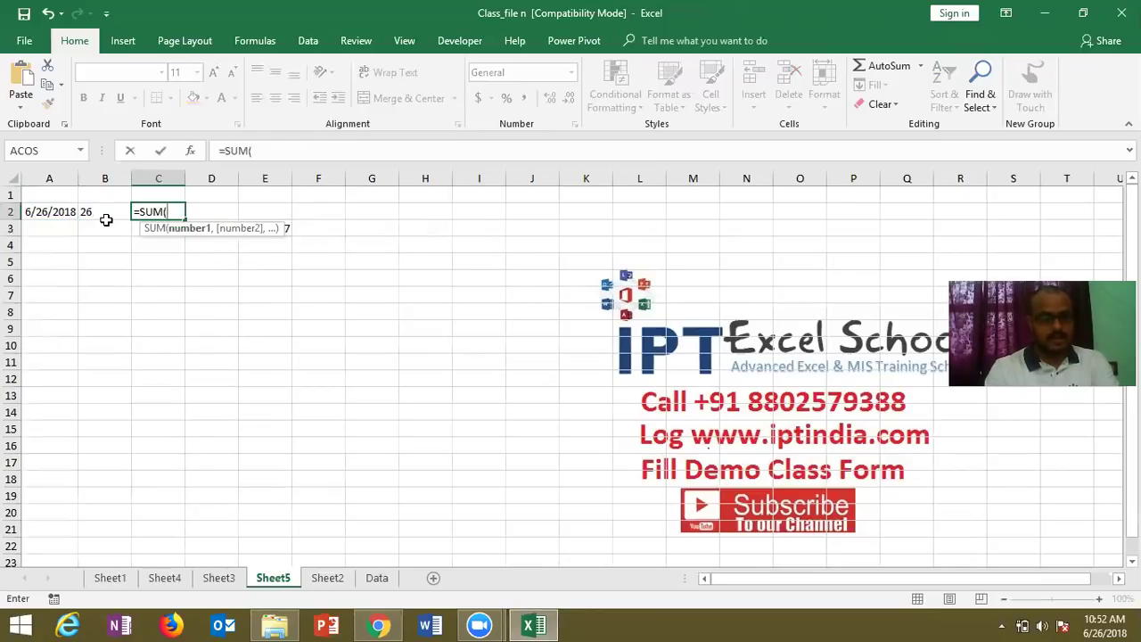
pyautogui.click(105, 214)
pyautogui.press('BackSpace')
pyautogui.press('BackSpace')
pyautogui.write('mid')
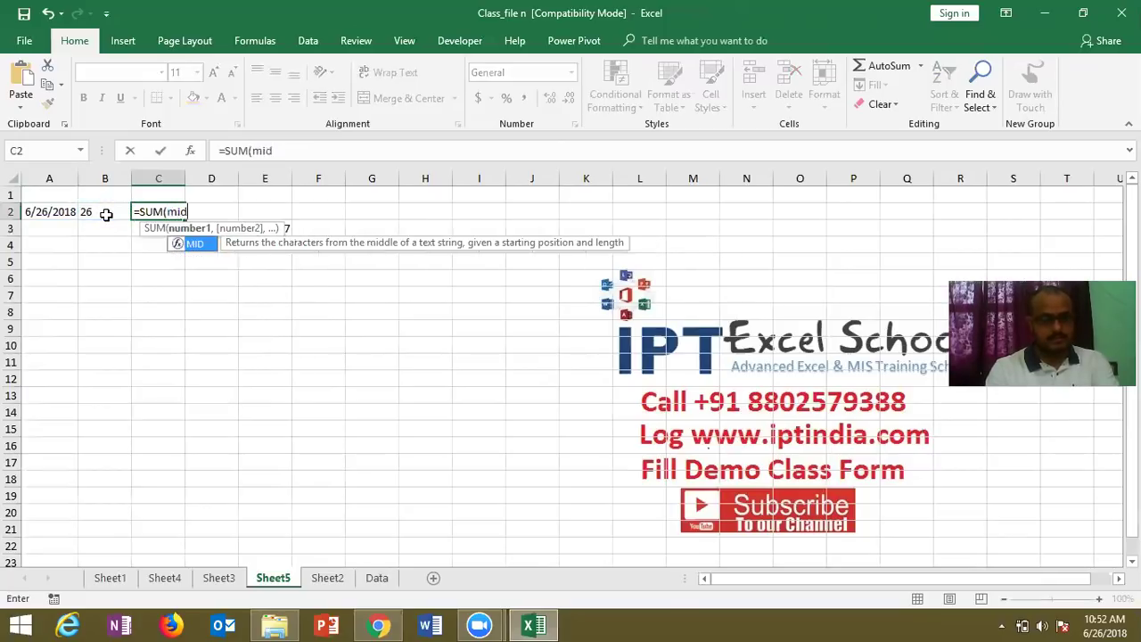
pyautogui.press('Tab')
pyautogui.click(103, 214)
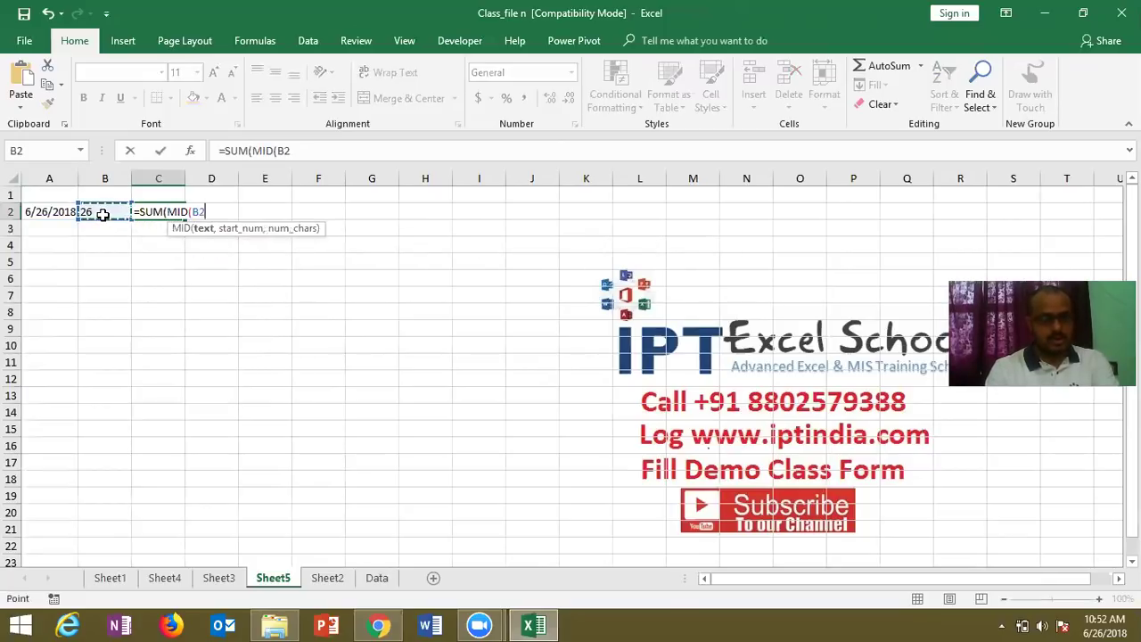
pyautogui.write(',{')
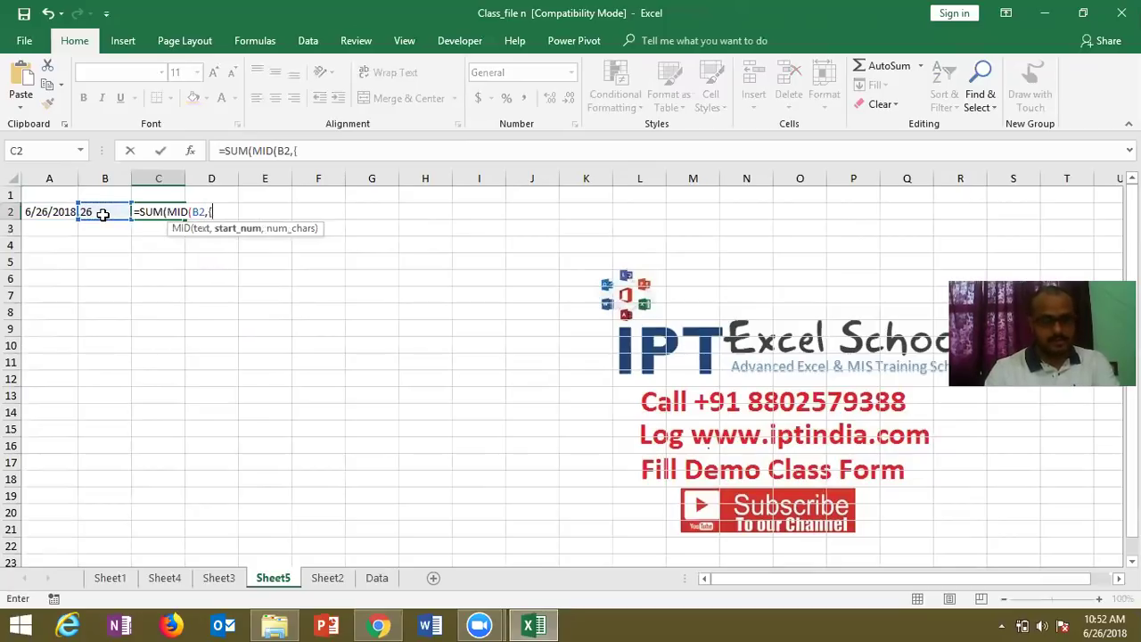
pyautogui.write('1,2')
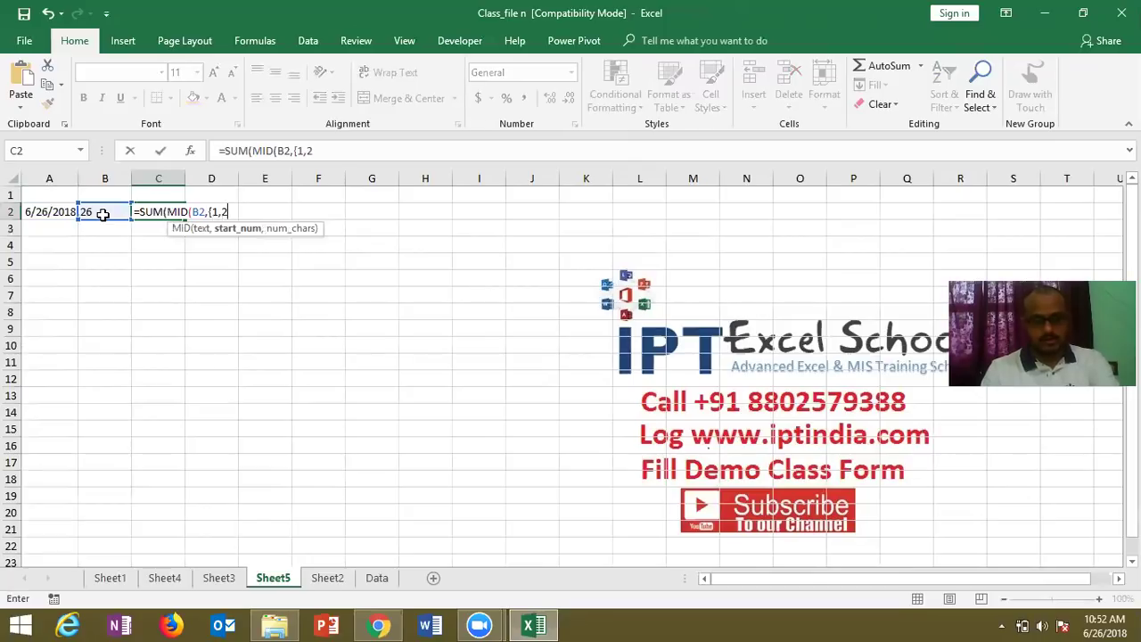
pyautogui.write('},1)*')
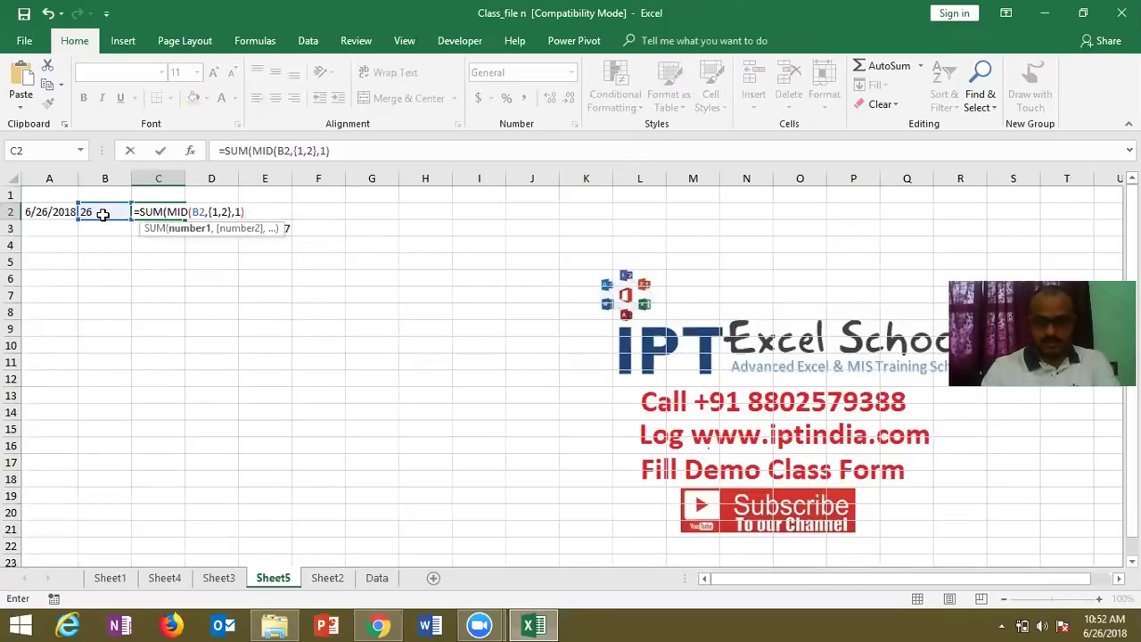
pyautogui.write('1)')
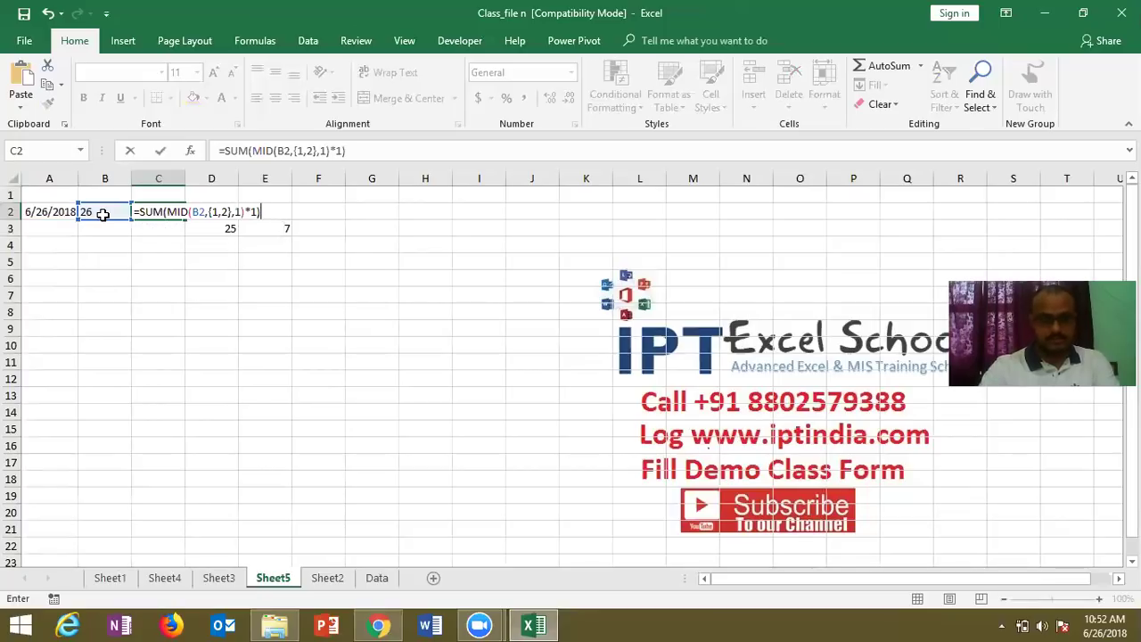
pyautogui.hotkey('ctrl', 'shift', 'Return')
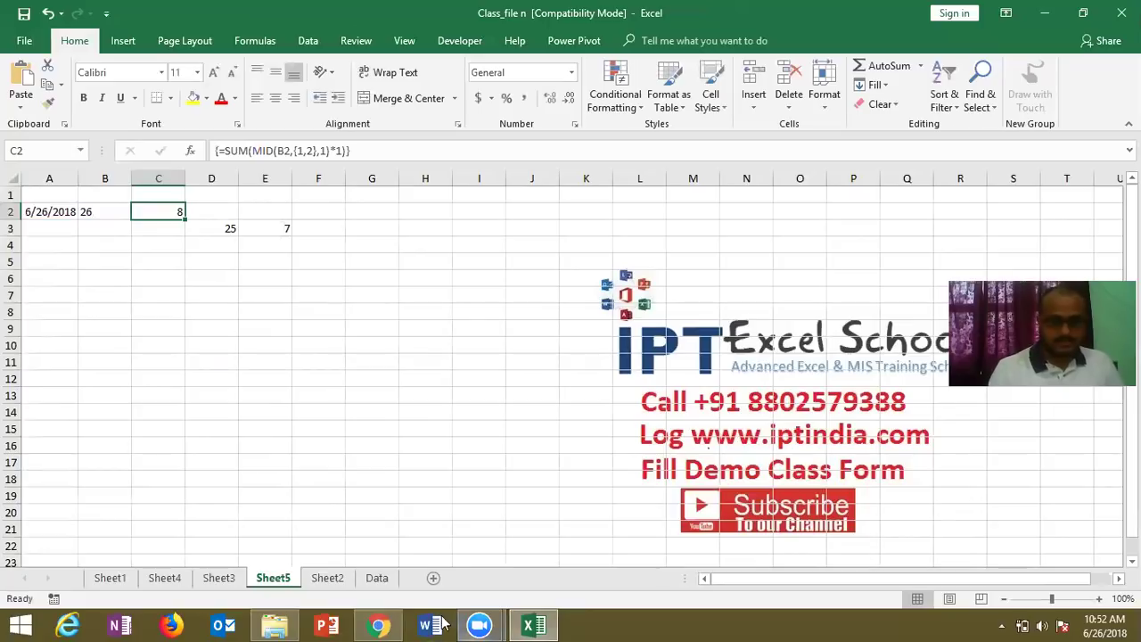
# Step: Check the 2+8=10 example in the Gmail message, then return to Excel's Sheet5
pyautogui.click(374, 623)
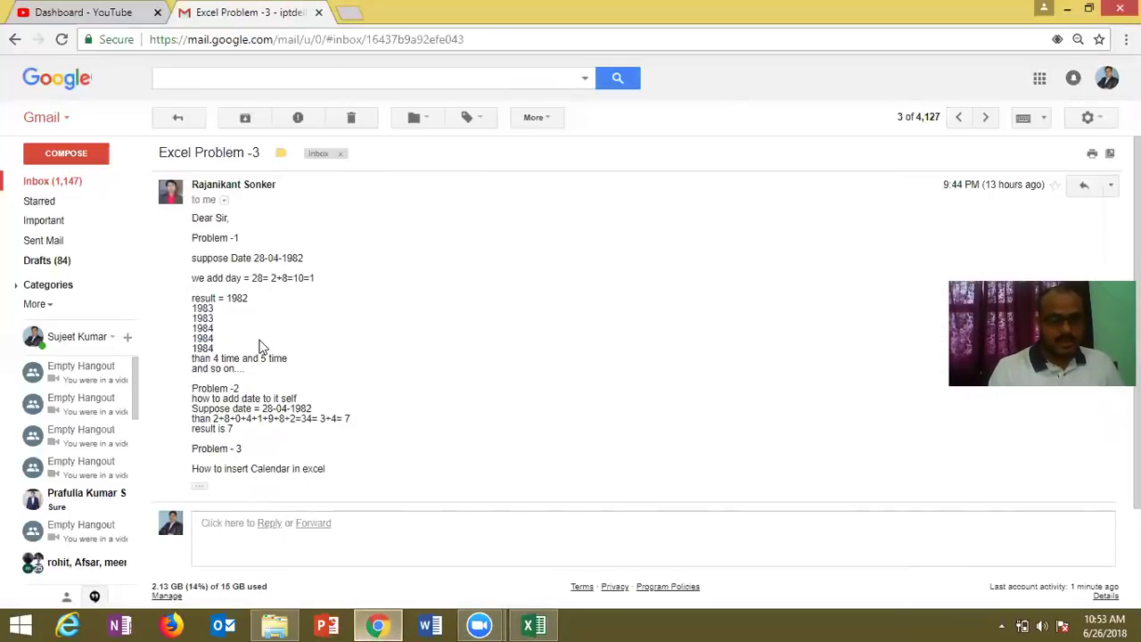
pyautogui.doubleClick(294, 278)
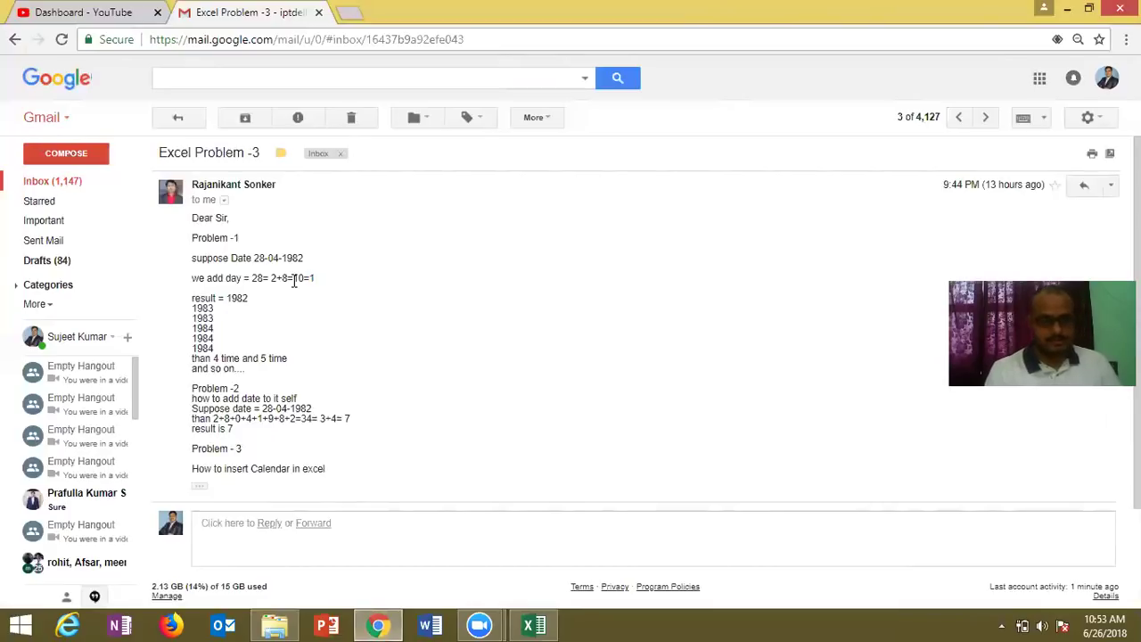
pyautogui.hotkey('alt', 'Tab')
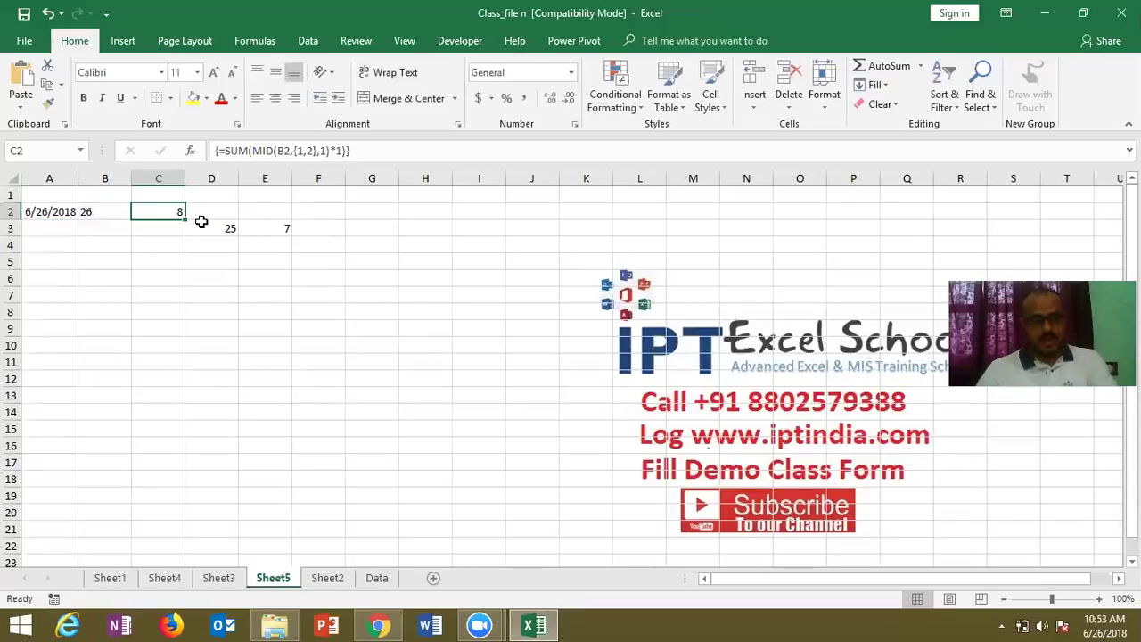
# Step: Start D2's formula as =IF(LEN(C2)>1, and remove the stray equals sign
pyautogui.click(207, 211)
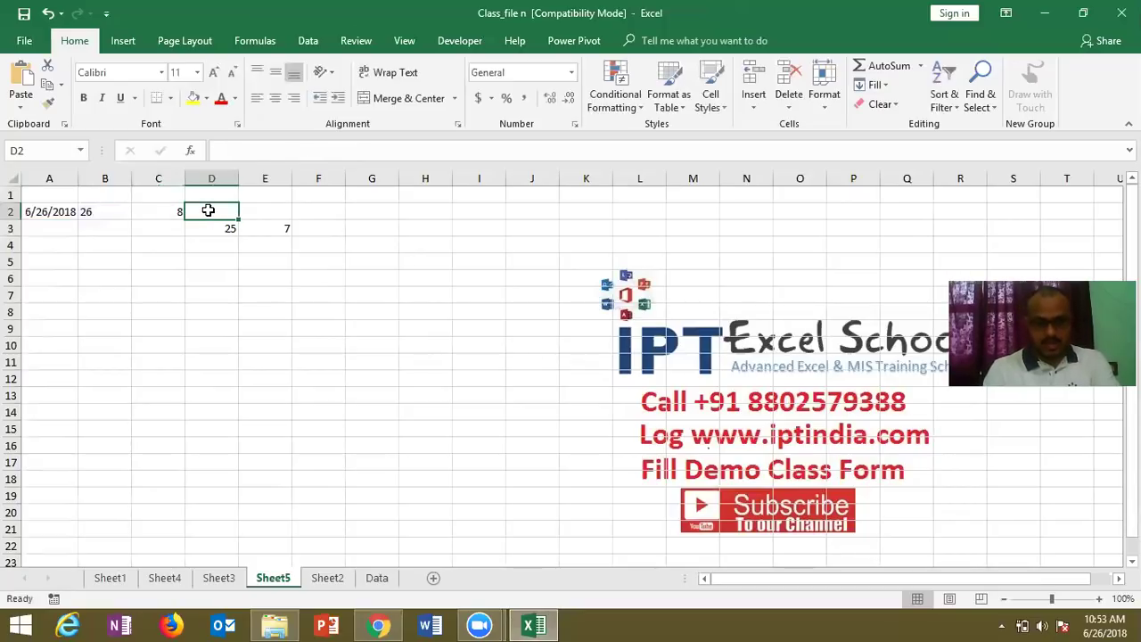
pyautogui.write('=IF(')
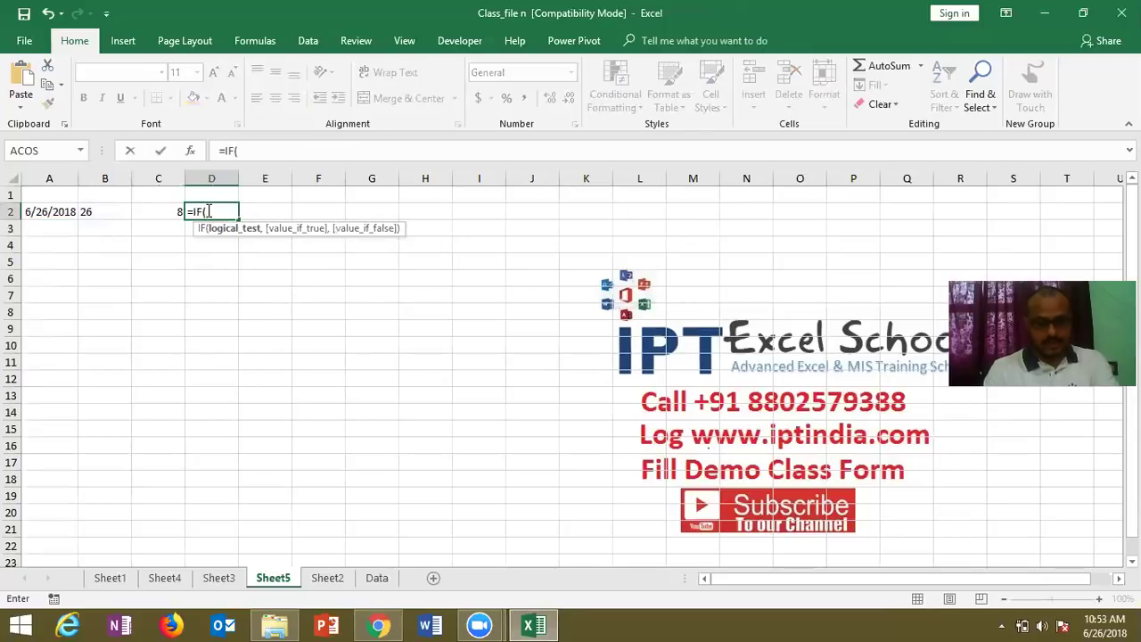
pyautogui.write('le')
pyautogui.press('Down')
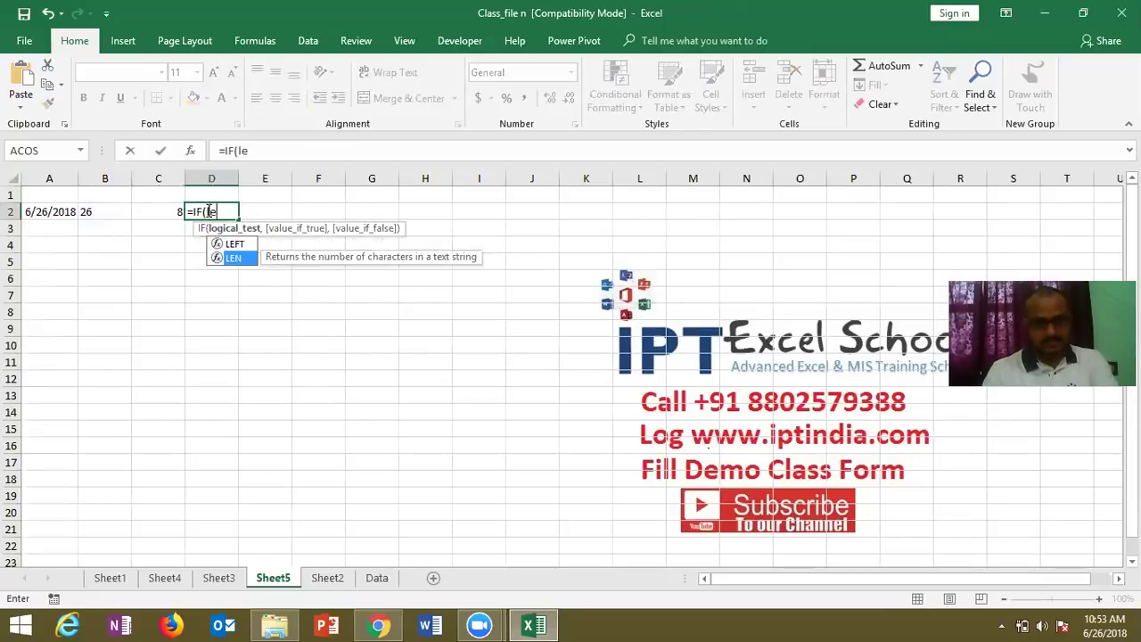
pyautogui.press('Tab')
pyautogui.press('Left')
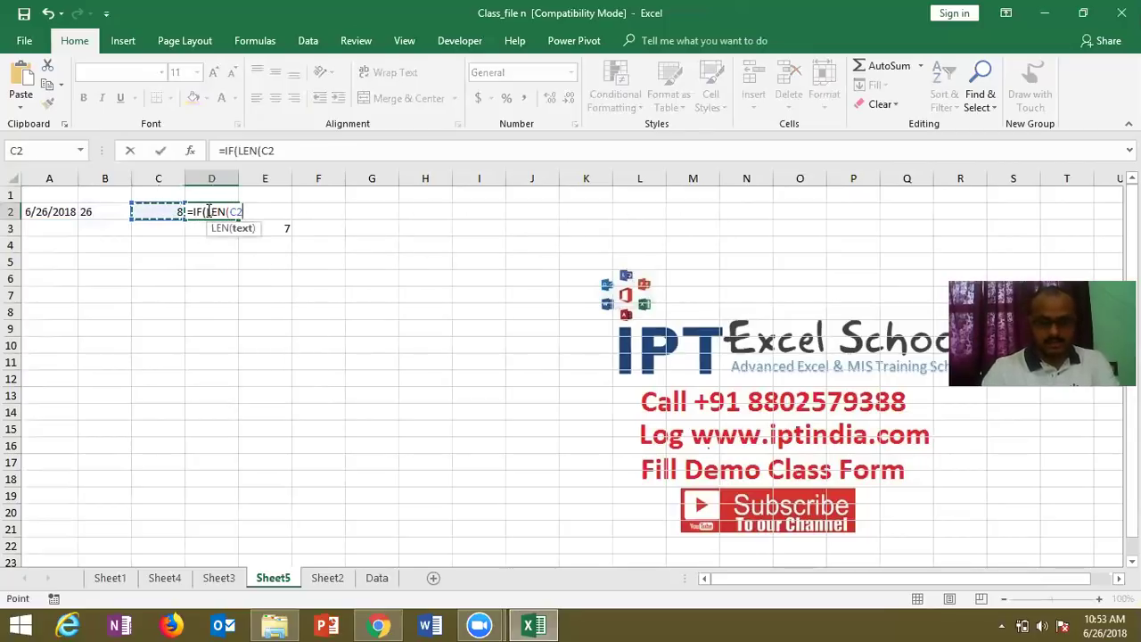
pyautogui.write(')>1,')
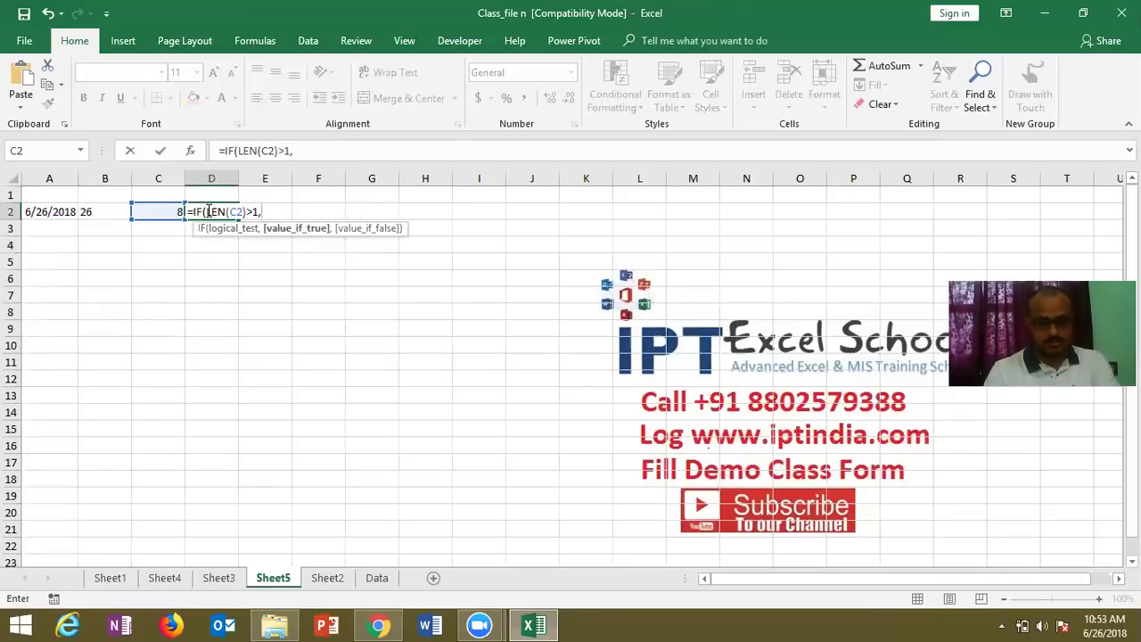
pyautogui.press('Return')
pyautogui.press('Return')
pyautogui.press('End')
pyautogui.press('BackSpace')
# Step: Complete D2 as =IF(LEN(C2)>1,SUM(MID(C2,{1,2},1)*1),C2), giving 8
pyautogui.write('sum')
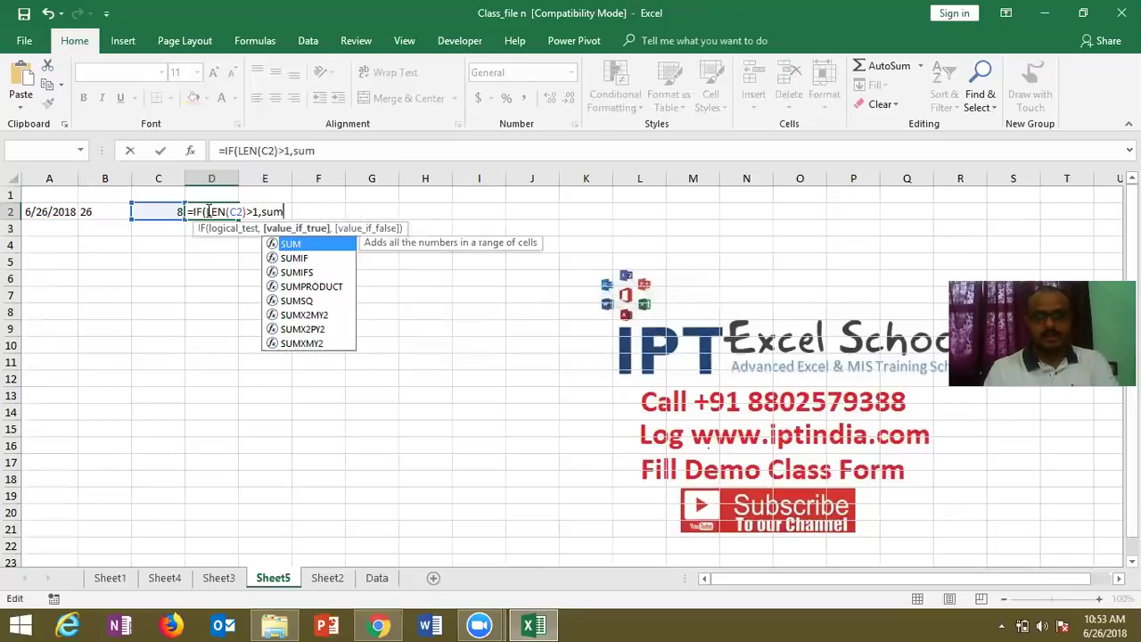
pyautogui.press('Tab')
pyautogui.write('mid')
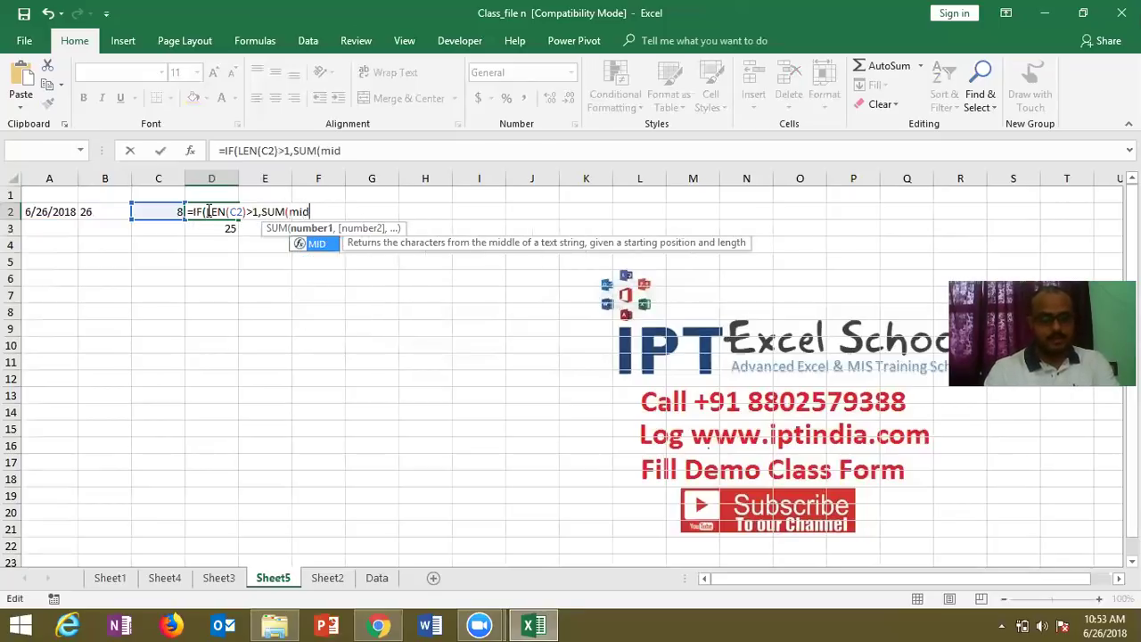
pyautogui.press('Tab')
pyautogui.click(159, 212)
pyautogui.write(',')
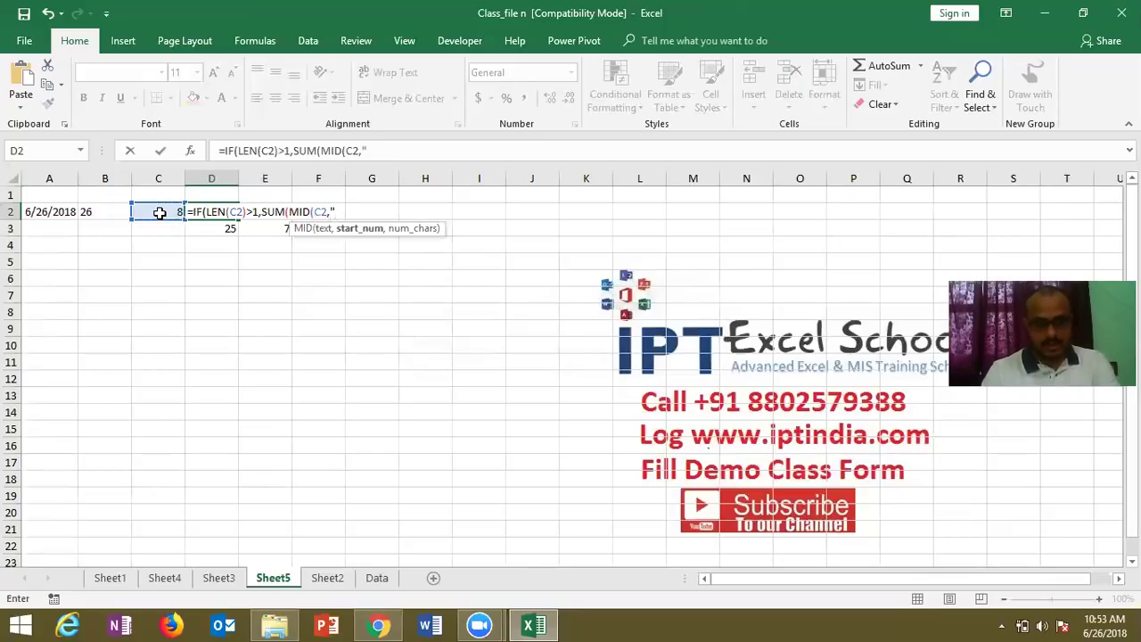
pyautogui.write('{1,2}')
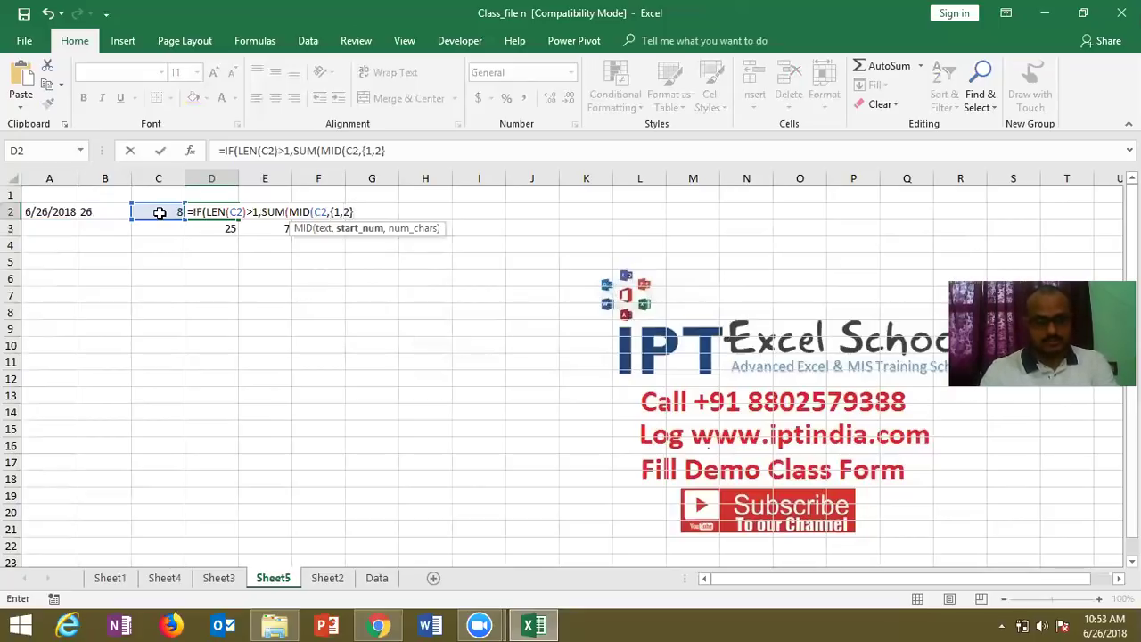
pyautogui.write(',1)')
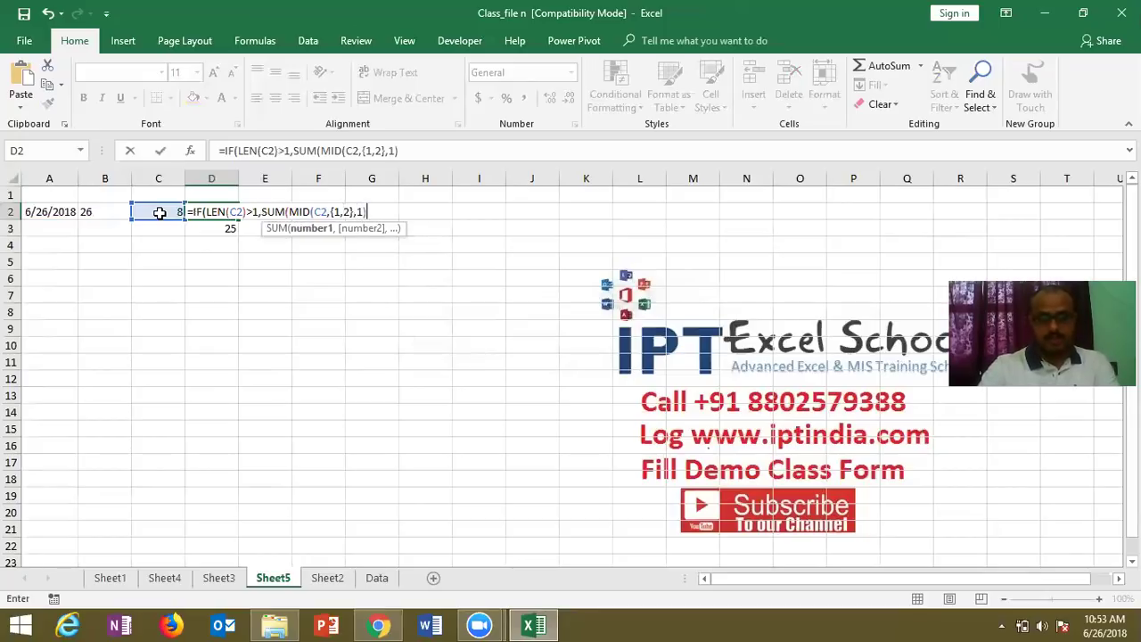
pyautogui.write('*1')
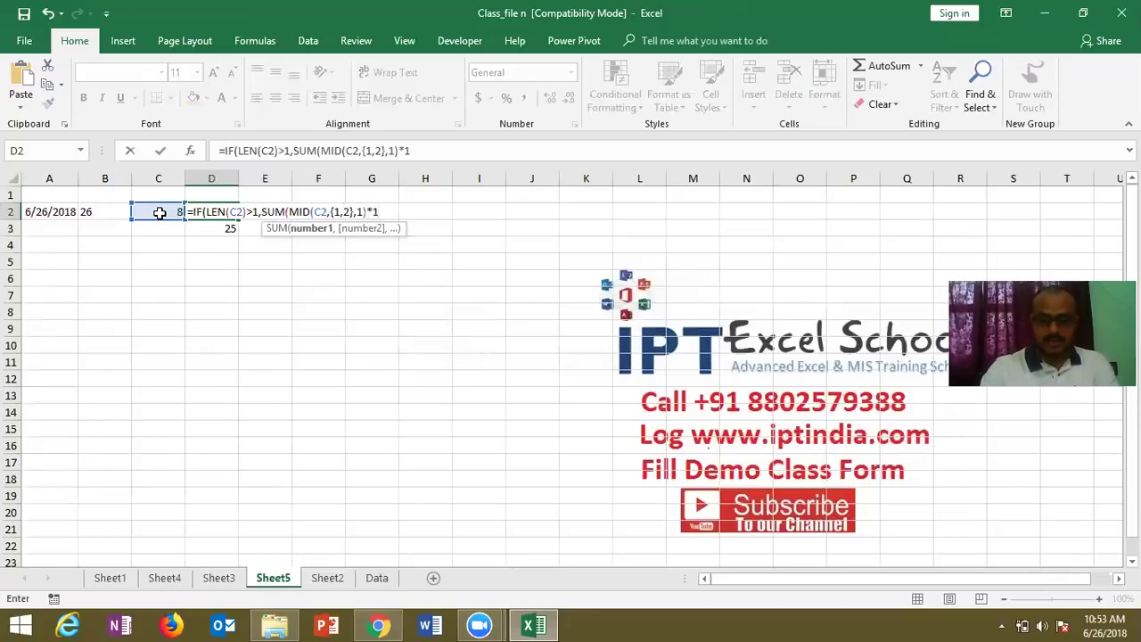
pyautogui.write(')')
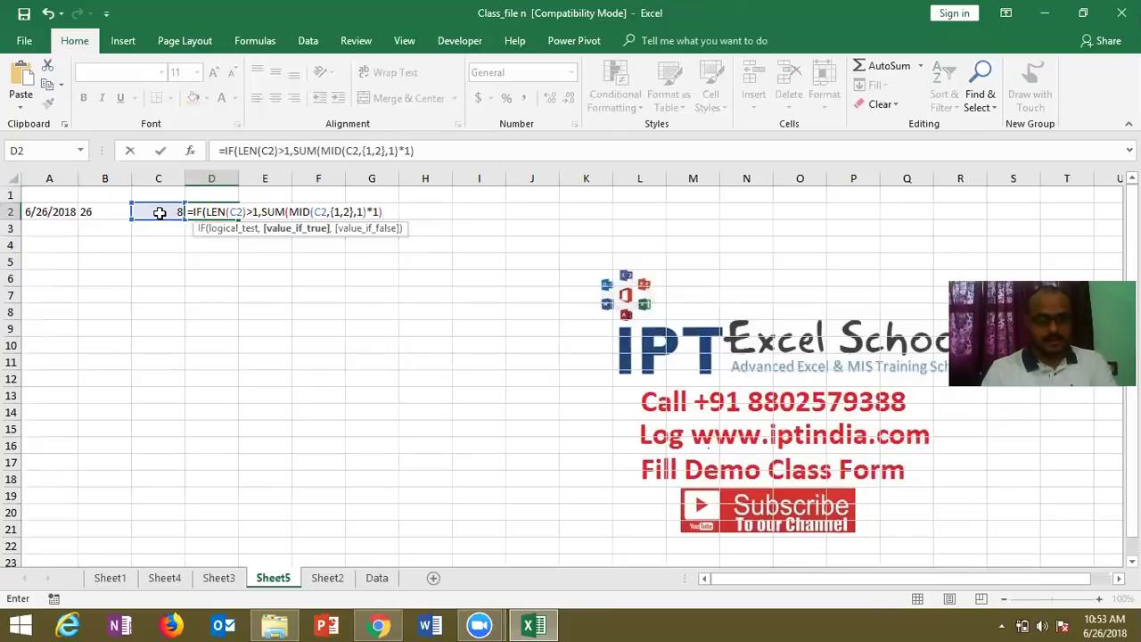
pyautogui.write(',')
pyautogui.click(157, 211)
pyautogui.press('Return')
pyautogui.press('Return')
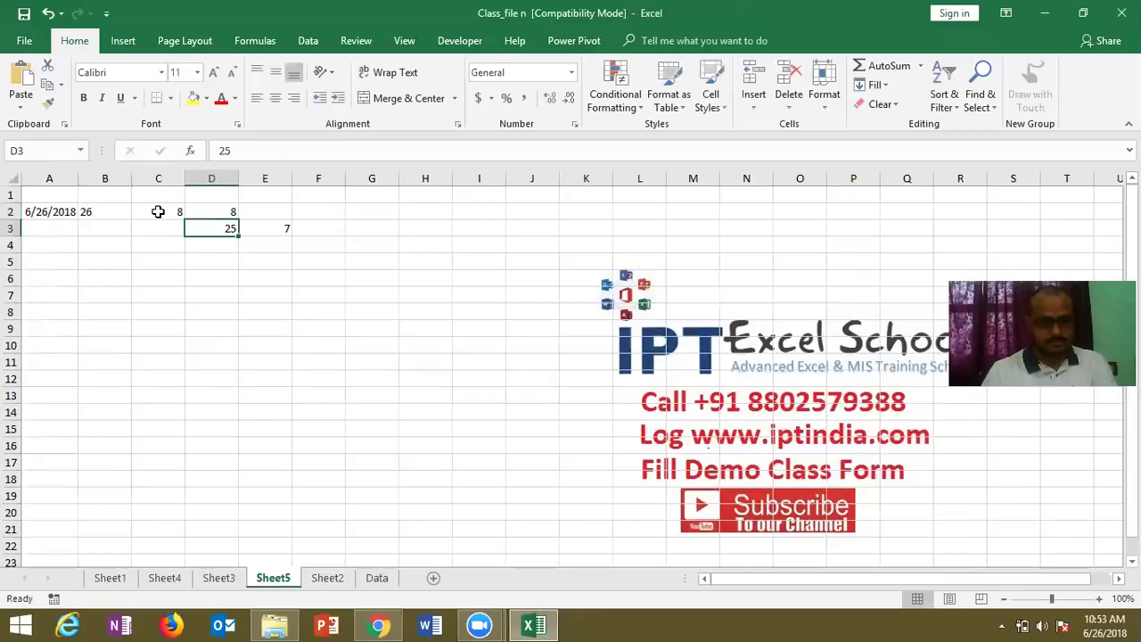
# Step: Review row 2's cells back to A2 and briefly recheck the problem e-mail
pyautogui.press('Up')
pyautogui.press('Left')
pyautogui.press('Left')
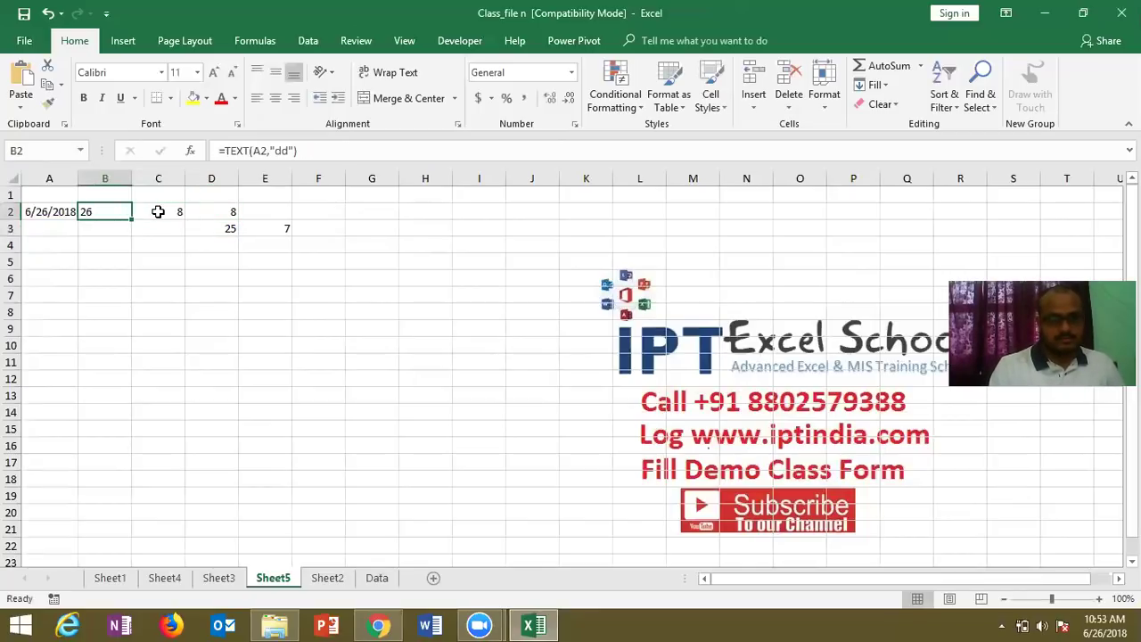
pyautogui.press('Left')
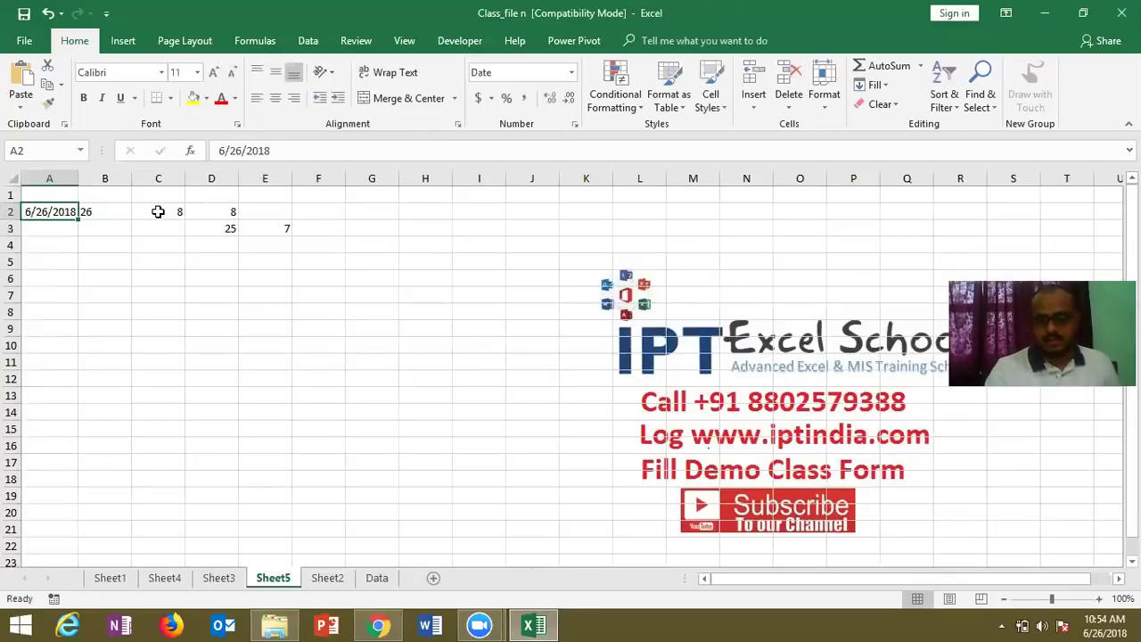
pyautogui.hotkey('alt', 'Tab')
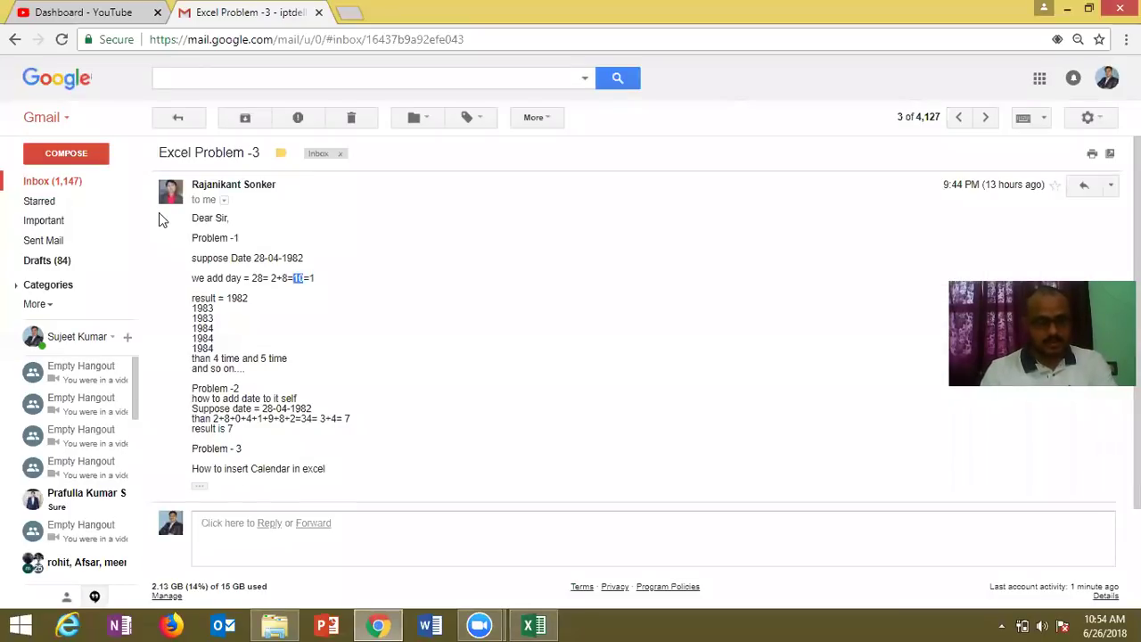
pyautogui.hotkey('alt', 'Tab')
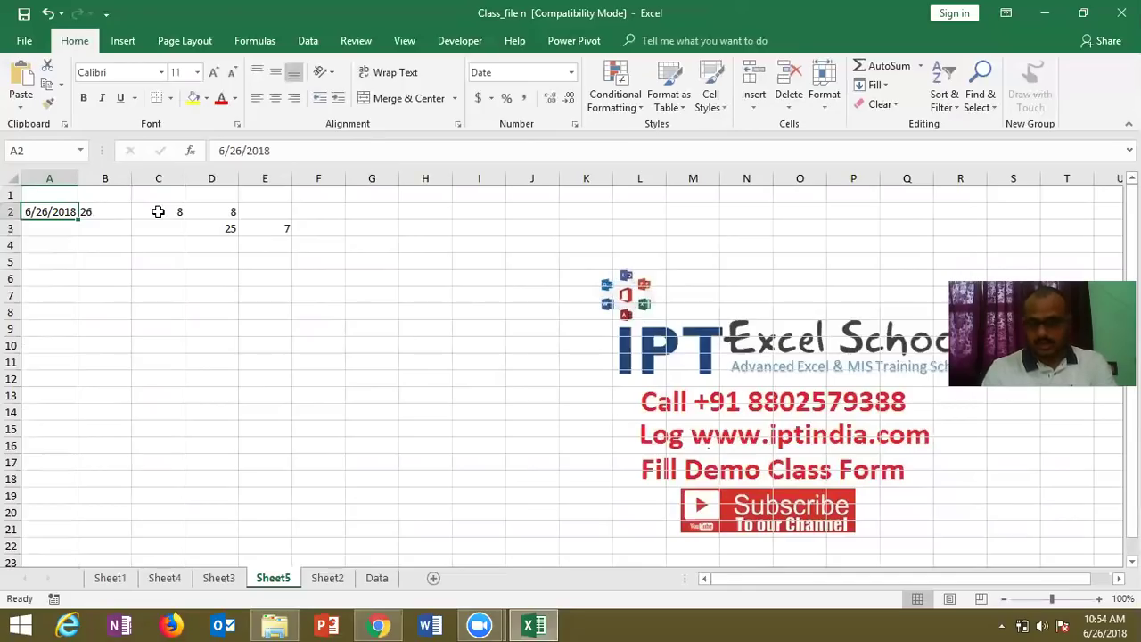
# Step: Enter 6/29 in A2 and check D2, C2 and B2 recalculate to 2, 11 and 29
pyautogui.write('6/29')
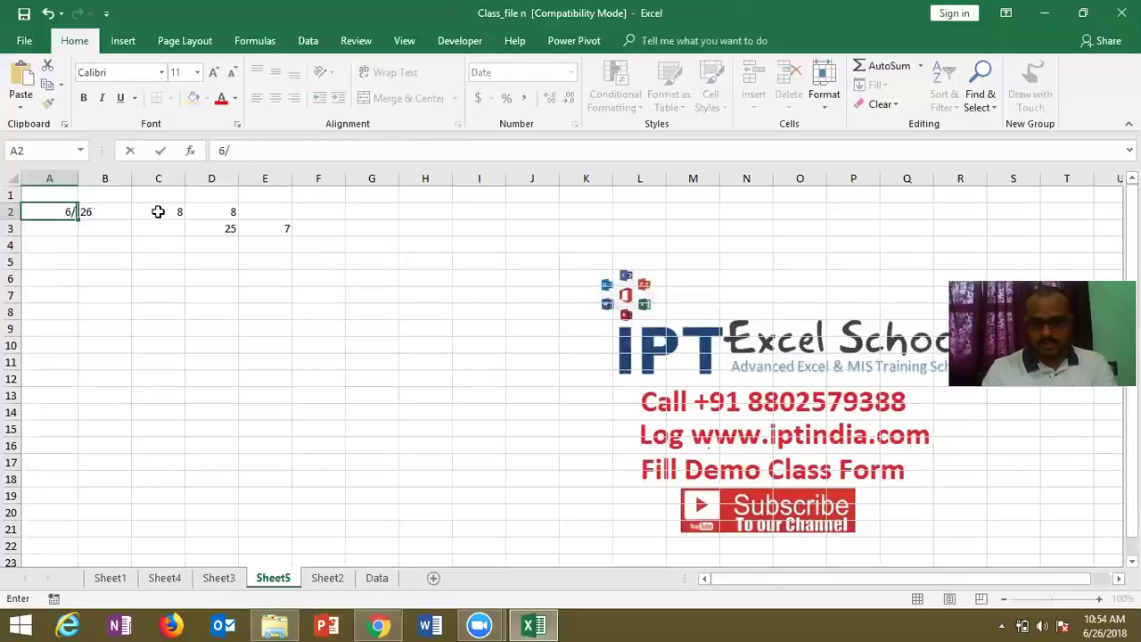
pyautogui.press('Return')
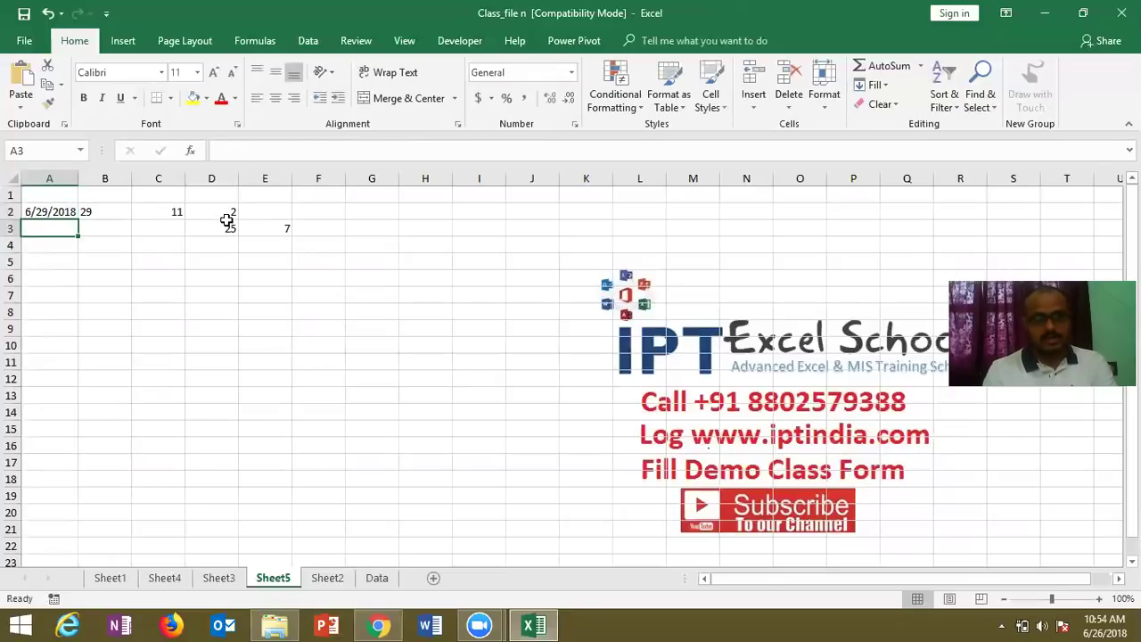
pyautogui.click(223, 212)
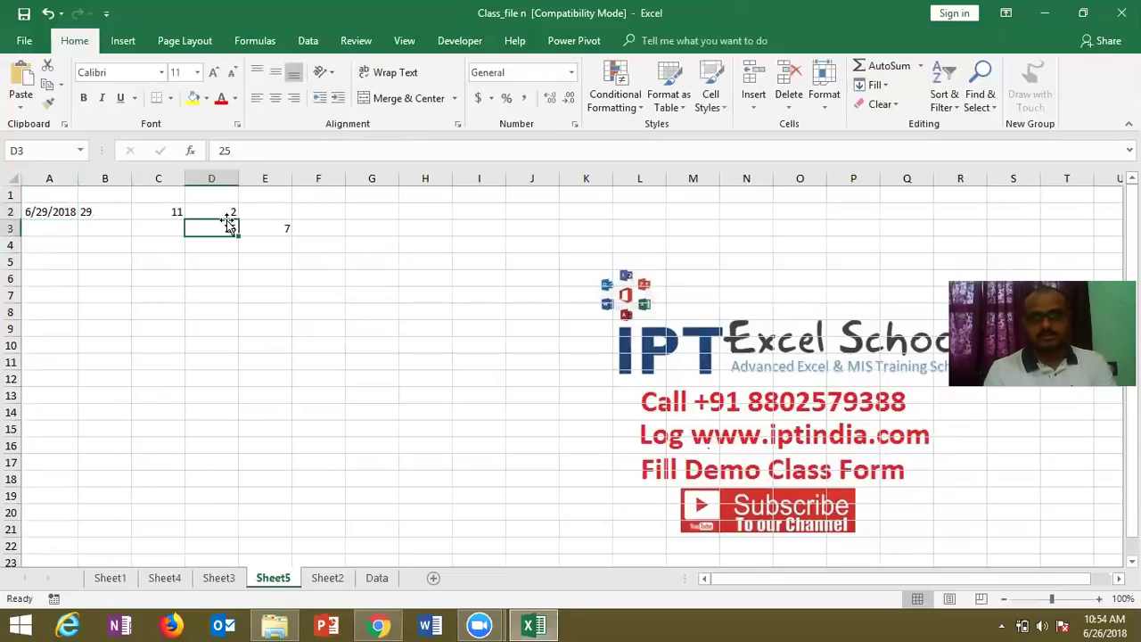
pyautogui.click(148, 214)
pyautogui.click(63, 208)
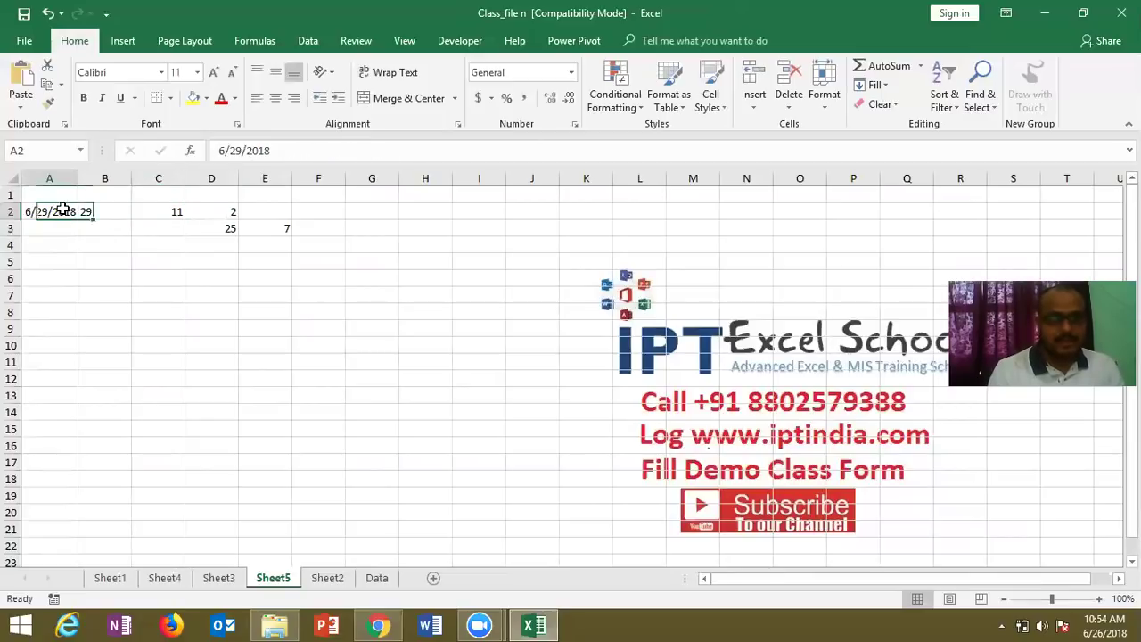
pyautogui.click(107, 214)
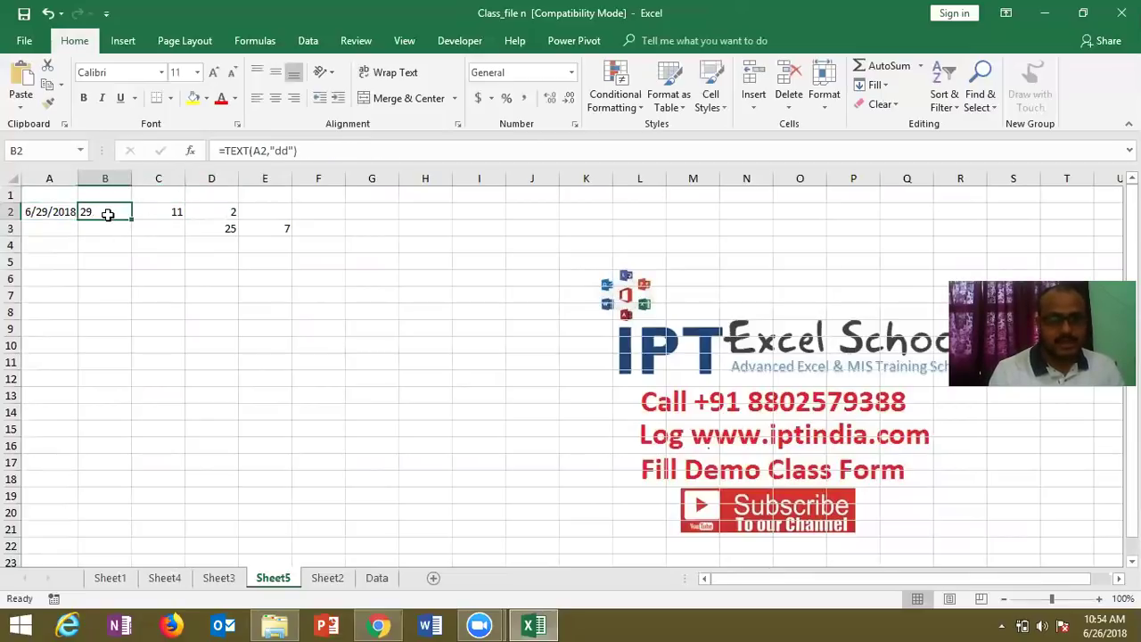
# Step: Inspect B2's =TEXT(A2,"dd") formula in the formula bar without changing it
pyautogui.click(256, 153)
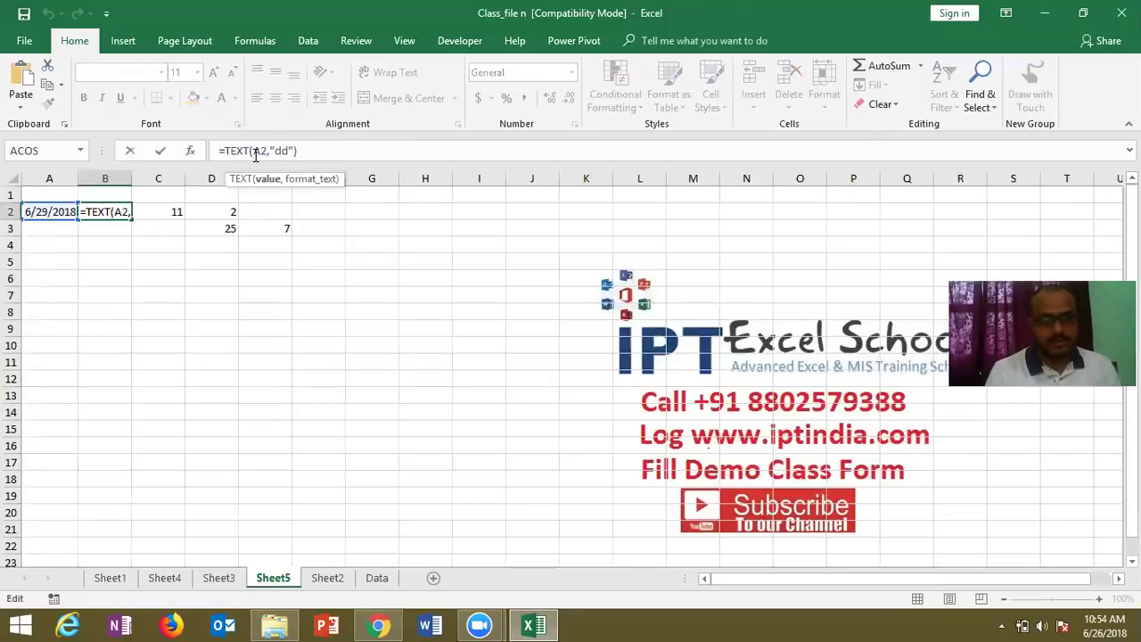
pyautogui.moveTo(226, 150); pyautogui.dragTo(308, 151)
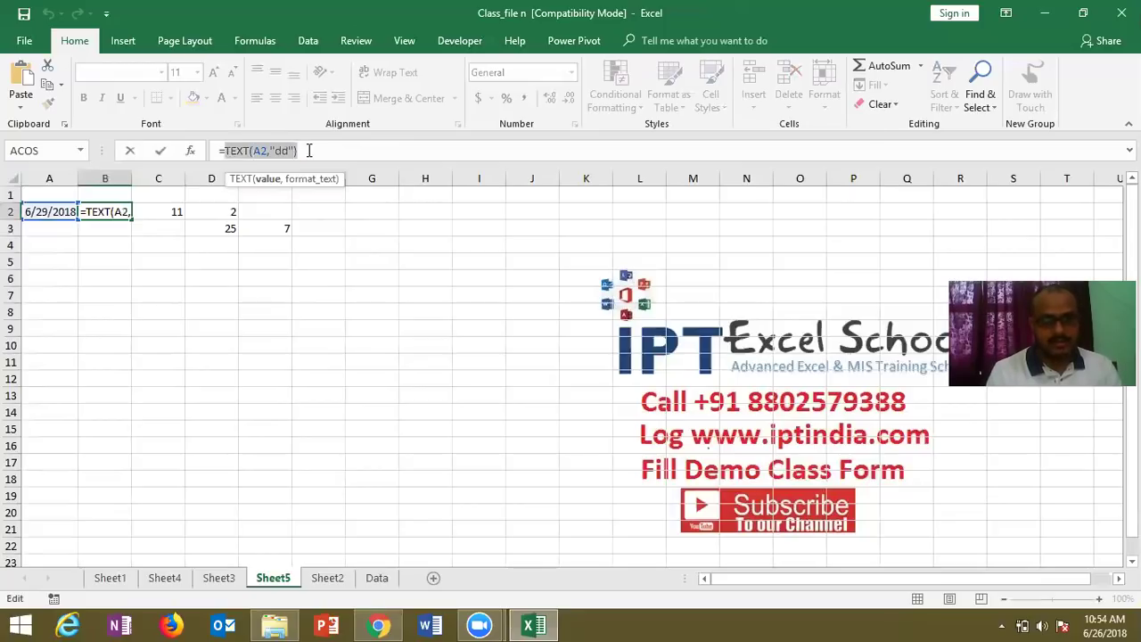
pyautogui.press('Escape')
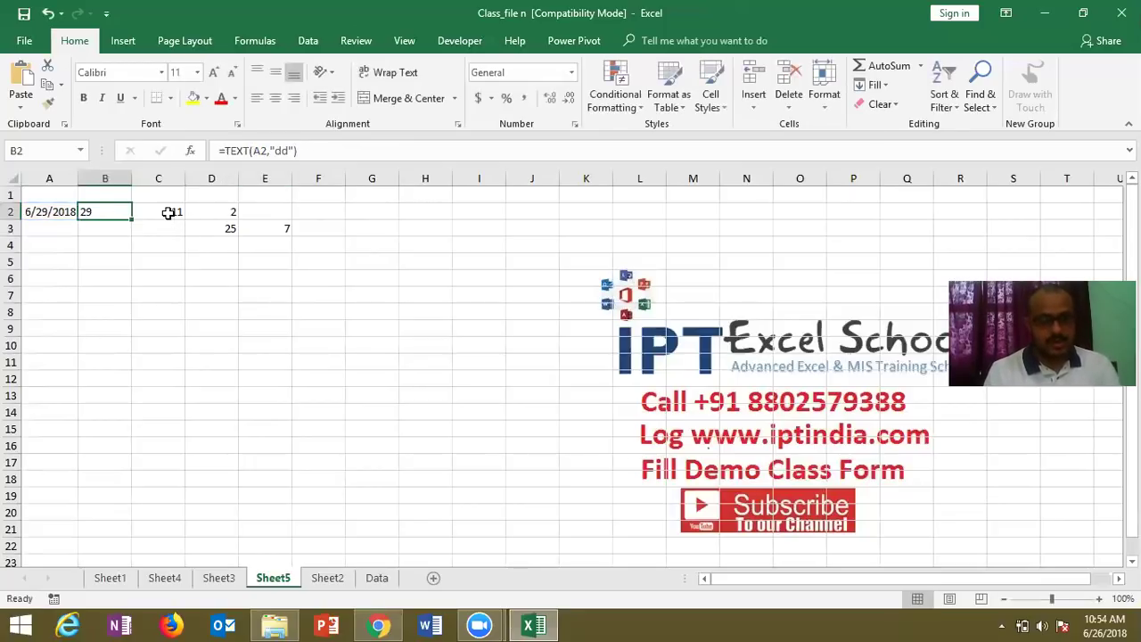
# Step: Replace the B2 reference in C2's array formula with TEXT(A2,"dd")
pyautogui.click(168, 212)
pyautogui.doubleClick(283, 151)
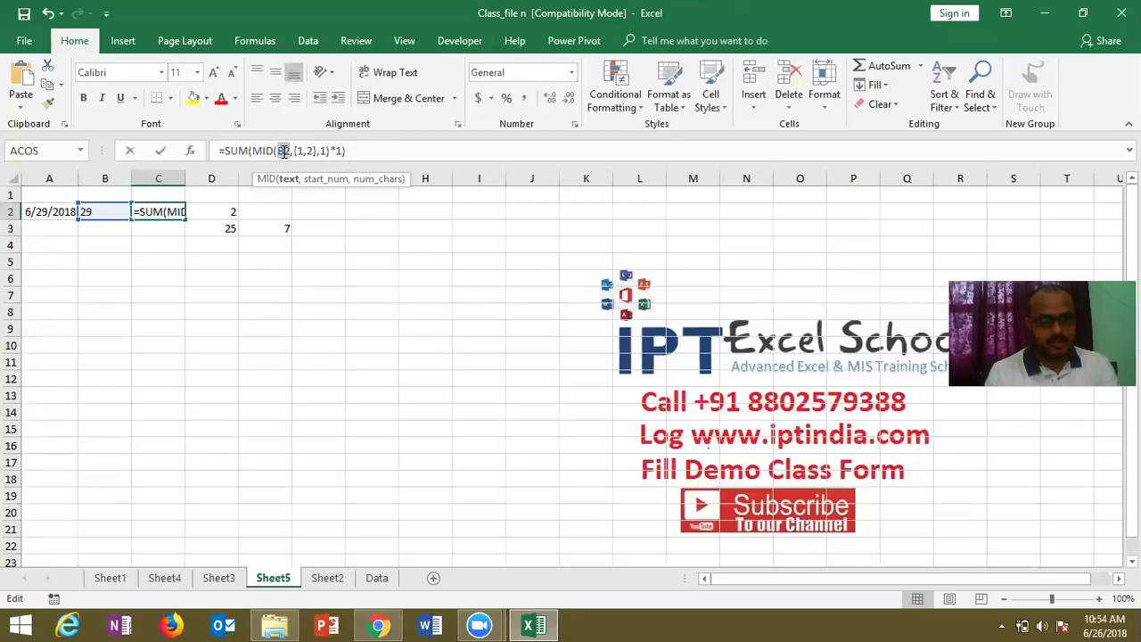
pyautogui.write('TEXT(A2,"dd")')
pyautogui.hotkey('ctrl', 'Return')
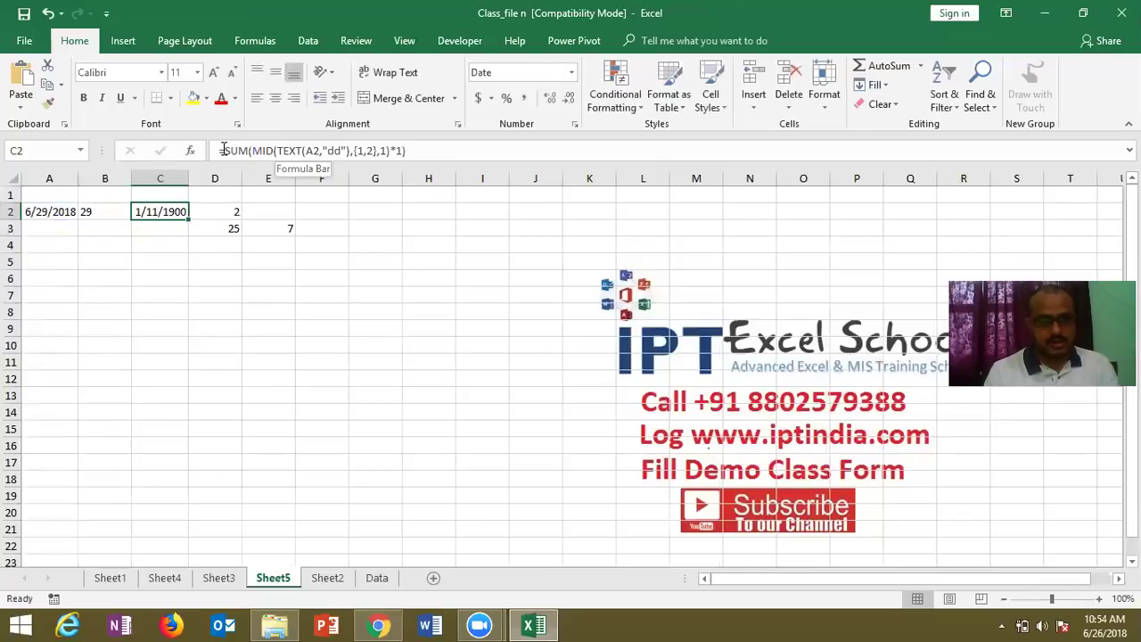
pyautogui.click(419, 150)
# Step: Replace both C2 references in D2 with SUM(MID(TEXT(A2,"dd"),{1,2},1)*1) as an array formula, then cut D2
pyautogui.hotkey('ctrl', 'Return')
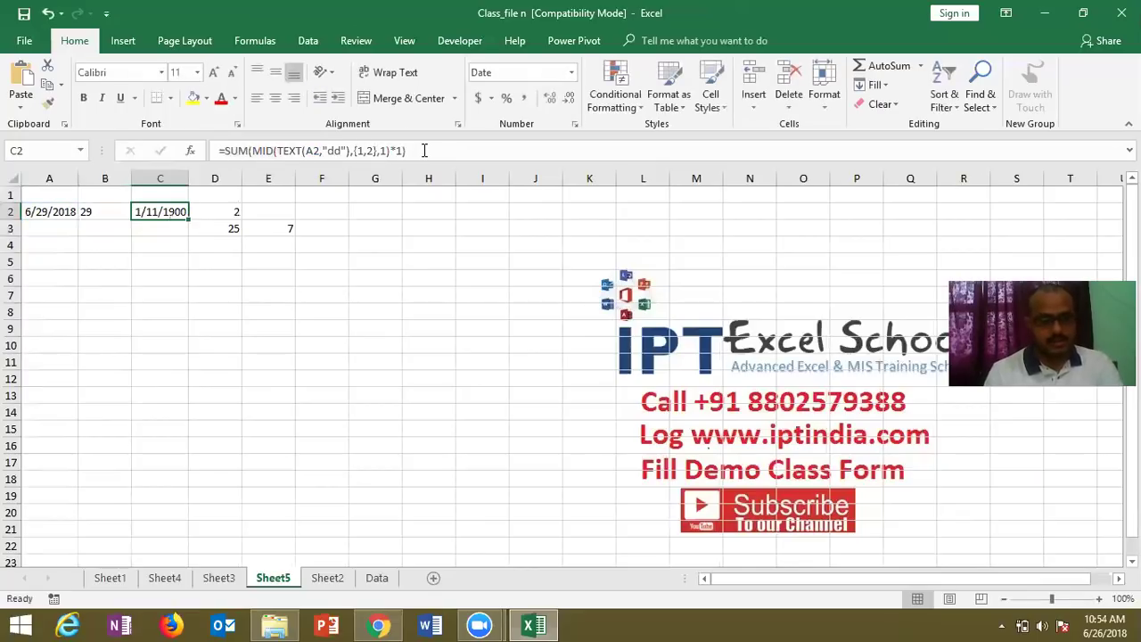
pyautogui.press('Right')
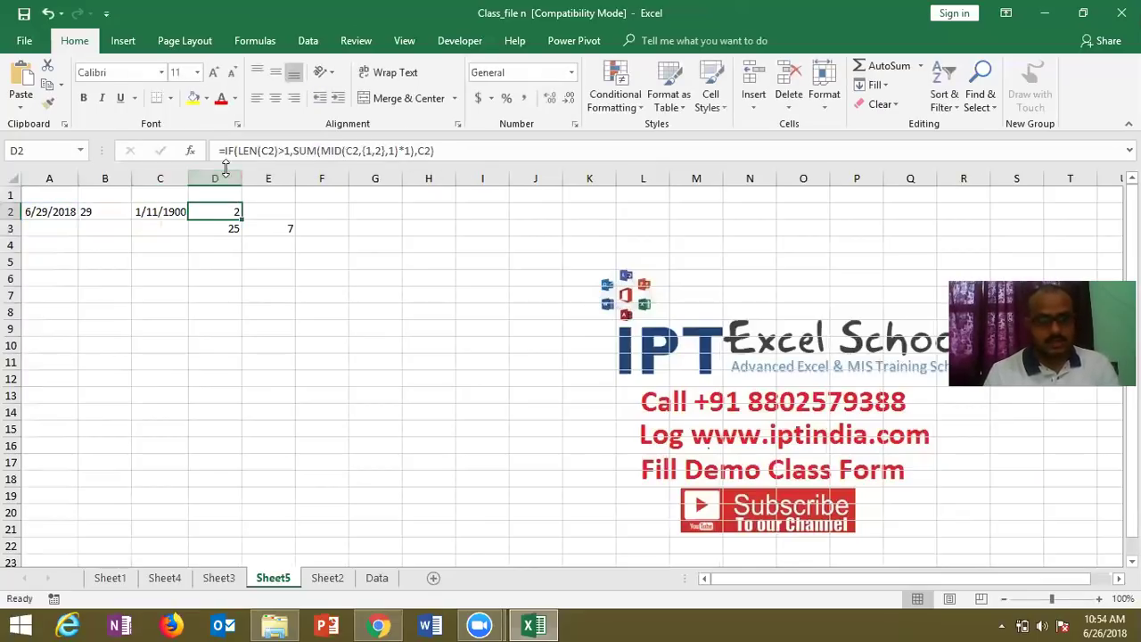
pyautogui.doubleClick(268, 150)
pyautogui.press('Delete')
pyautogui.hotkey('ctrl', 'v')
pyautogui.doubleClick(594, 150)
pyautogui.write('SUM(MID(TEXT(A2,"dd"),{1,2},1)*1)')
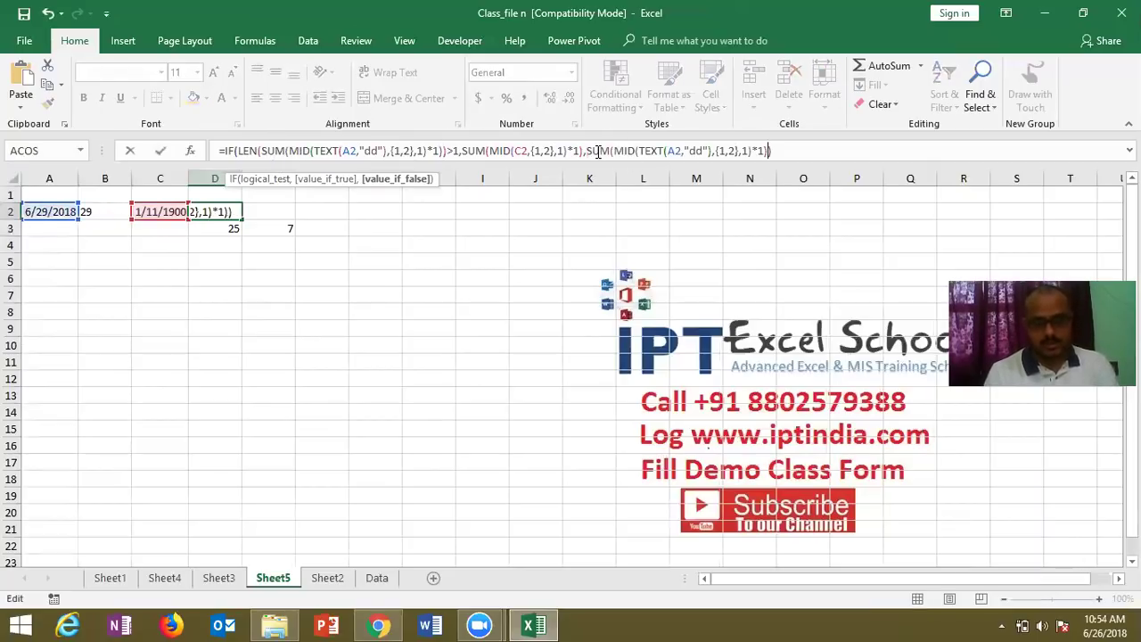
pyautogui.hotkey('ctrl', 'shift', 'Return')
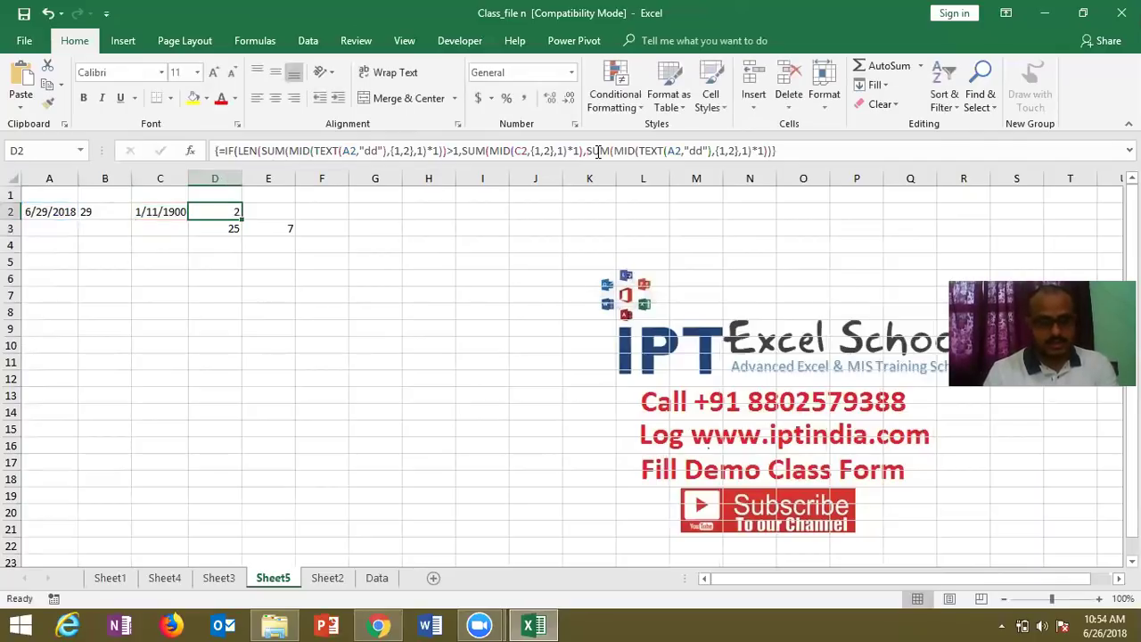
pyautogui.hotkey('ctrl', 'c')
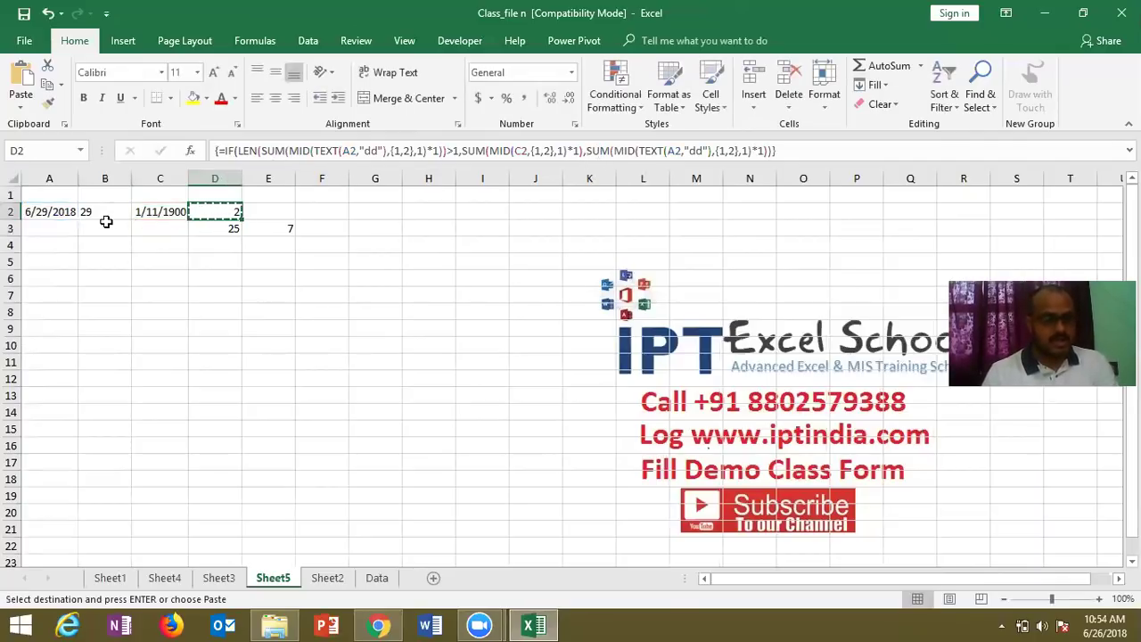
# Step: Paste the digit-sum array formula into A3, where it shows 2
pyautogui.click(66, 229)
pyautogui.press('Up')
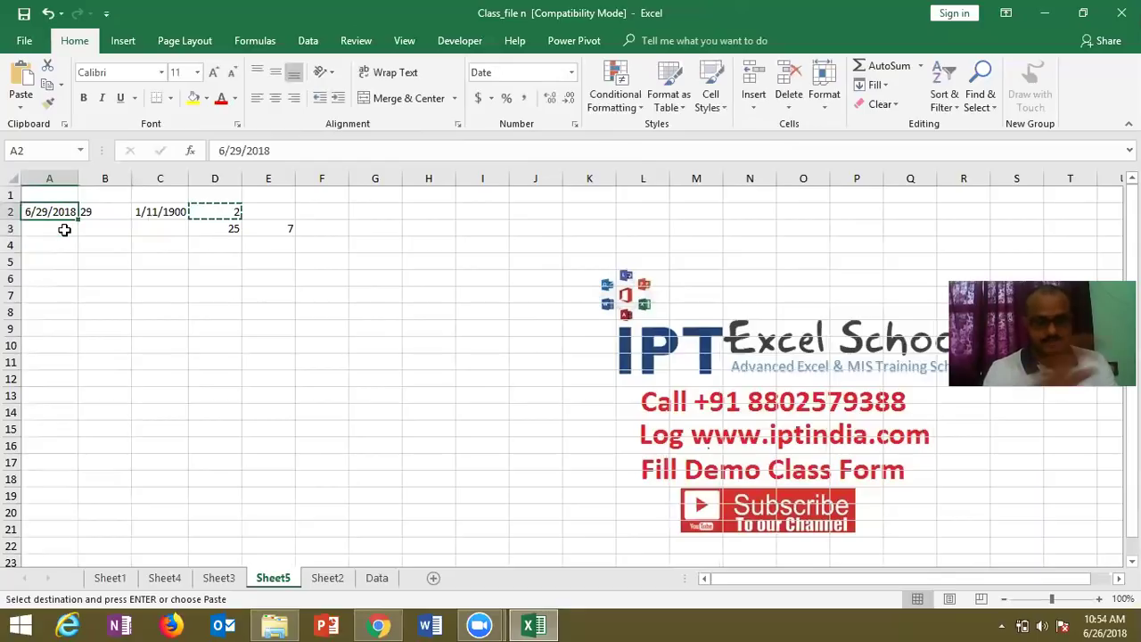
pyautogui.click(51, 229)
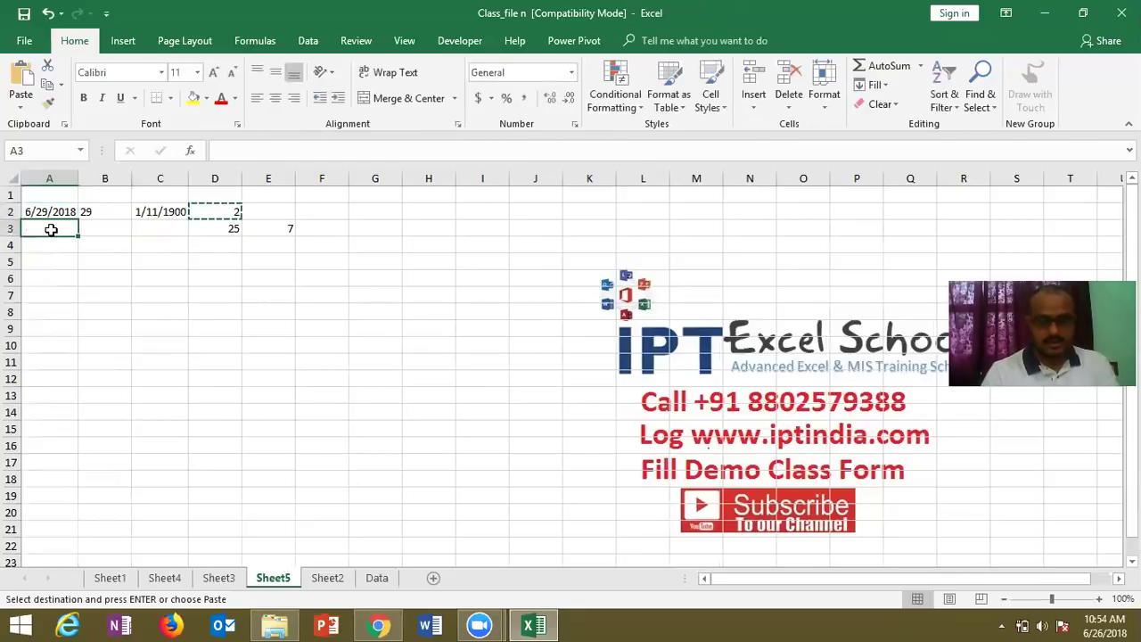
pyautogui.hotkey('ctrl', 'v')
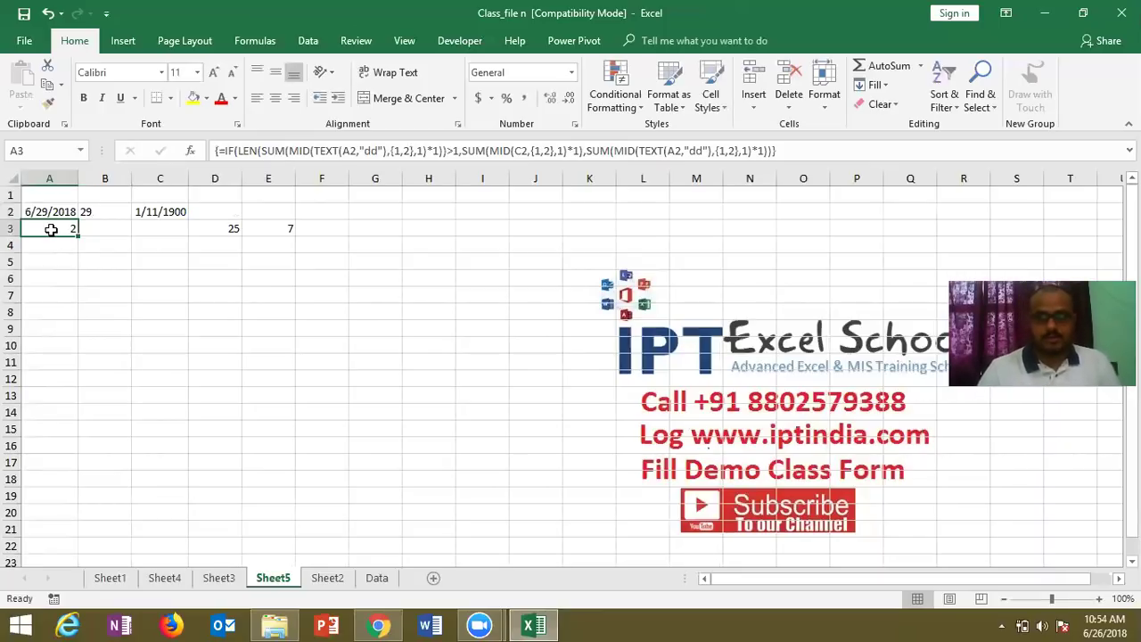
pyautogui.press('Down')
pyautogui.press('Down')
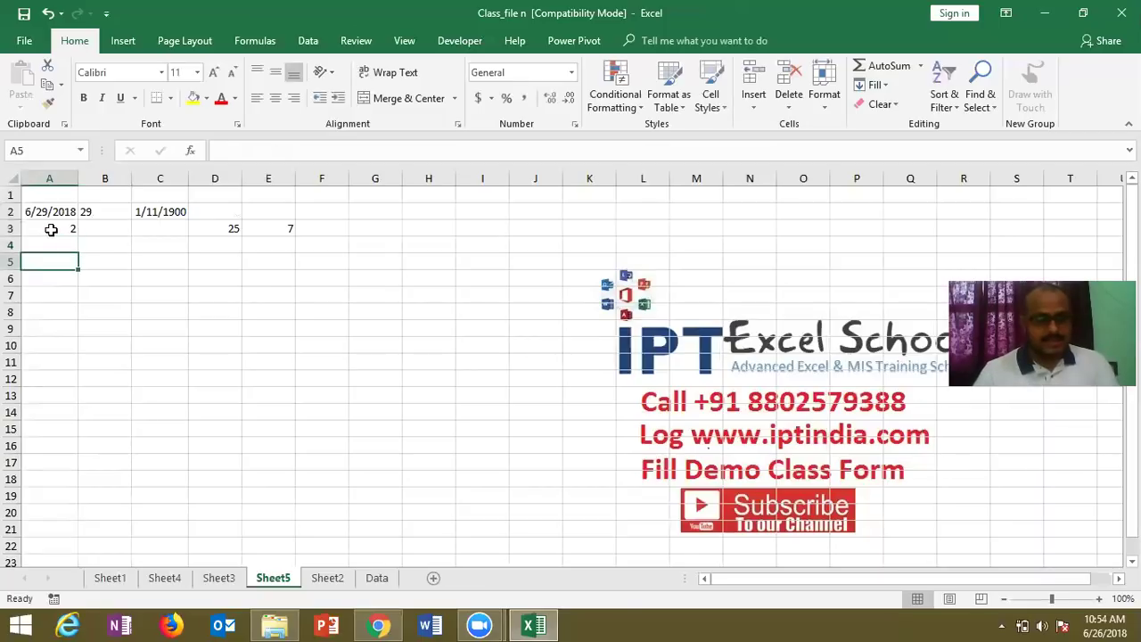
# Step: Highlight the date-digit sum example in Problem -2 of the Gmail message, then return to Excel
pyautogui.hotkey('alt', 'Tab')
pyautogui.moveTo(213, 418); pyautogui.dragTo(309, 418)
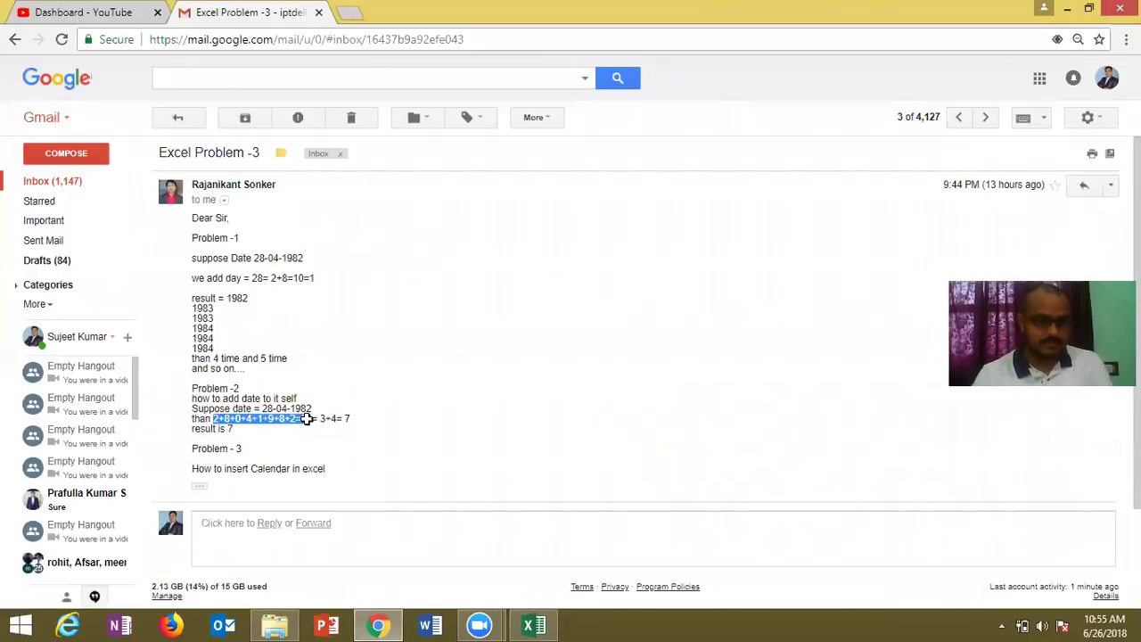
pyautogui.hotkey('alt', 'Tab')
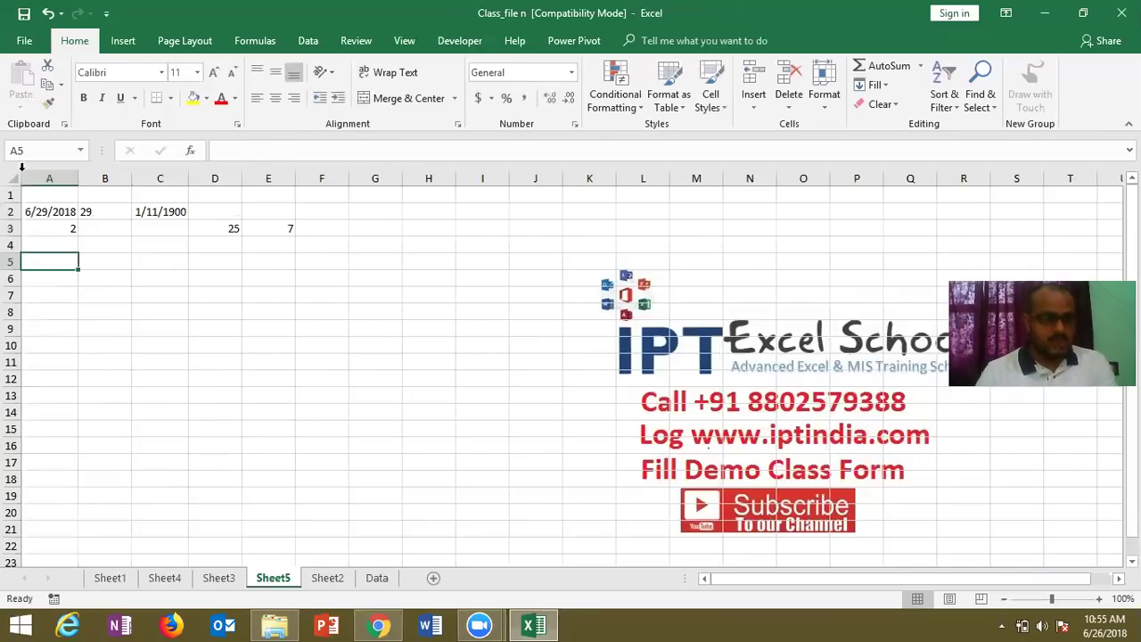
pyautogui.write('=tex')
pyautogui.press('Tab')
pyautogui.click(49, 228)
pyautogui.click(49, 215)
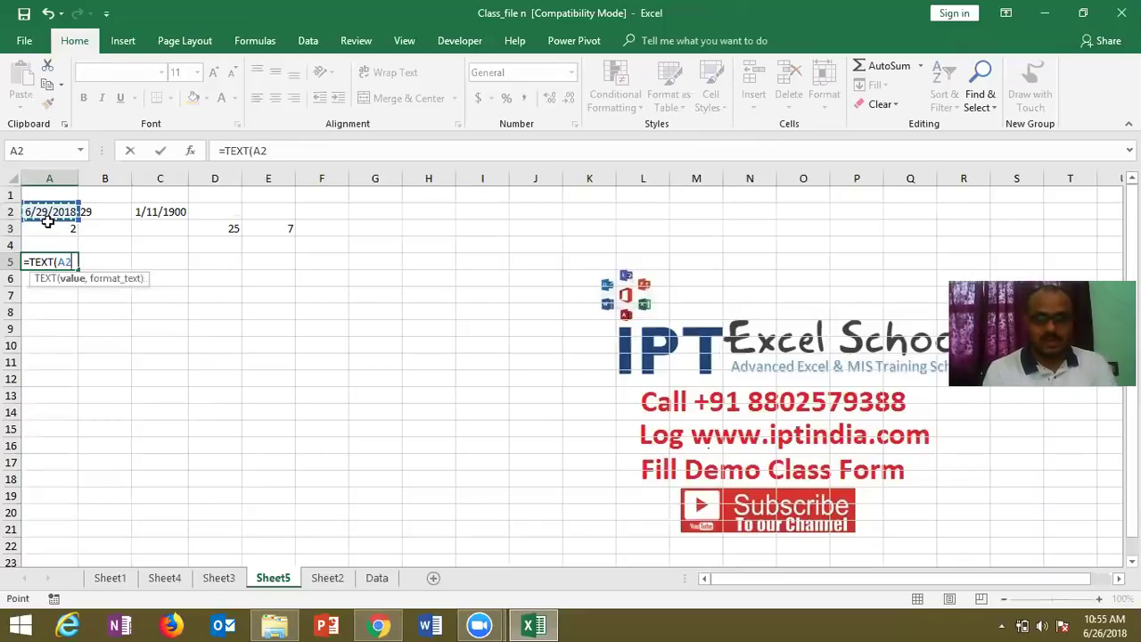
pyautogui.press('Escape')
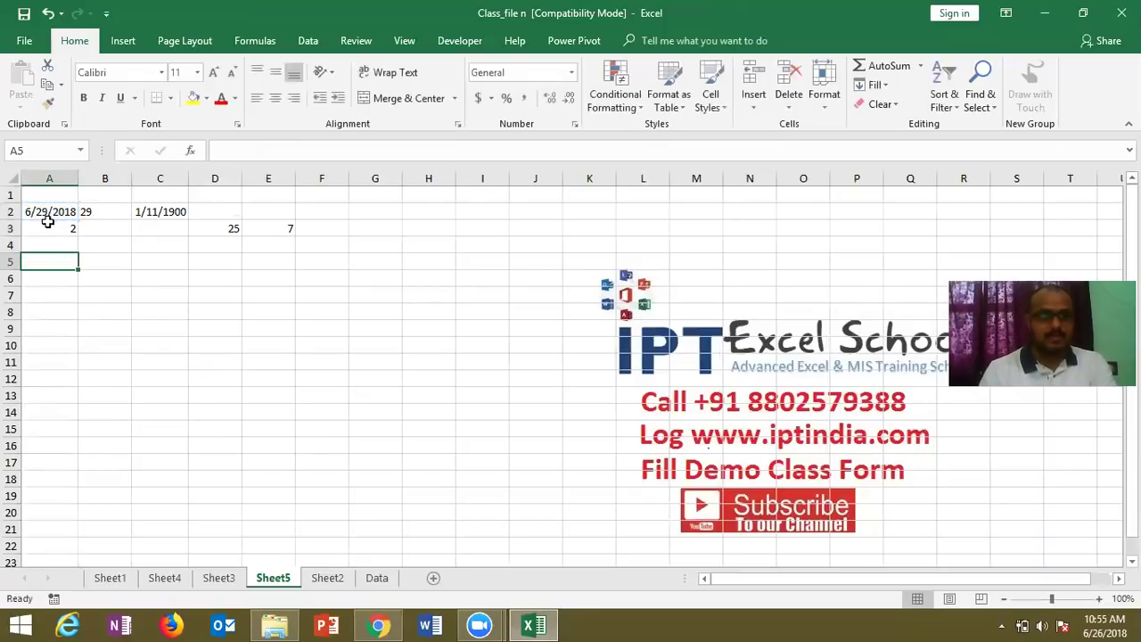
pyautogui.click(49, 215)
pyautogui.hotkey('ctrl', 'shift', '~')
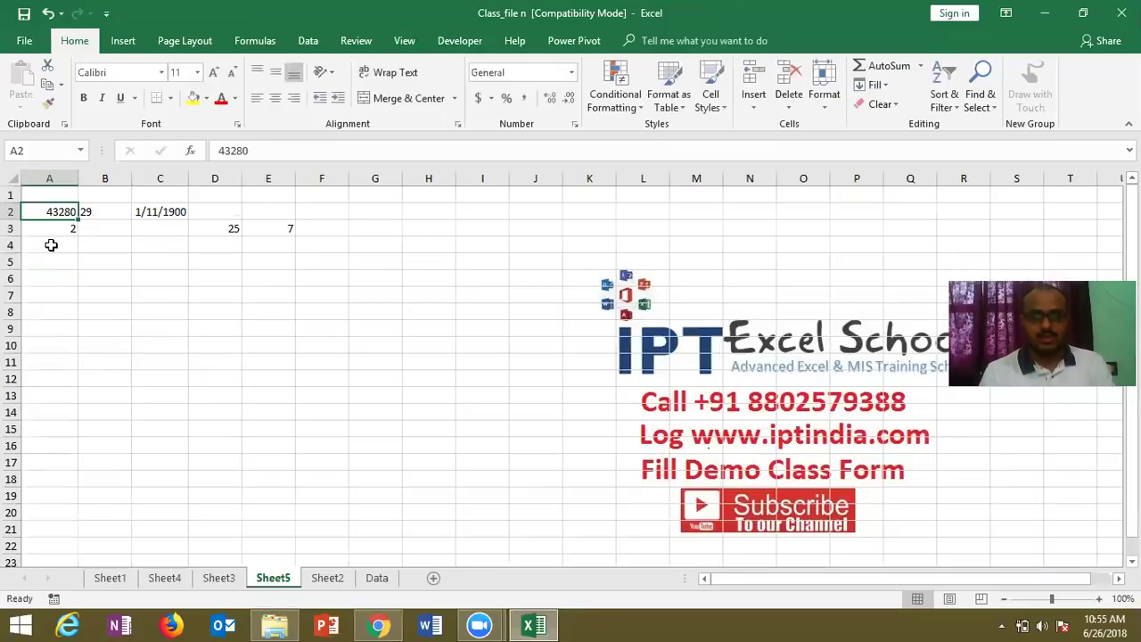
pyautogui.hotkey('ctrl', 'z')
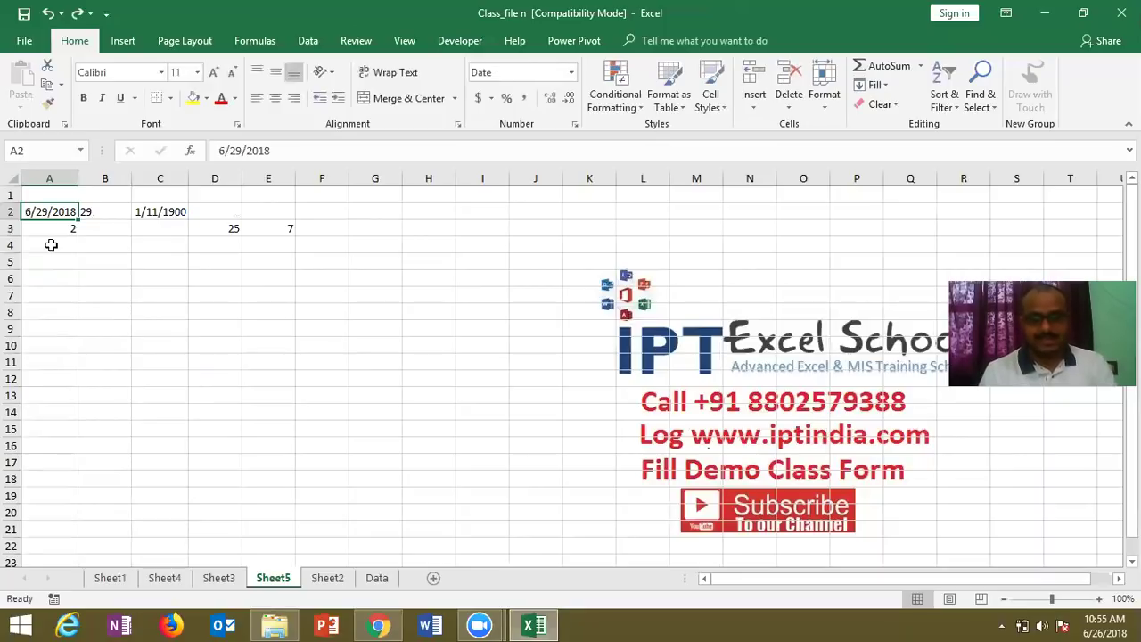
pyautogui.click(51, 255)
# Step: Enter =TEXT(A2,"DD:MM:YYYY") in A5 to turn A2's date into text
pyautogui.write('=')
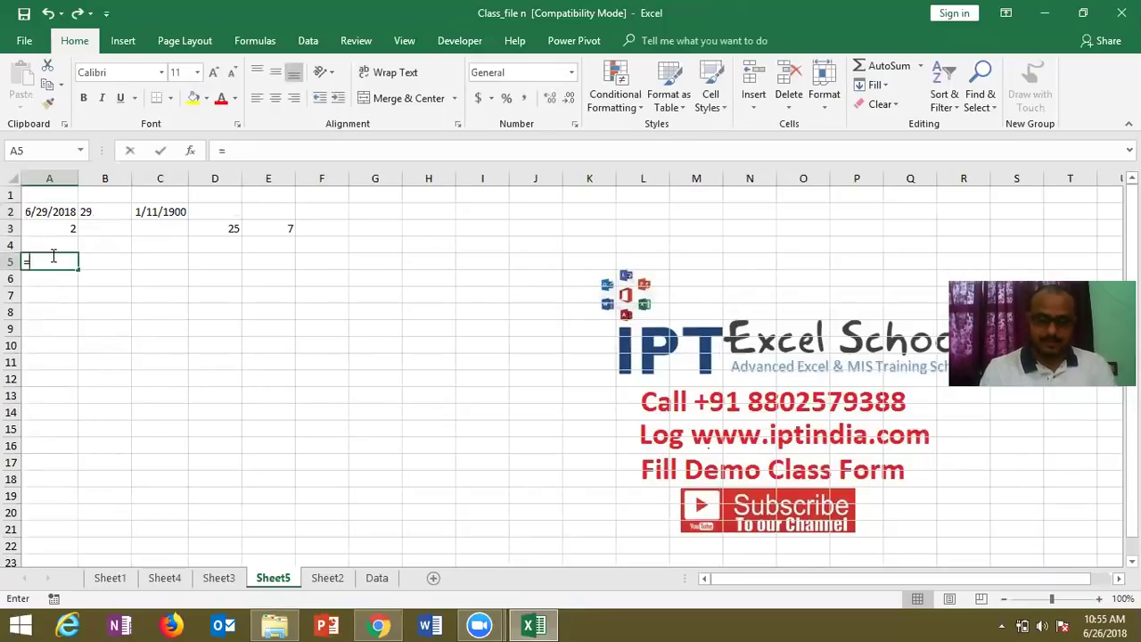
pyautogui.write('r')
pyautogui.press('BackSpace')
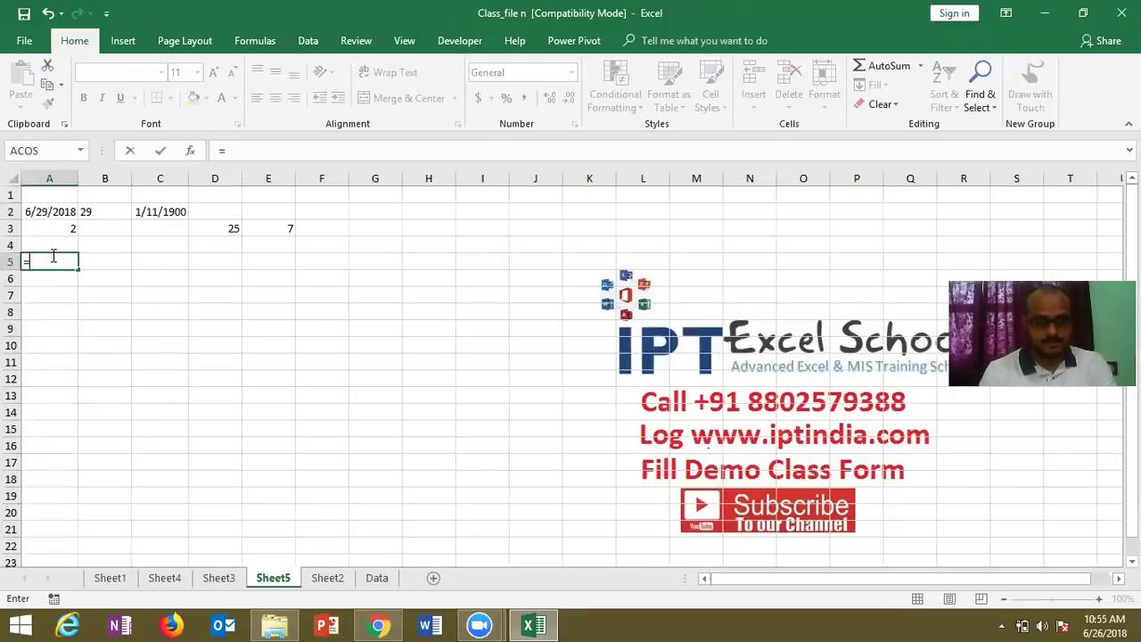
pyautogui.write('te')
pyautogui.press('Tab')
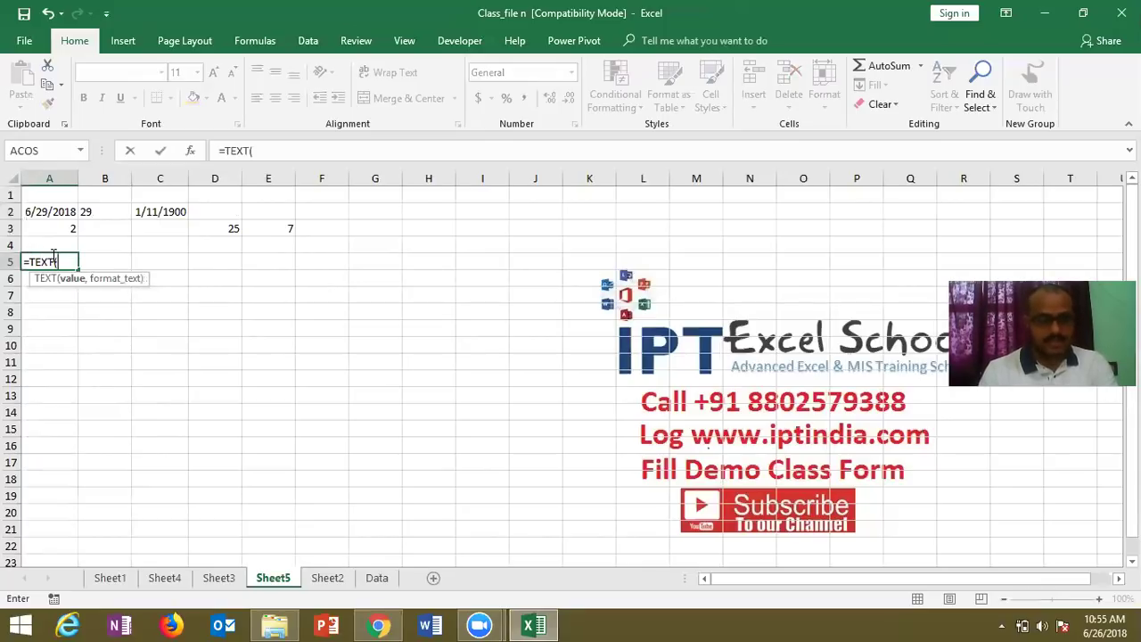
pyautogui.click(58, 212)
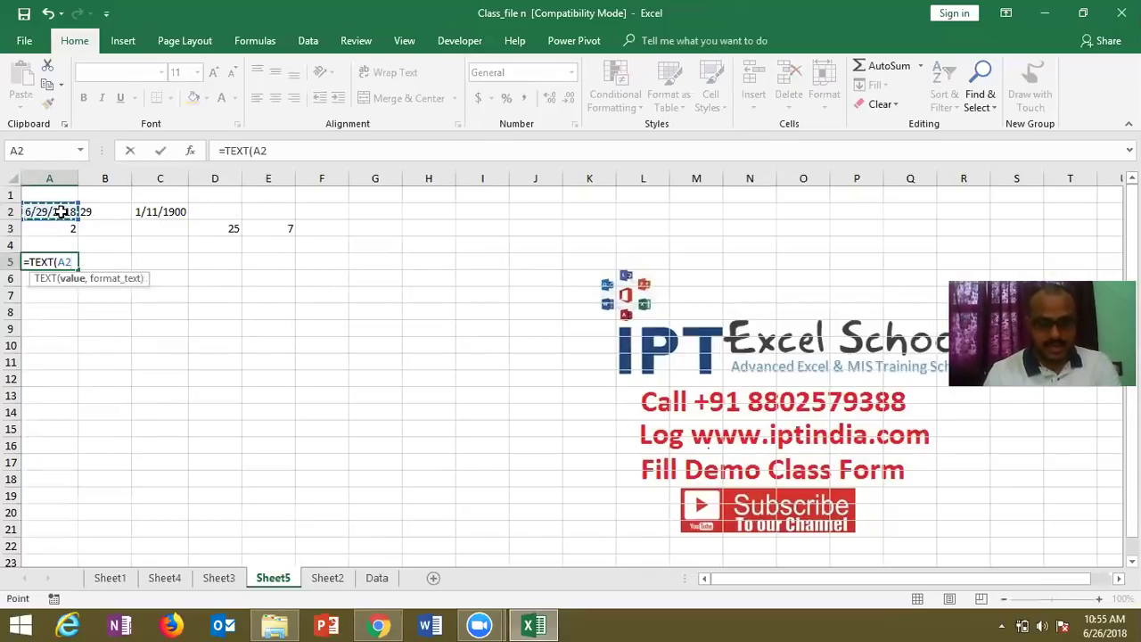
pyautogui.write(',')
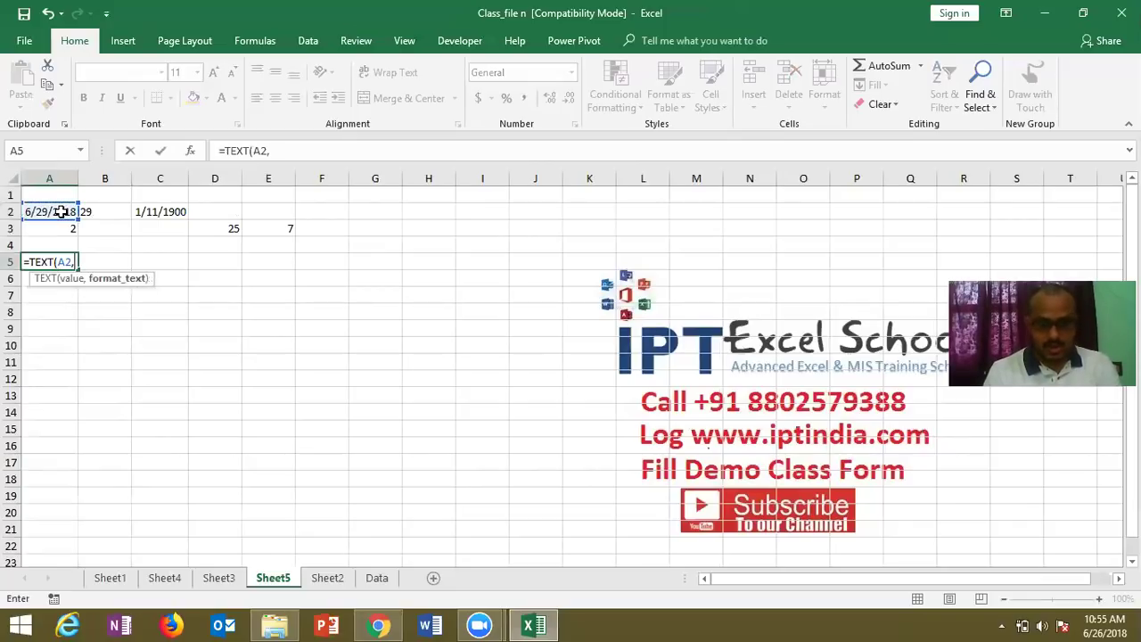
pyautogui.write('"HH')
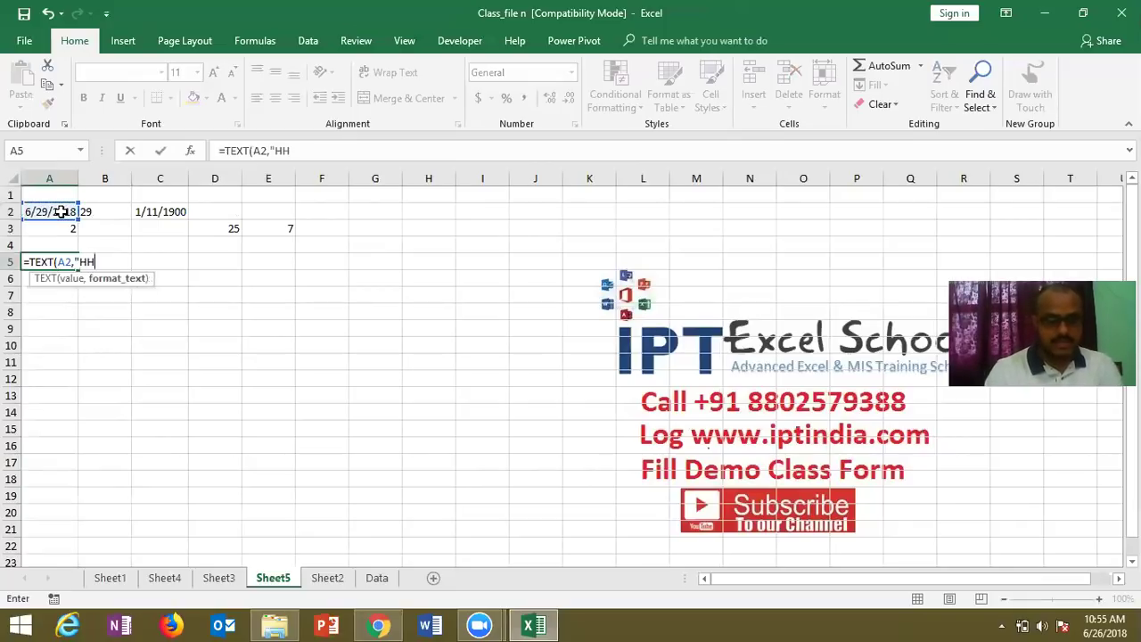
pyautogui.write(':MM')
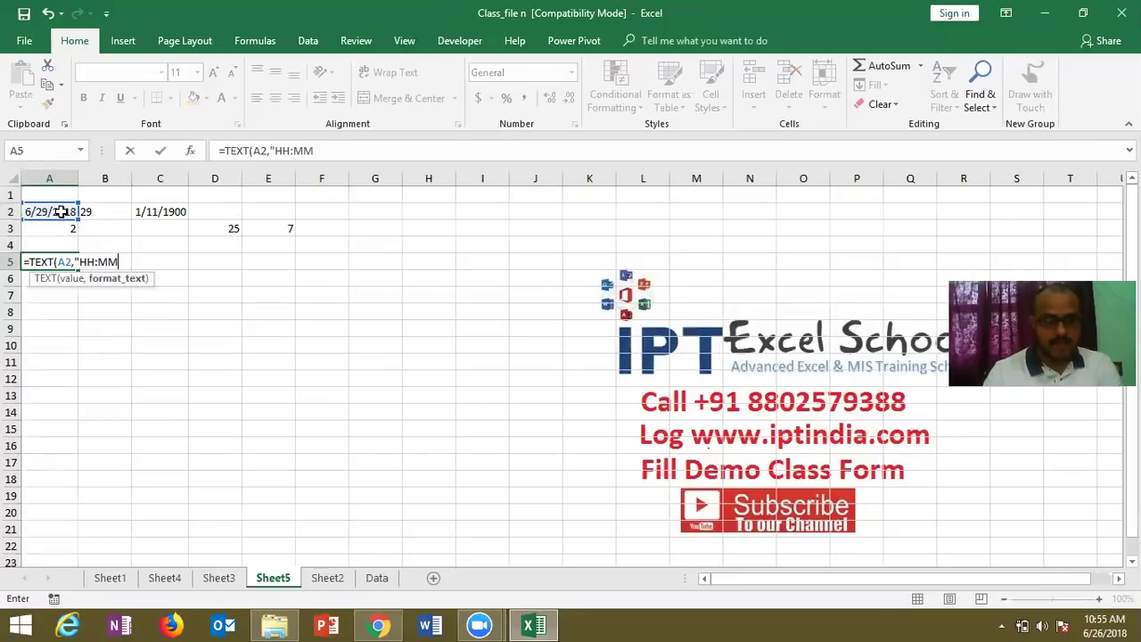
pyautogui.write(':SS')
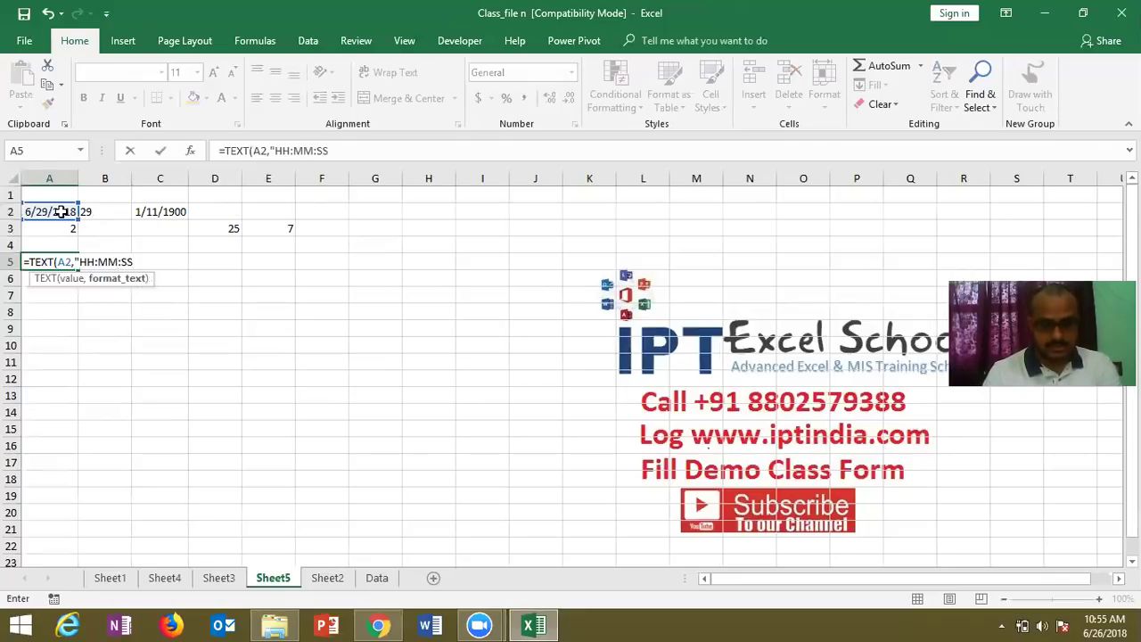
pyautogui.write('")')
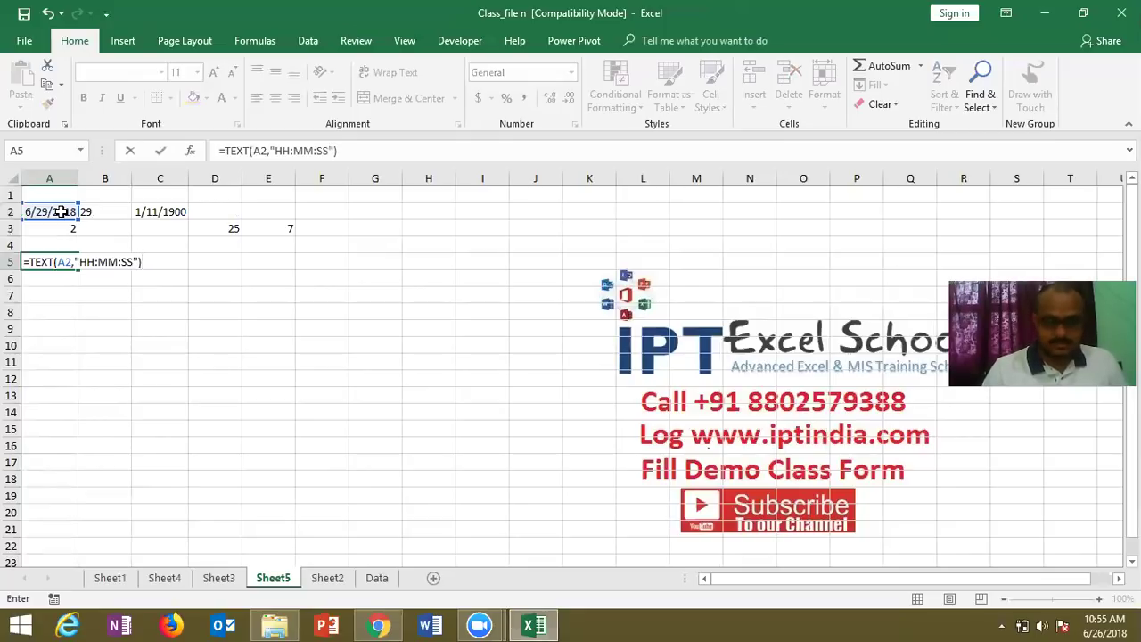
pyautogui.press('BackSpace')
pyautogui.press('BackSpace')
pyautogui.press('BackSpace')
pyautogui.press('BackSpace')
pyautogui.press('BackSpace')
pyautogui.press('BackSpace')
pyautogui.press('BackSpace')
pyautogui.press('BackSpace')
pyautogui.press('BackSpace')
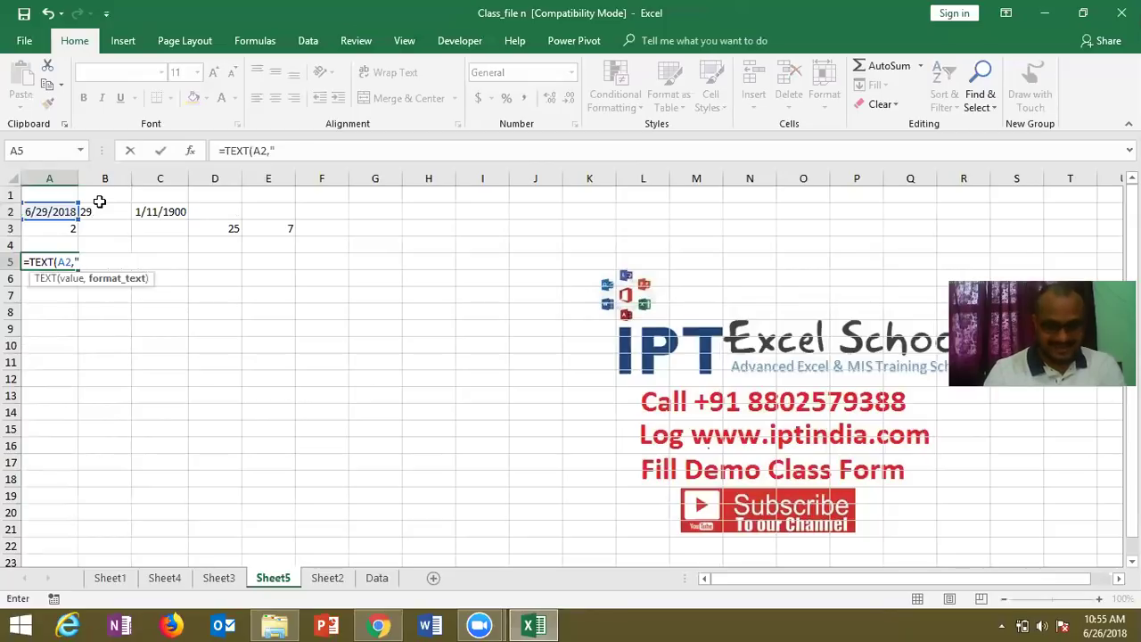
pyautogui.write('DD:MM:YYYY")')
pyautogui.press('Return')
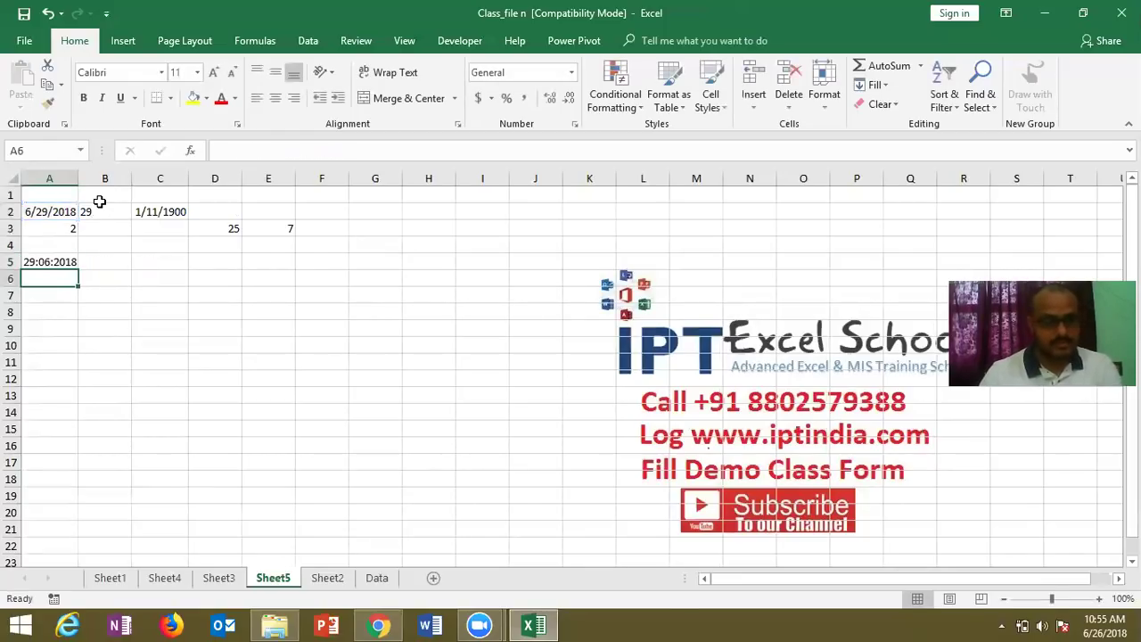
# Step: Remove the colons so A5's format reads "DDMMYYYY", showing 29062018
pyautogui.click(57, 258)
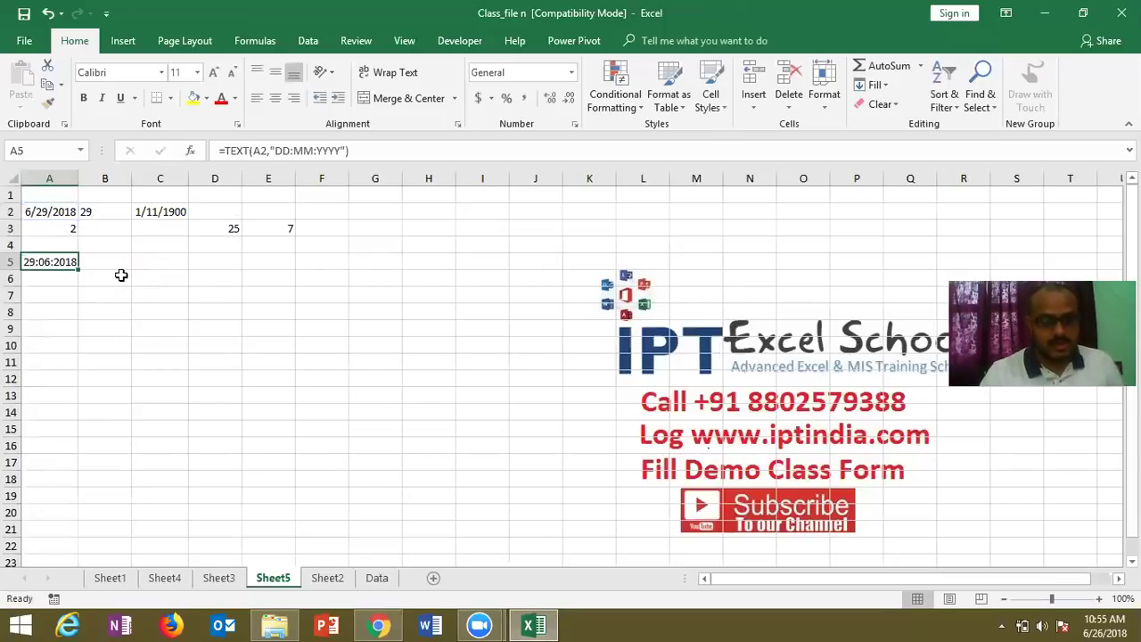
pyautogui.click(294, 154)
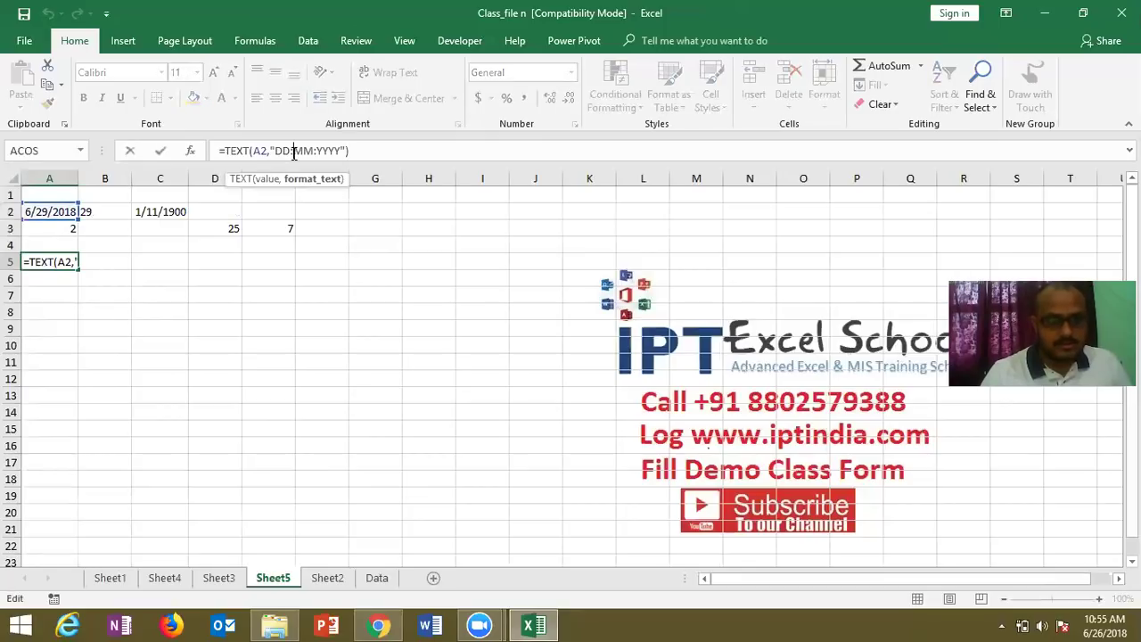
pyautogui.press('BackSpace')
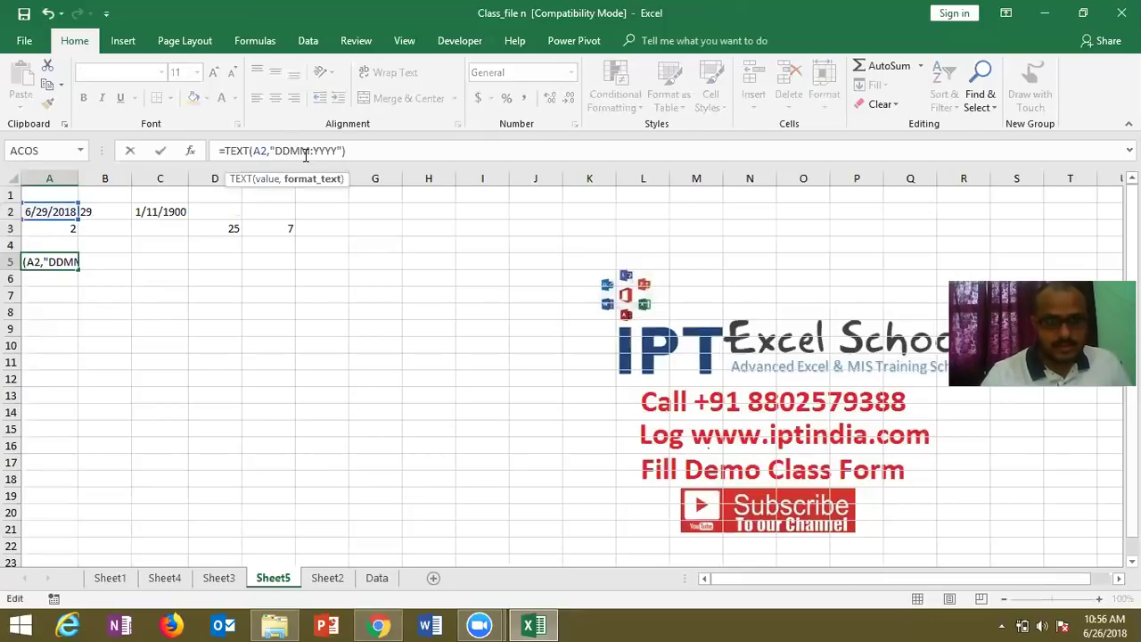
pyautogui.click(313, 151)
pyautogui.press('BackSpace')
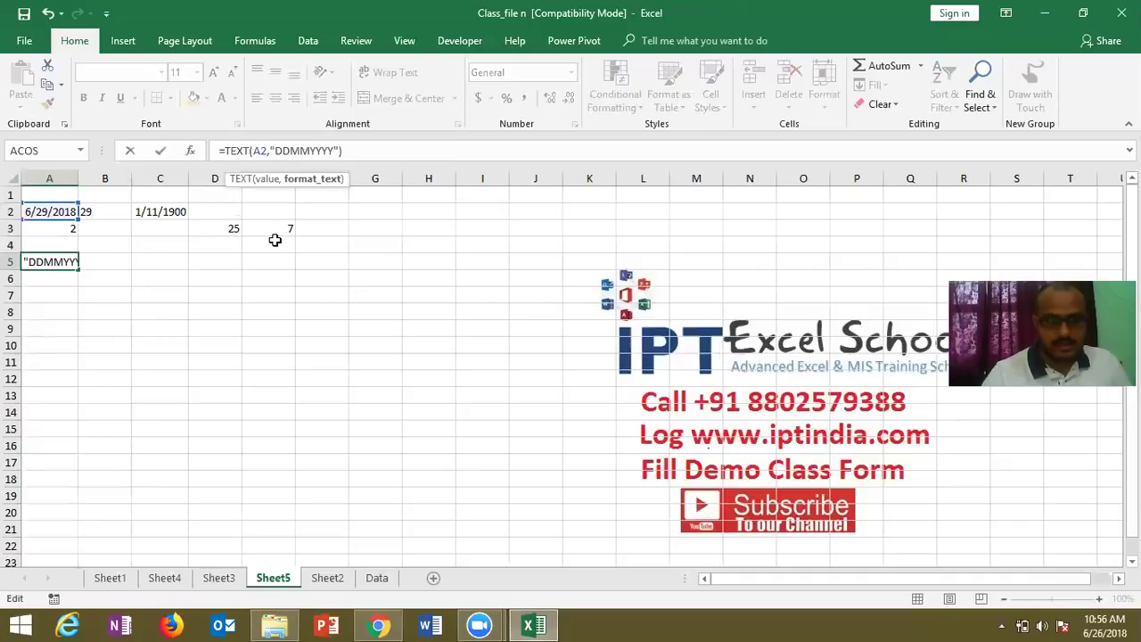
pyautogui.press('Return')
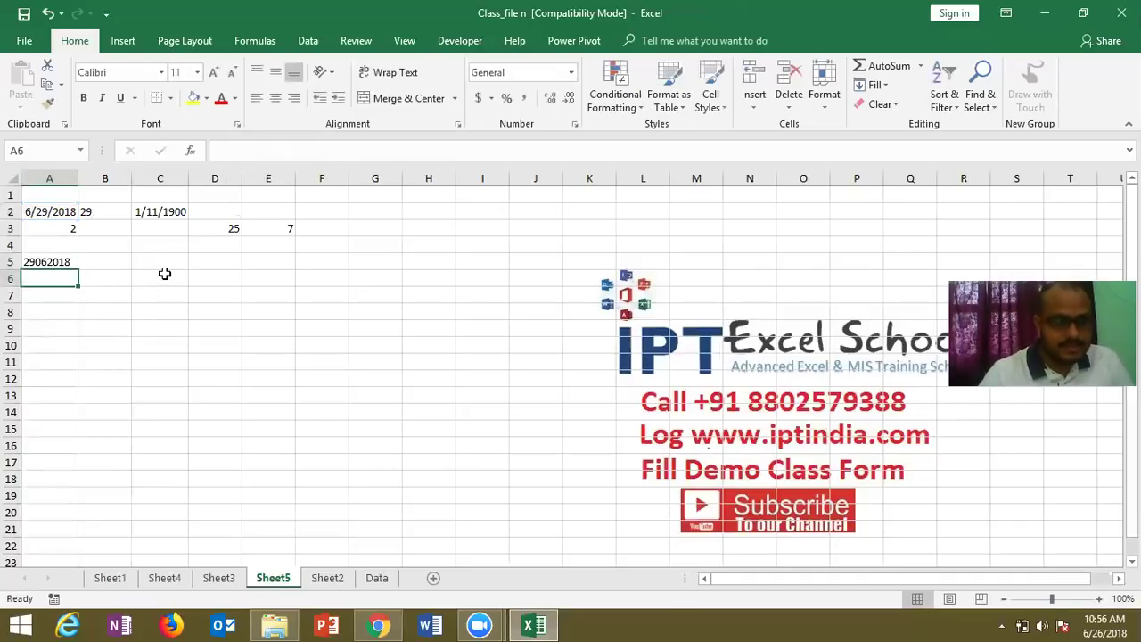
# Step: Enter =SUM(MID(A5,{1,2,3,4,5,6,7,8},1)*1) in B5, accepting Excel's correction, to get 28
pyautogui.moveTo(119, 261); pyautogui.dragTo(173, 210)
pyautogui.click(174, 211)
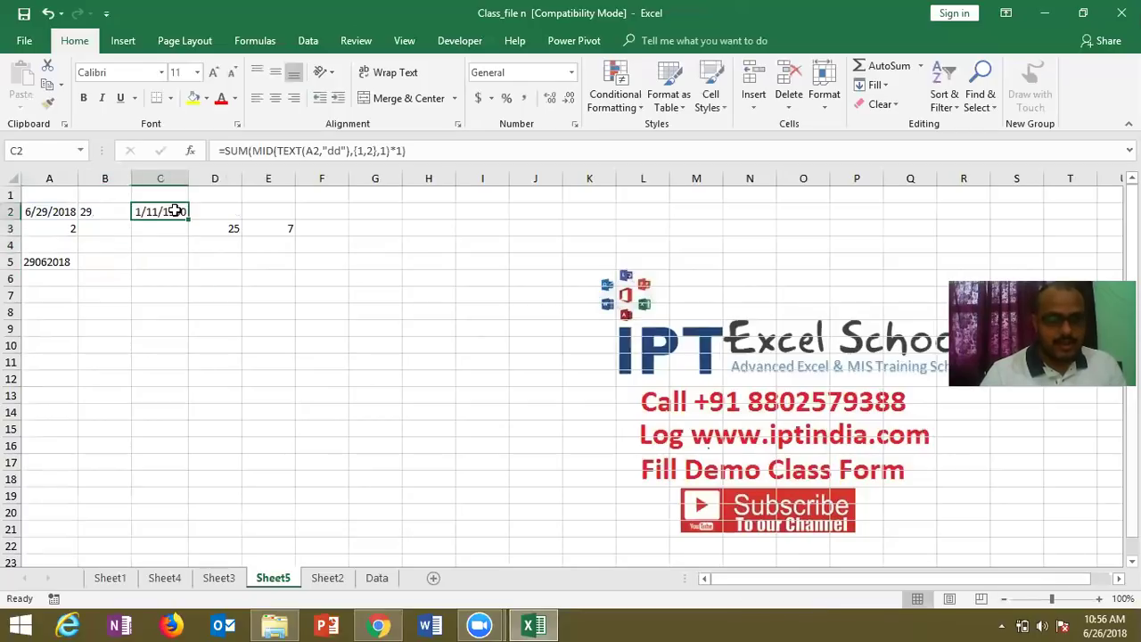
pyautogui.click(113, 258)
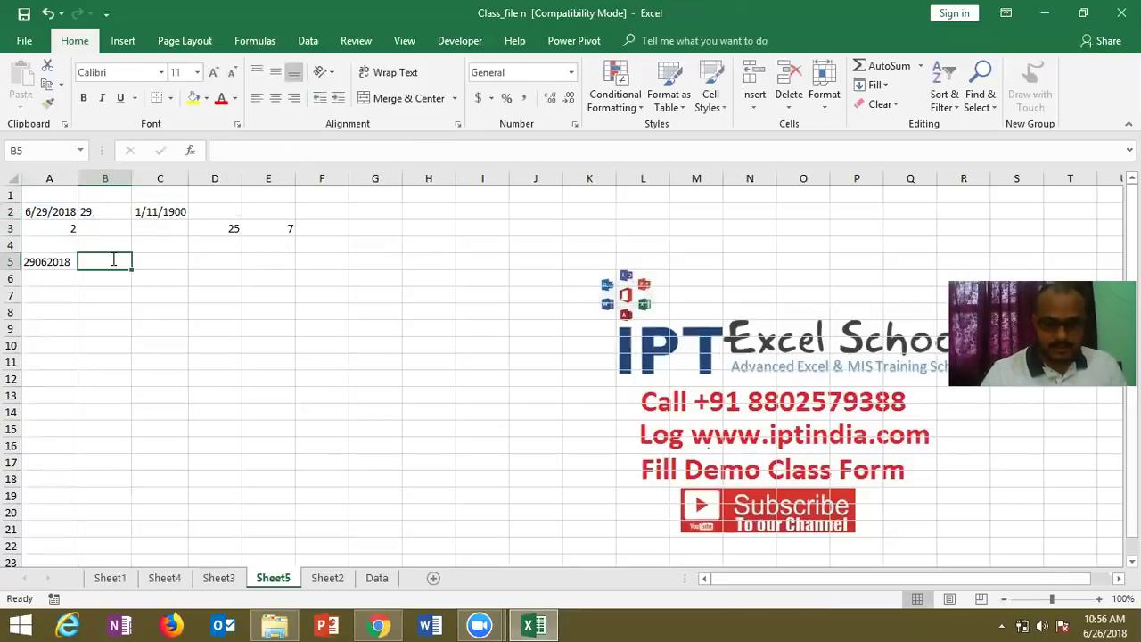
pyautogui.write('=mi')
pyautogui.press('BackSpace')
pyautogui.press('BackSpace')
pyautogui.write('sum')
pyautogui.press('Tab')
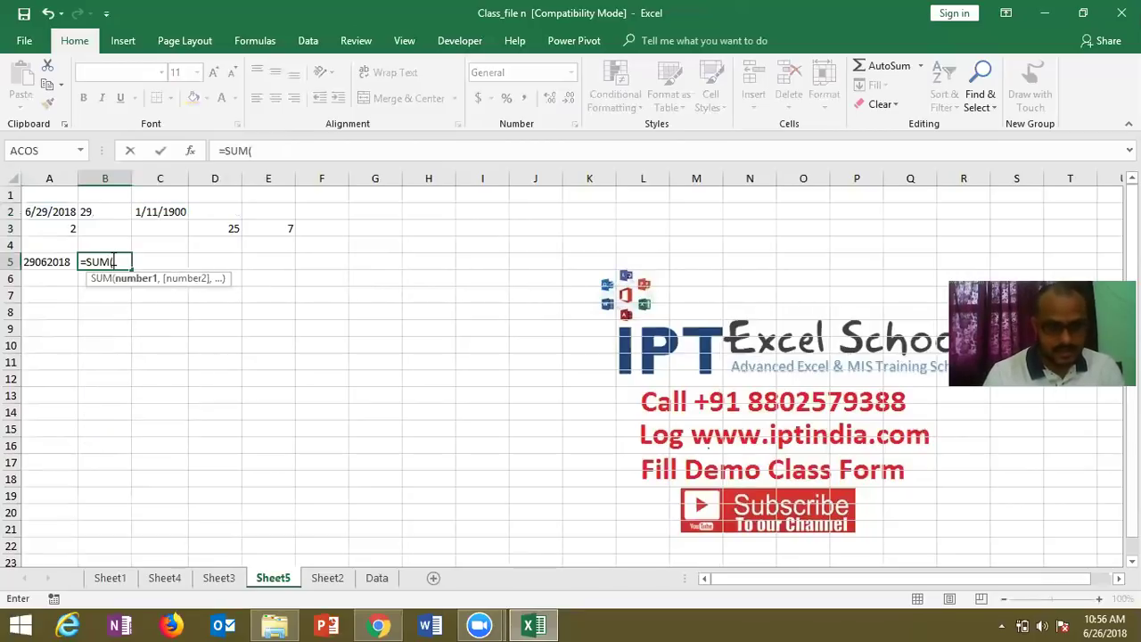
pyautogui.write('mi')
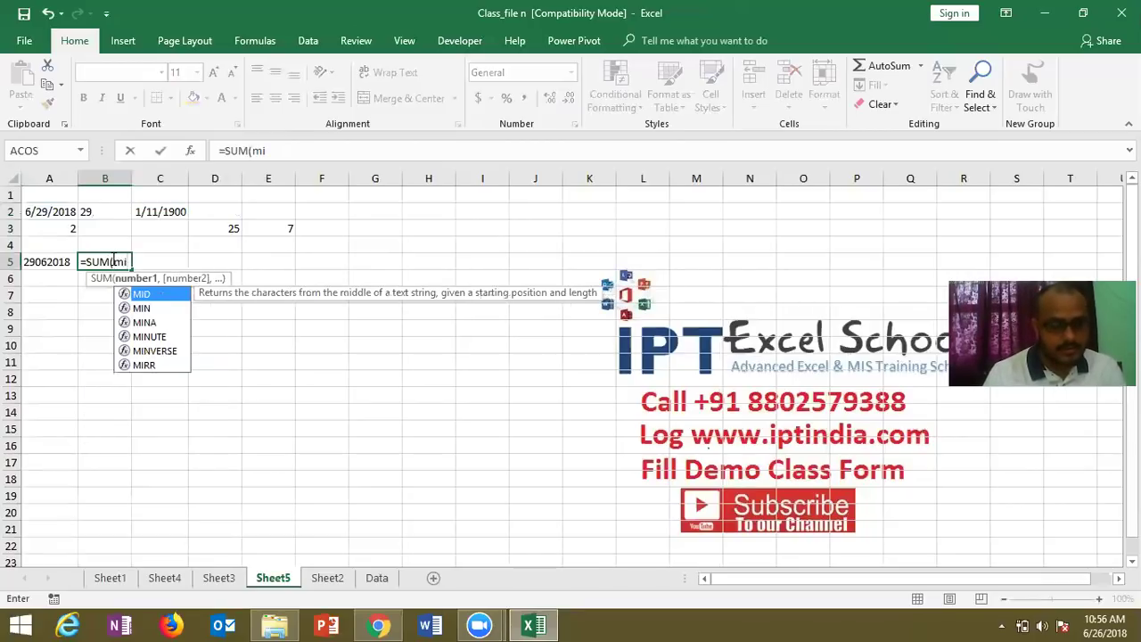
pyautogui.press('Tab')
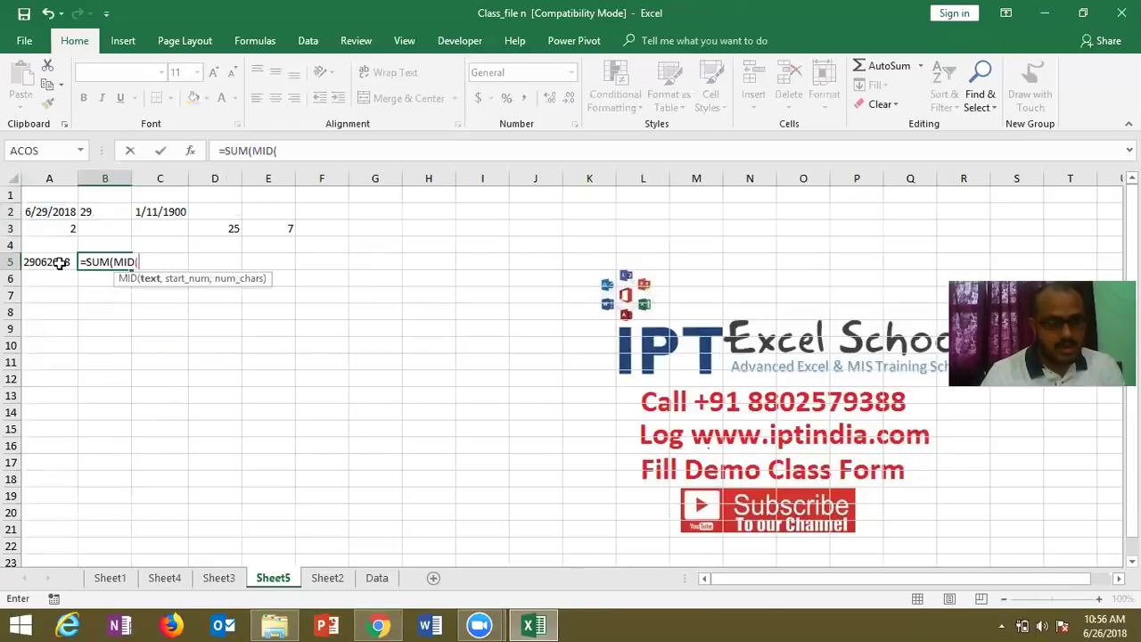
pyautogui.click(59, 262)
pyautogui.write(',')
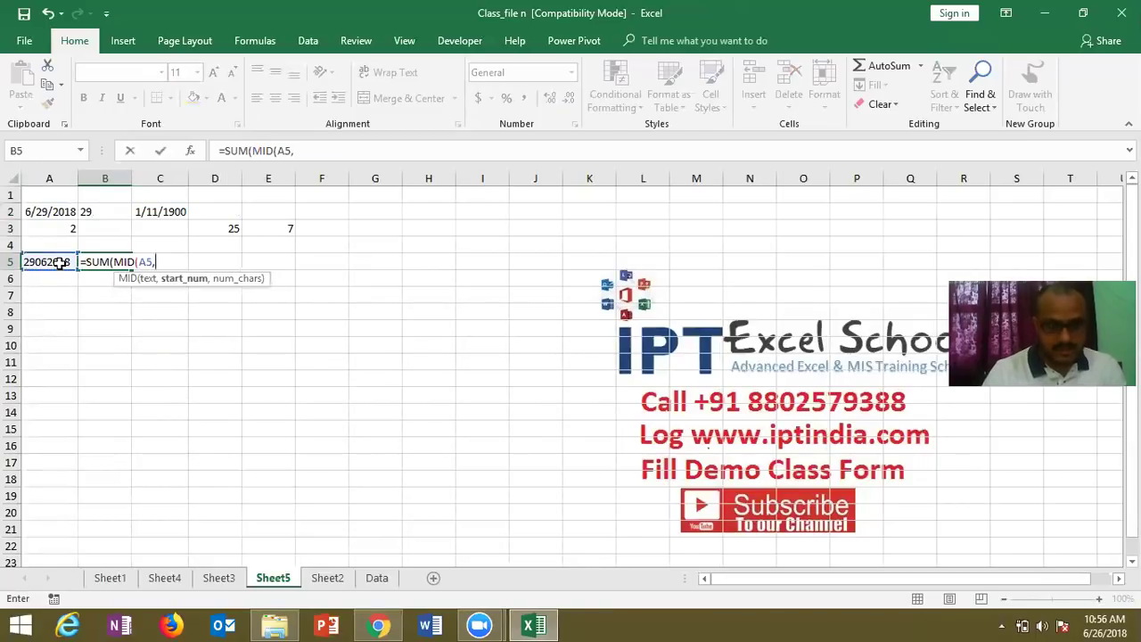
pyautogui.write('{')
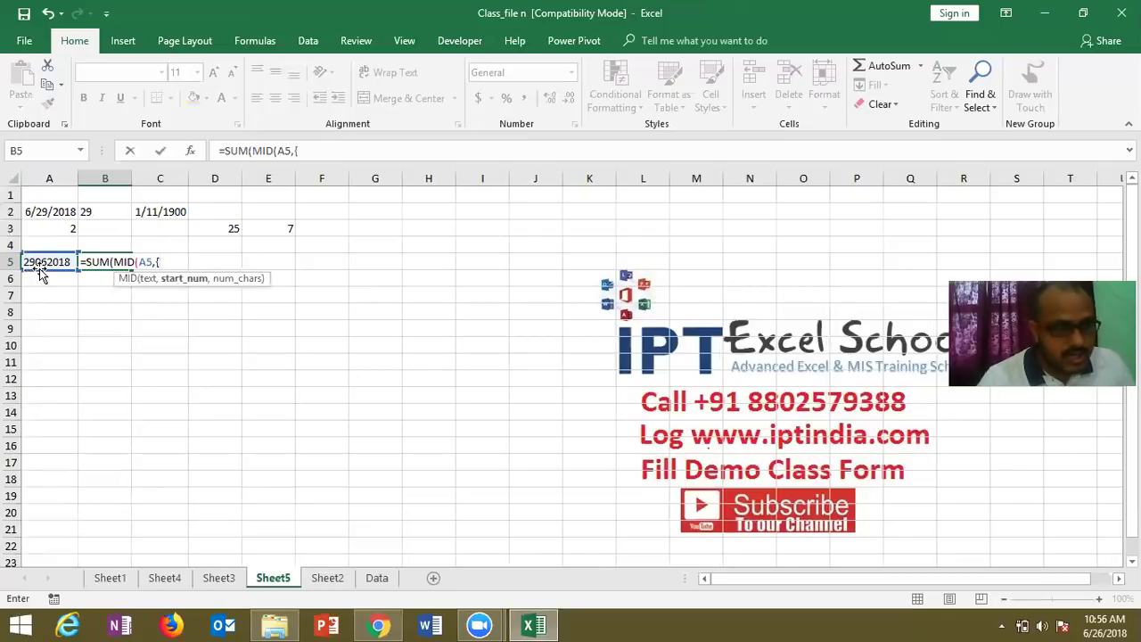
pyautogui.write('1')
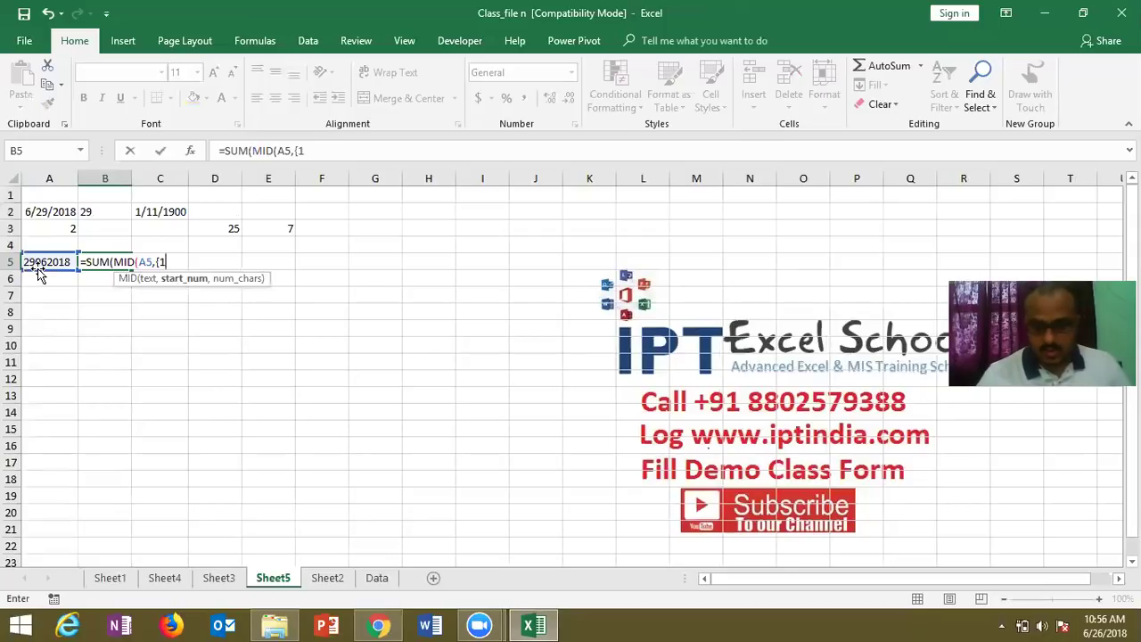
pyautogui.write(',2,3,4,5,6,7,8')
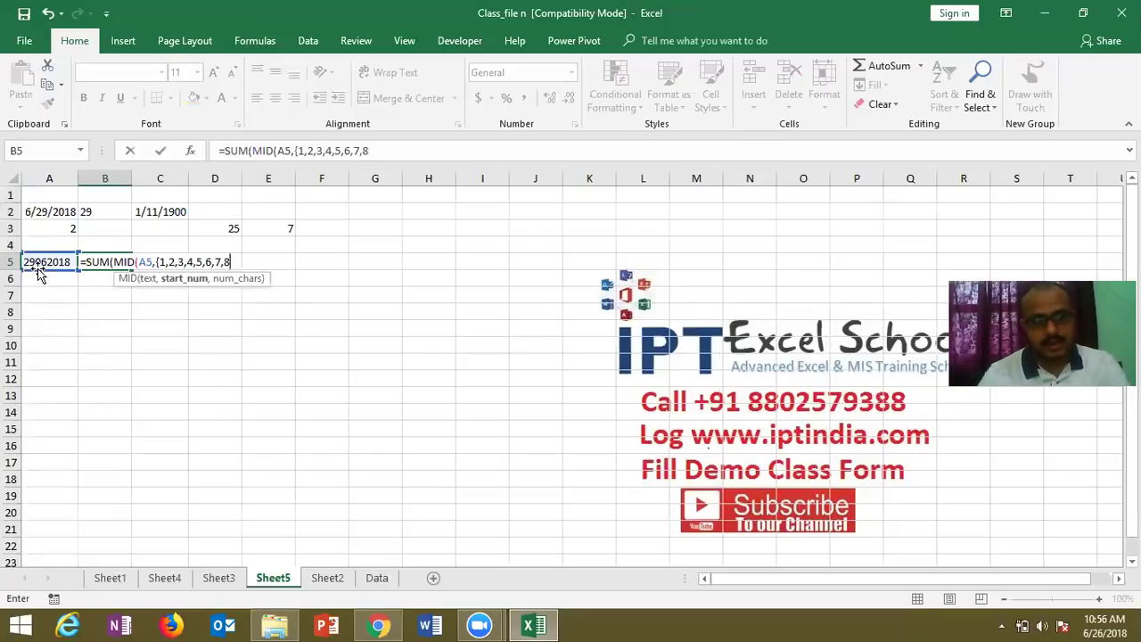
pyautogui.write('}')
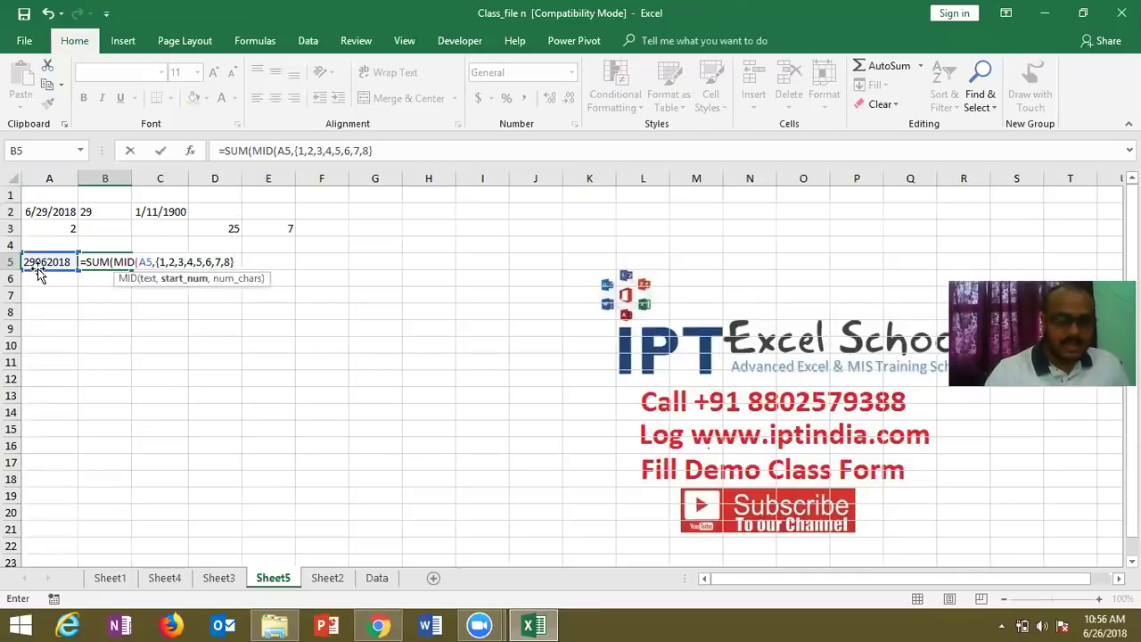
pyautogui.write(',')
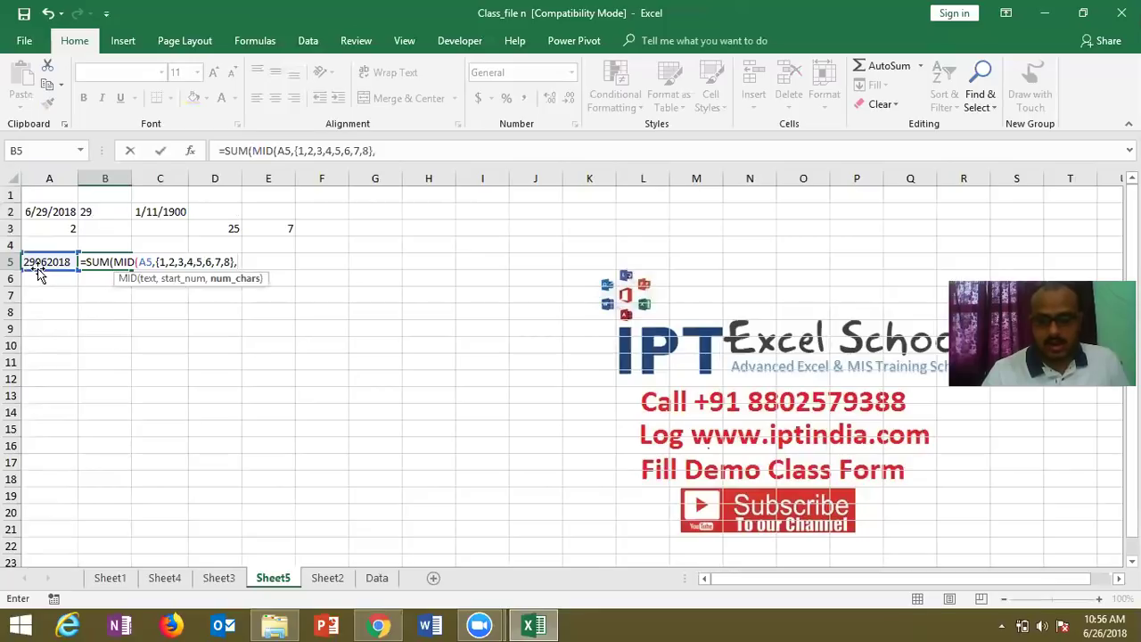
pyautogui.write('1')
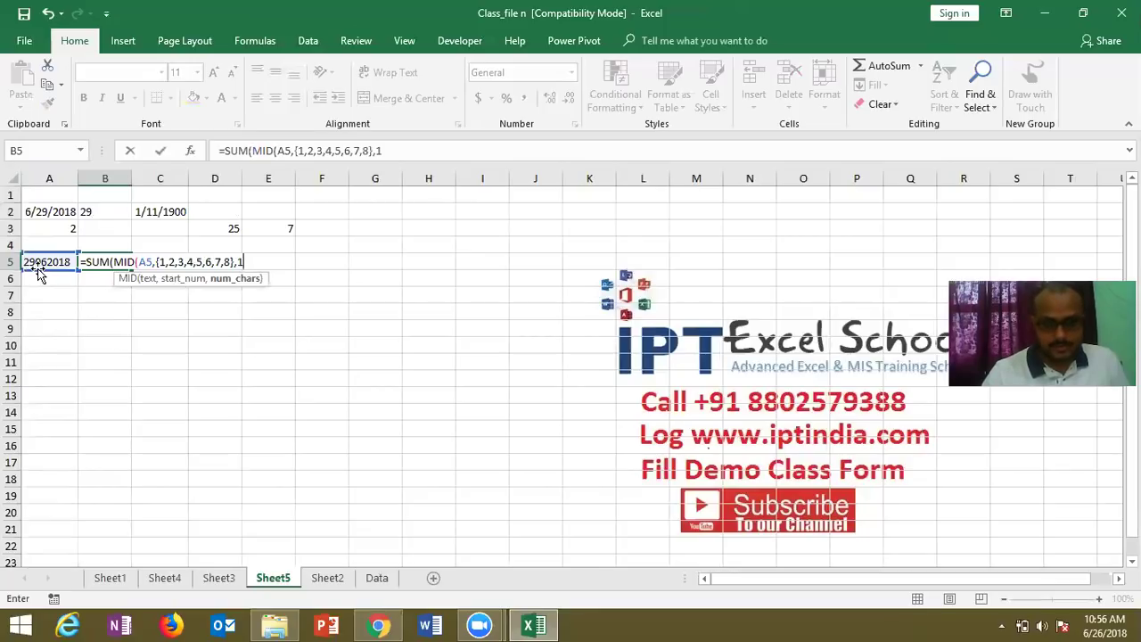
pyautogui.write(')*1')
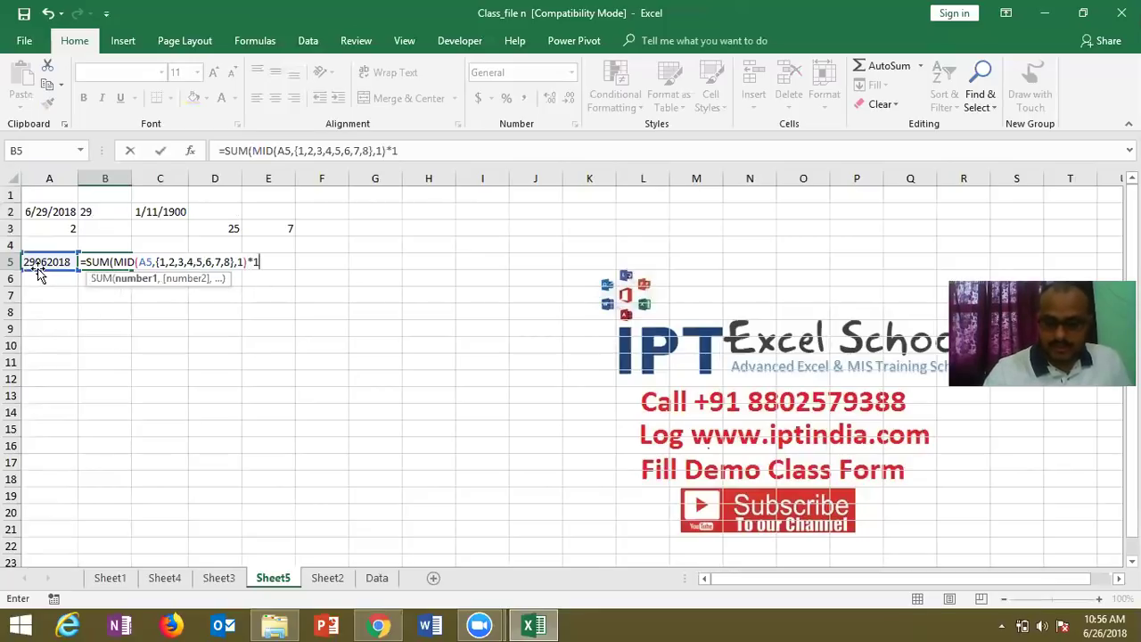
pyautogui.press('Return')
pyautogui.press('Return')
# Step: Review B5's formula, leaving the neighbouring C5 empty
pyautogui.press('Up')
pyautogui.press('Right')
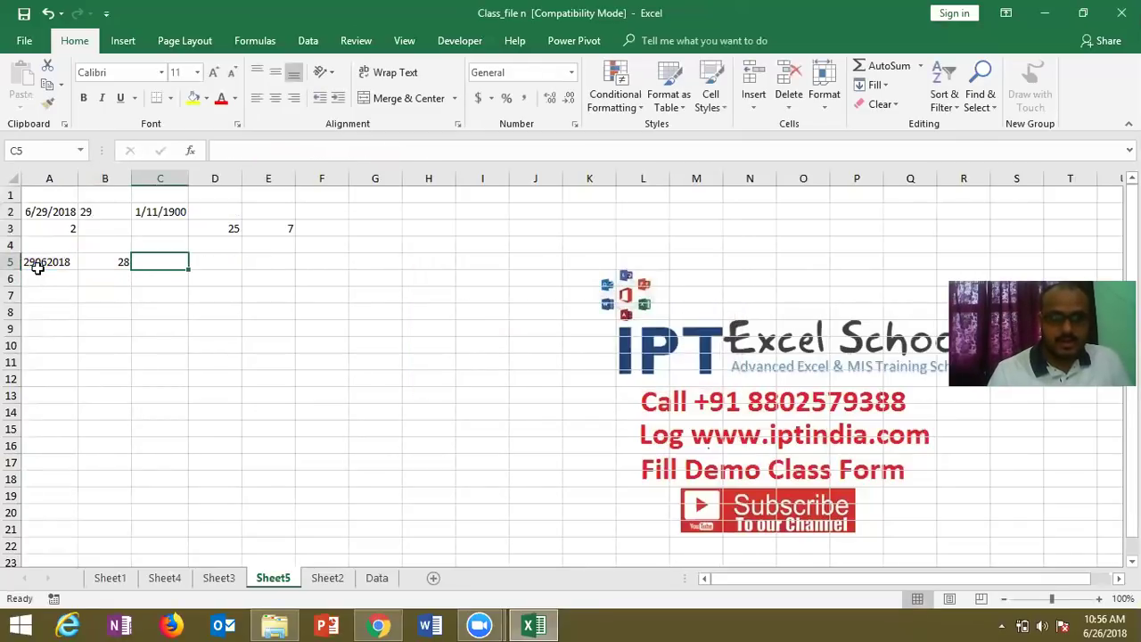
pyautogui.write('=')
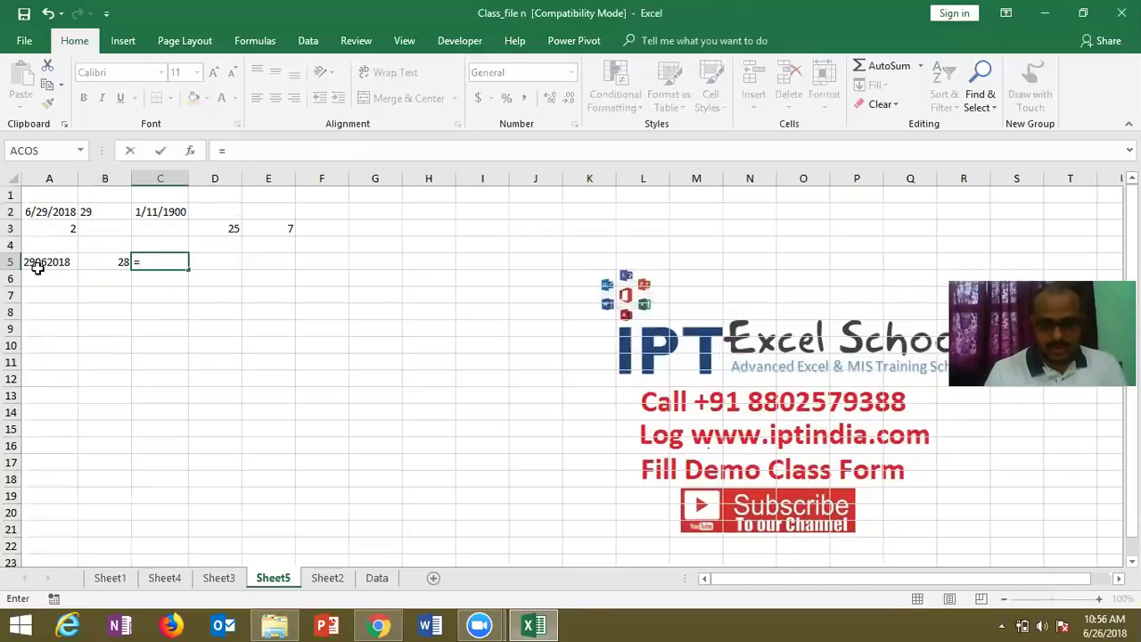
pyautogui.press('BackSpace')
pyautogui.press('Return')
pyautogui.press('Up')
pyautogui.press('Left')
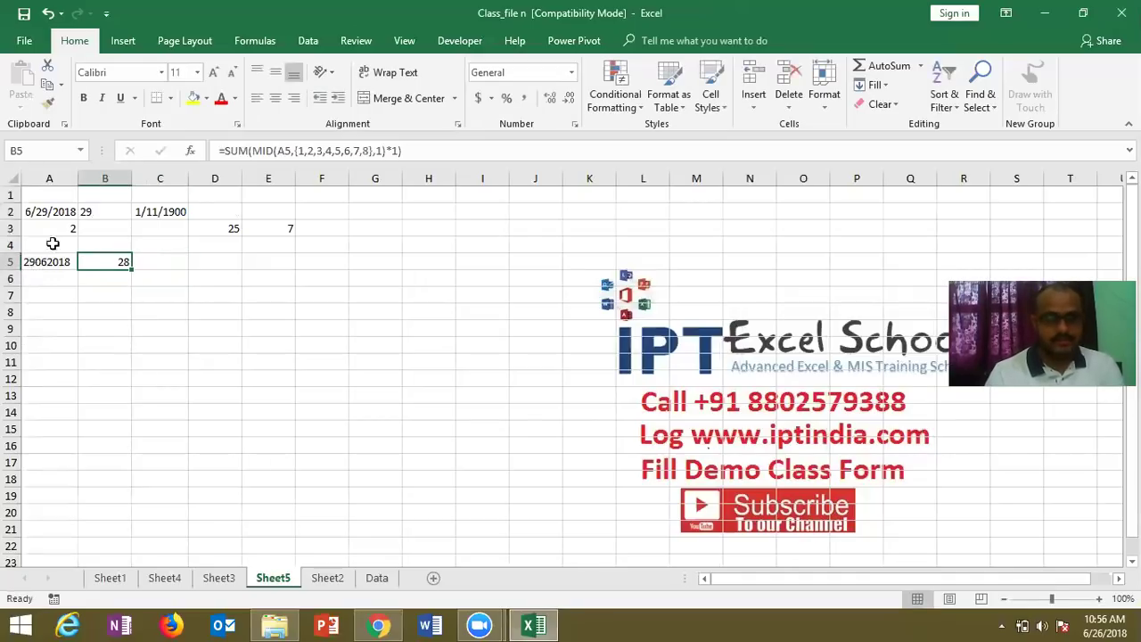
# Step: Wrap B5's formula in SUM(MID(…,{1,2},1)*1) as an array formula, reducing 28 to 10
pyautogui.click(223, 150)
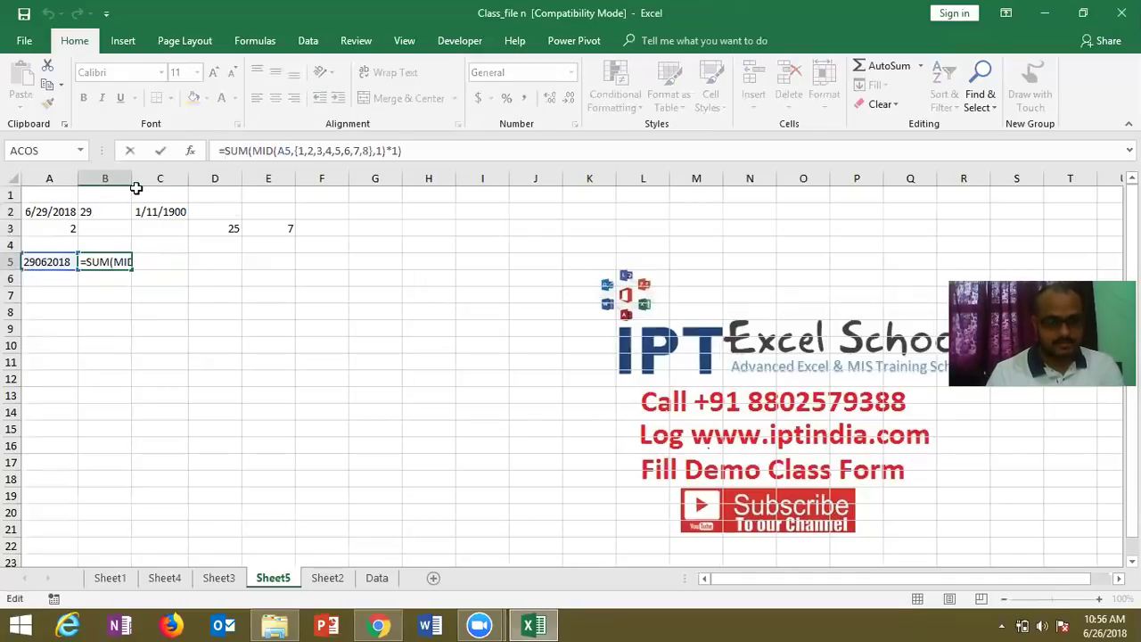
pyautogui.write('SUM(MID(')
pyautogui.click(475, 151)
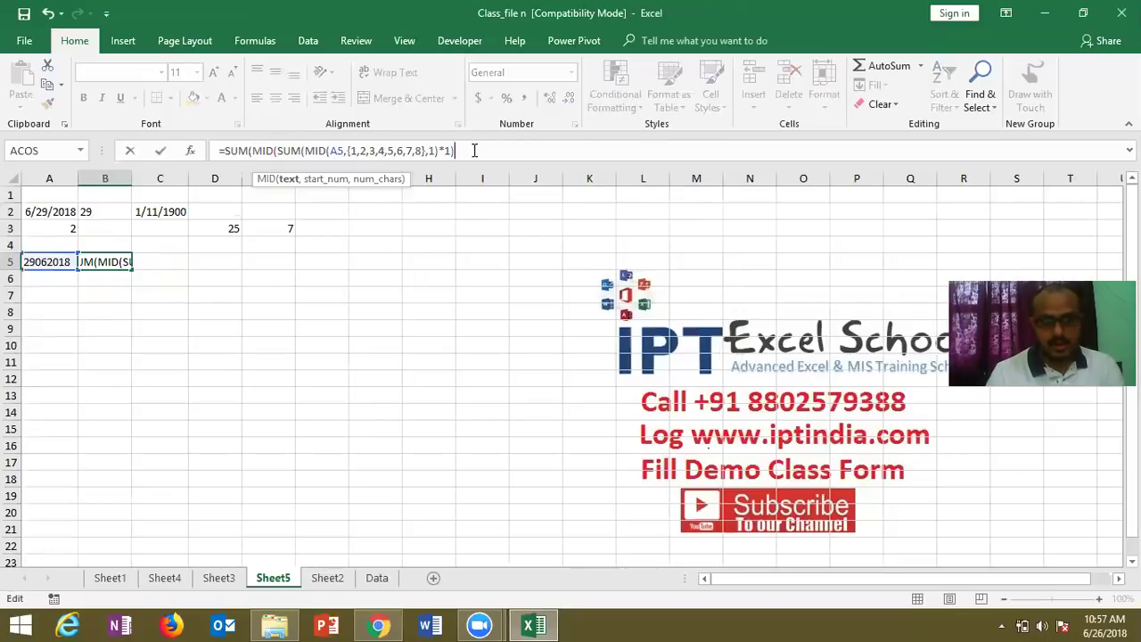
pyautogui.write('M')
pyautogui.press('BackSpace')
pyautogui.write(',')
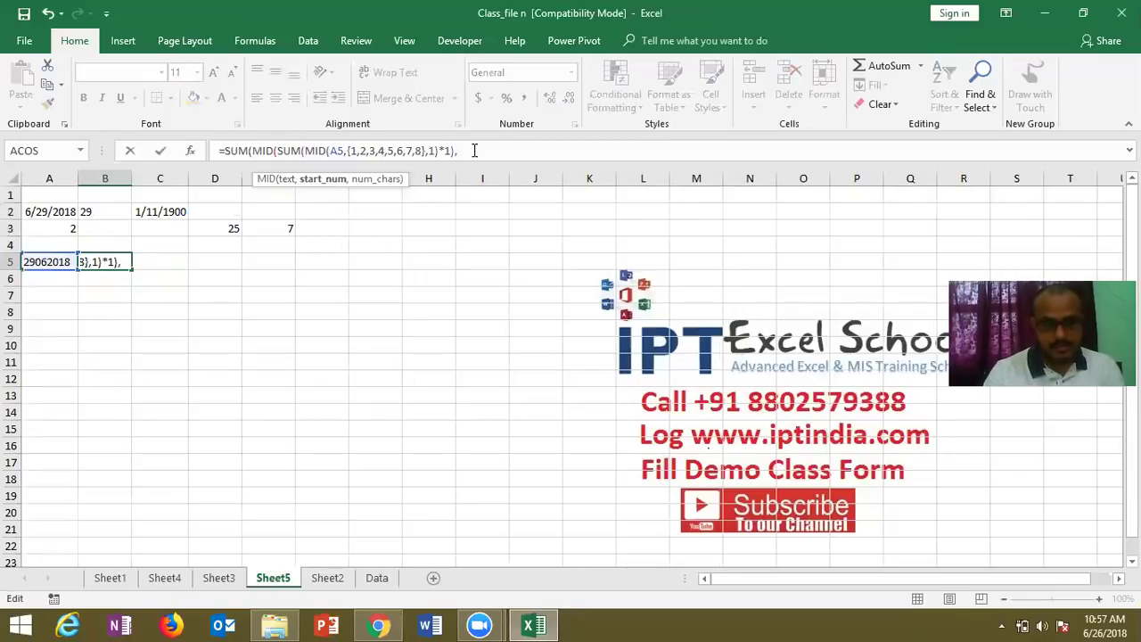
pyautogui.write('{1,2')
pyautogui.write('),')
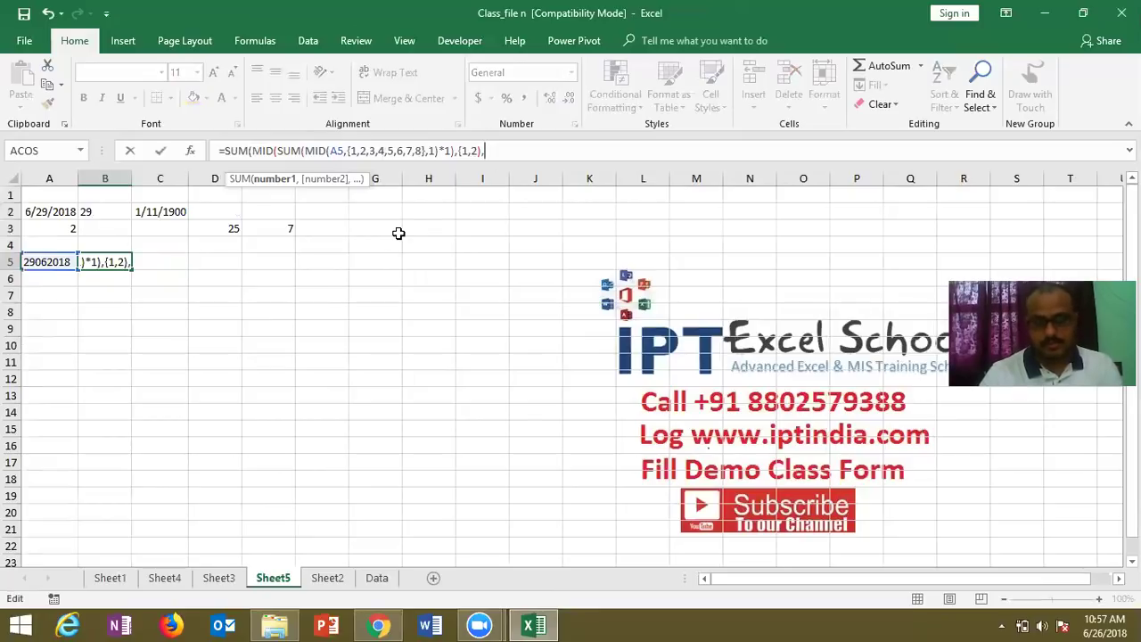
pyautogui.press('BackSpace')
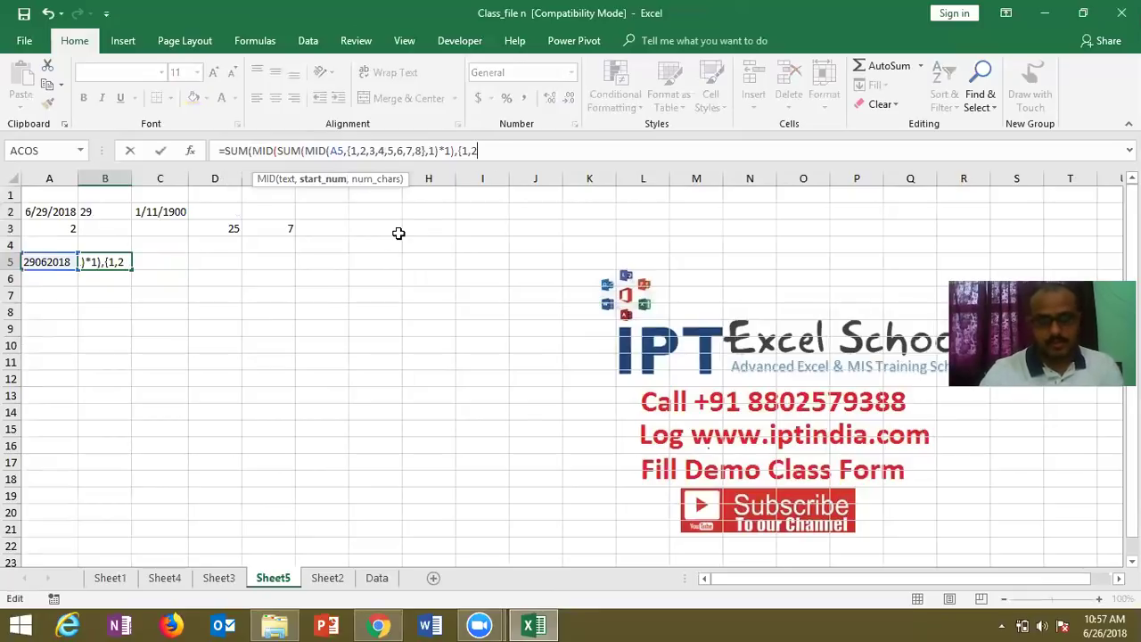
pyautogui.write('},1)*1')
pyautogui.press('Return')
pyautogui.press('Return')
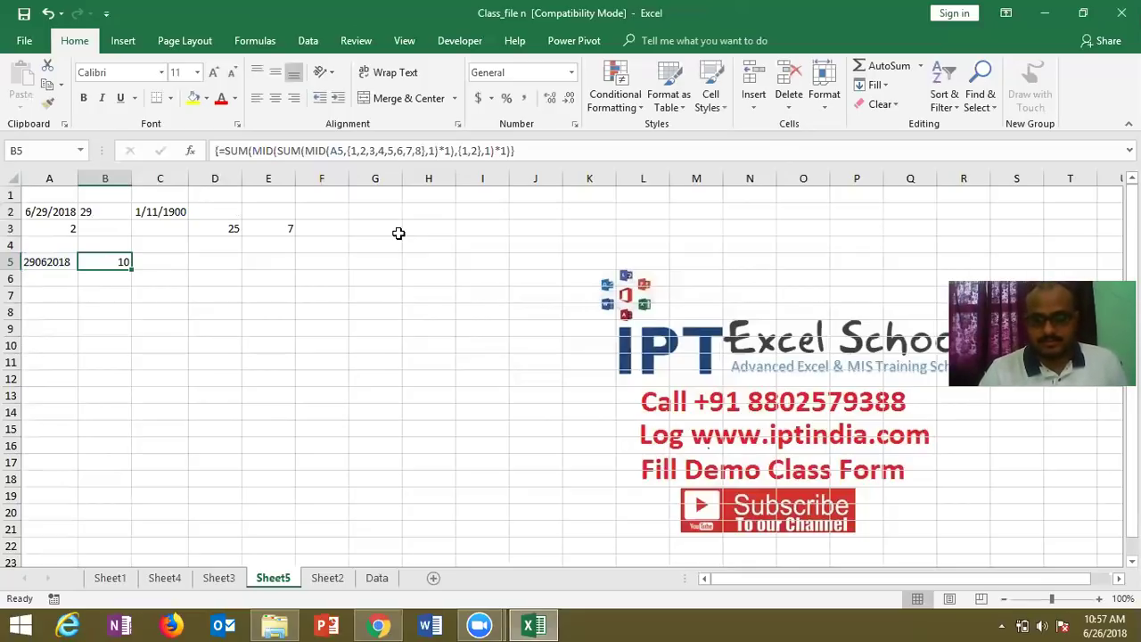
pyautogui.hotkey('alt', 'Tab')
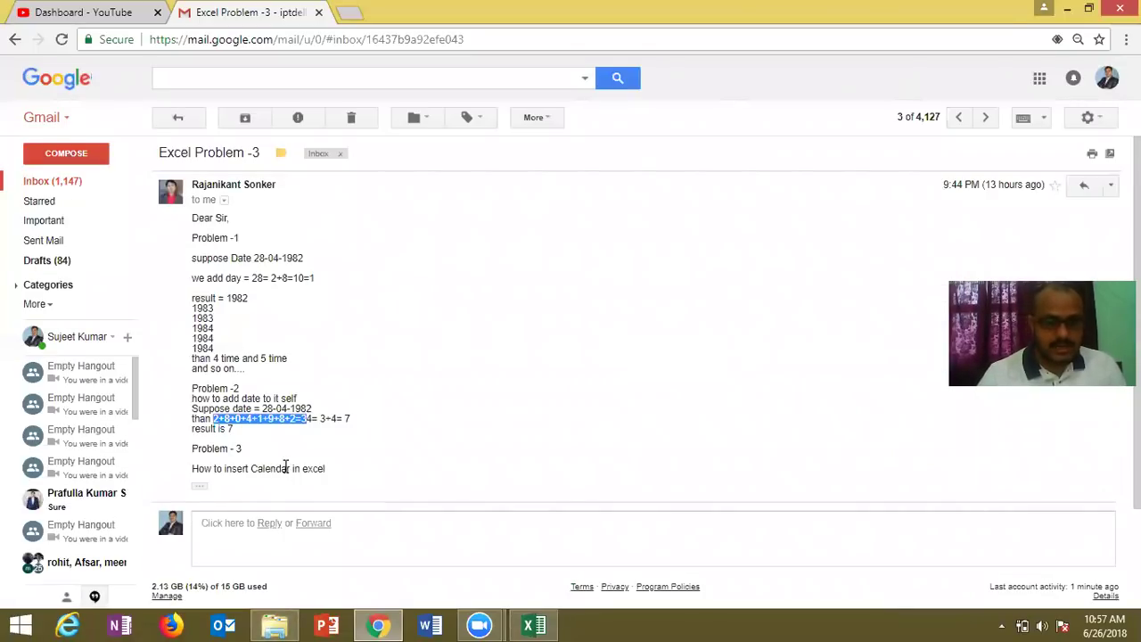
pyautogui.click(285, 468)
pyautogui.tripleClick(285, 468)
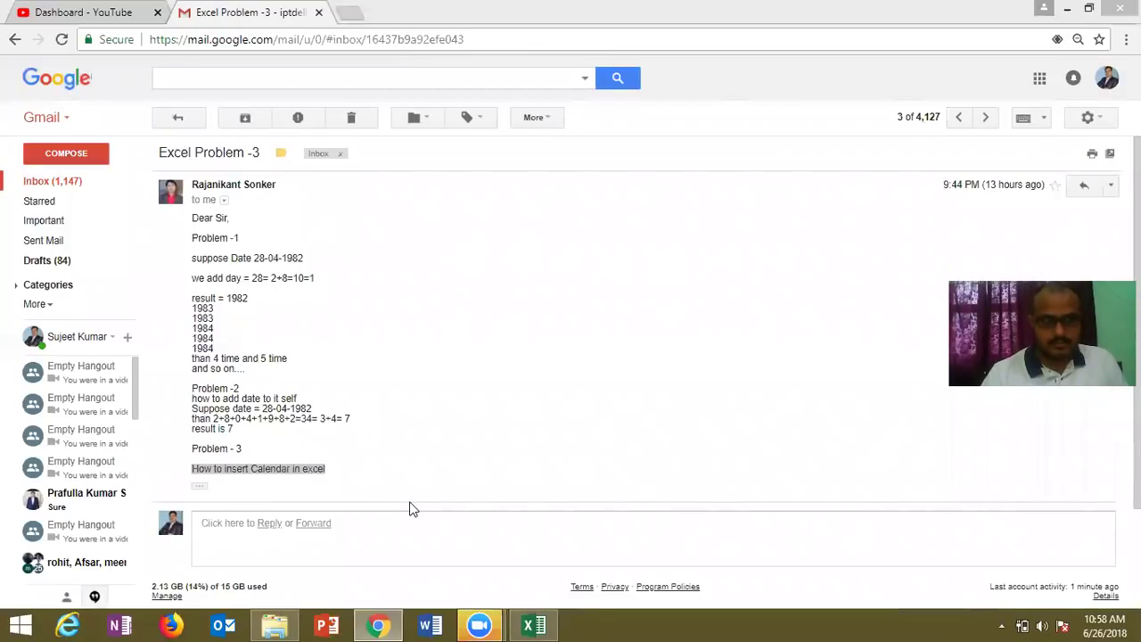
pyautogui.click(351, 305)
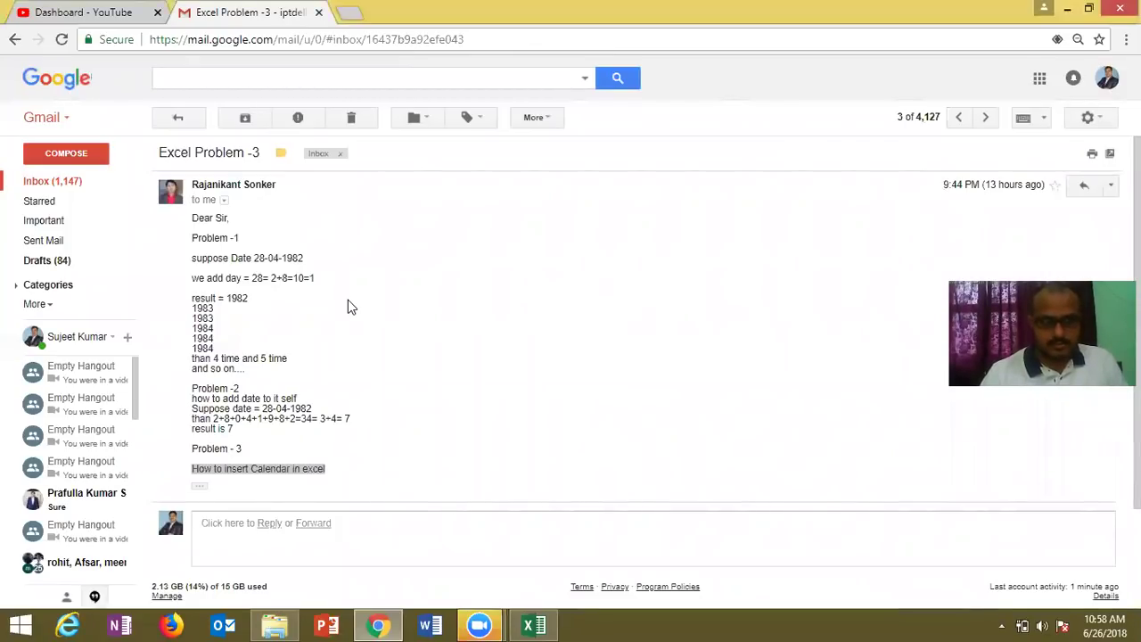
pyautogui.doubleClick(254, 468)
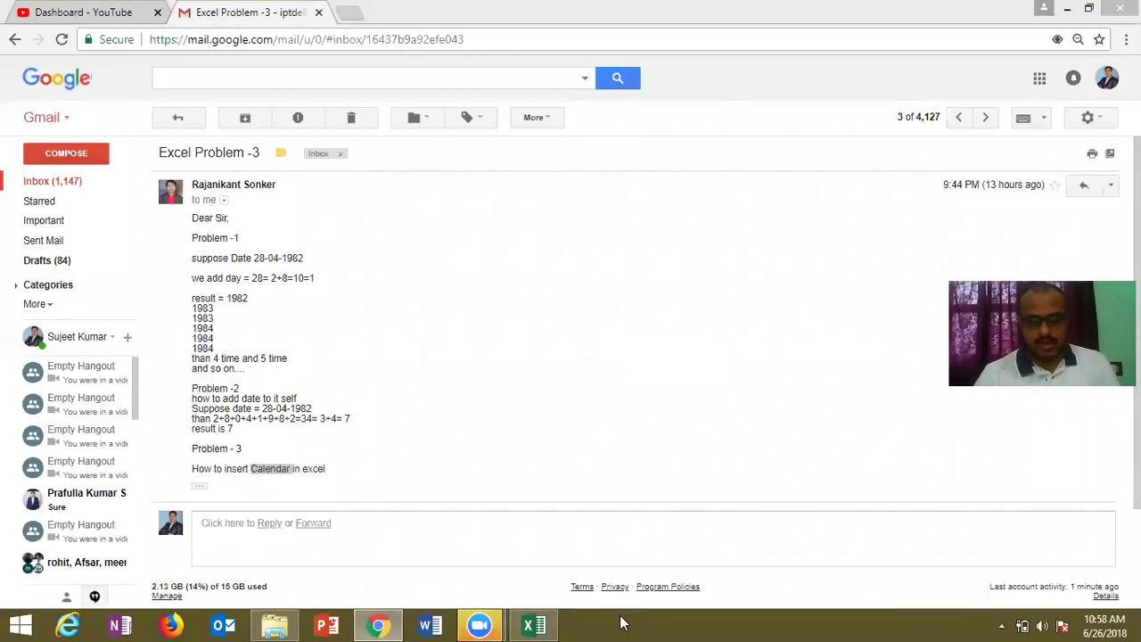
pyautogui.click(553, 621)
# Step: Insert a Calendar Control 12.0 from Developer's More Controls and position it over H2:K10
pyautogui.click(479, 294)
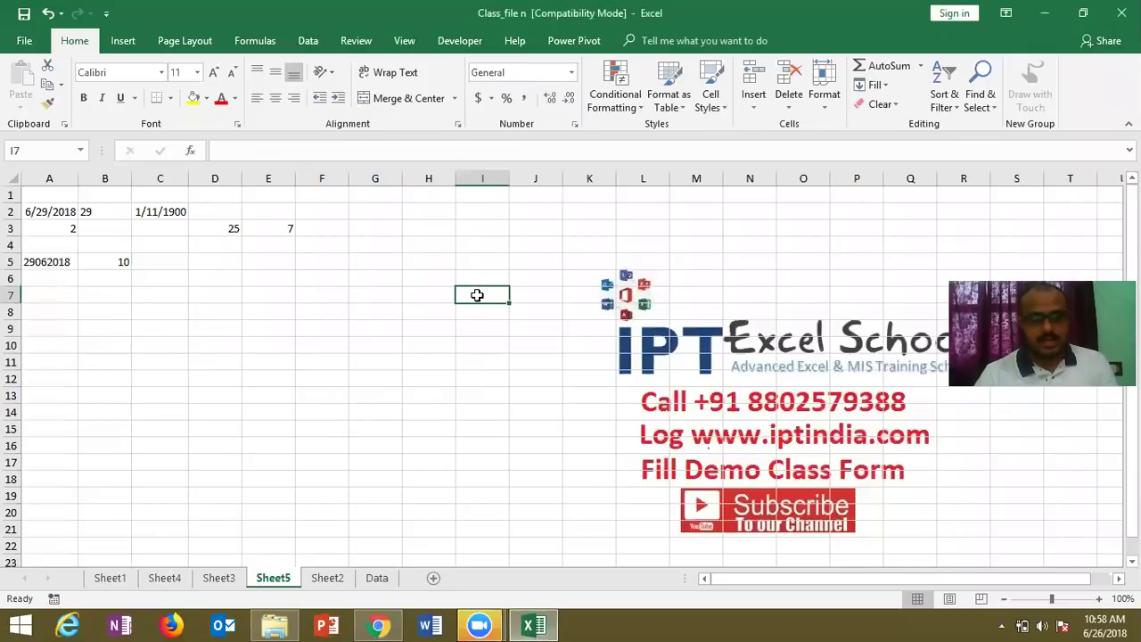
pyautogui.click(459, 40)
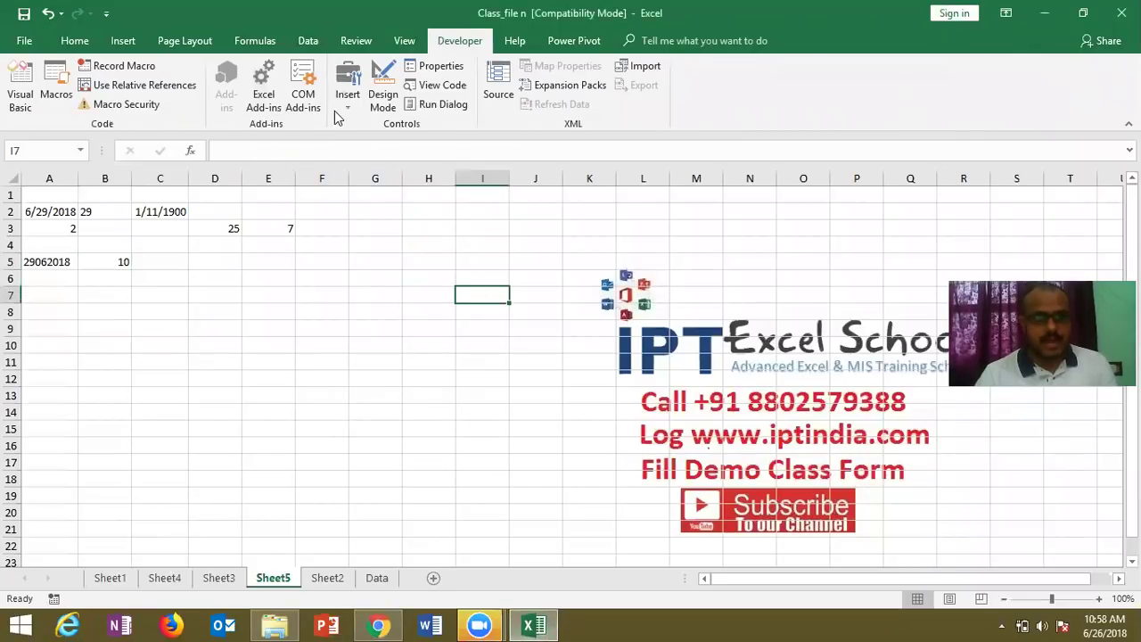
pyautogui.click(343, 110)
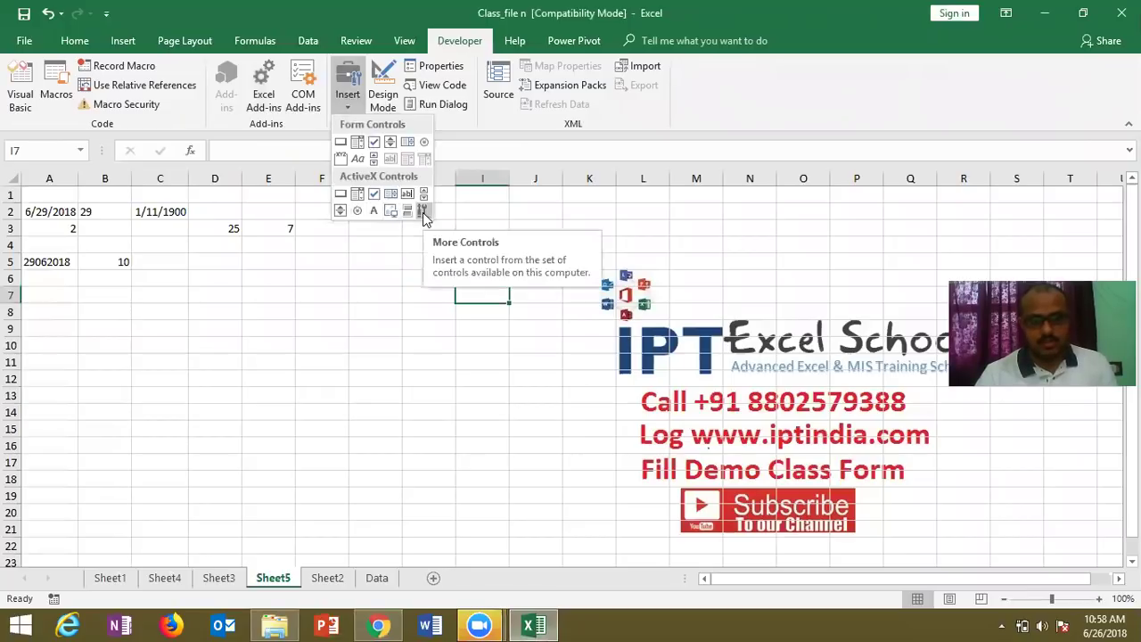
pyautogui.click(423, 212)
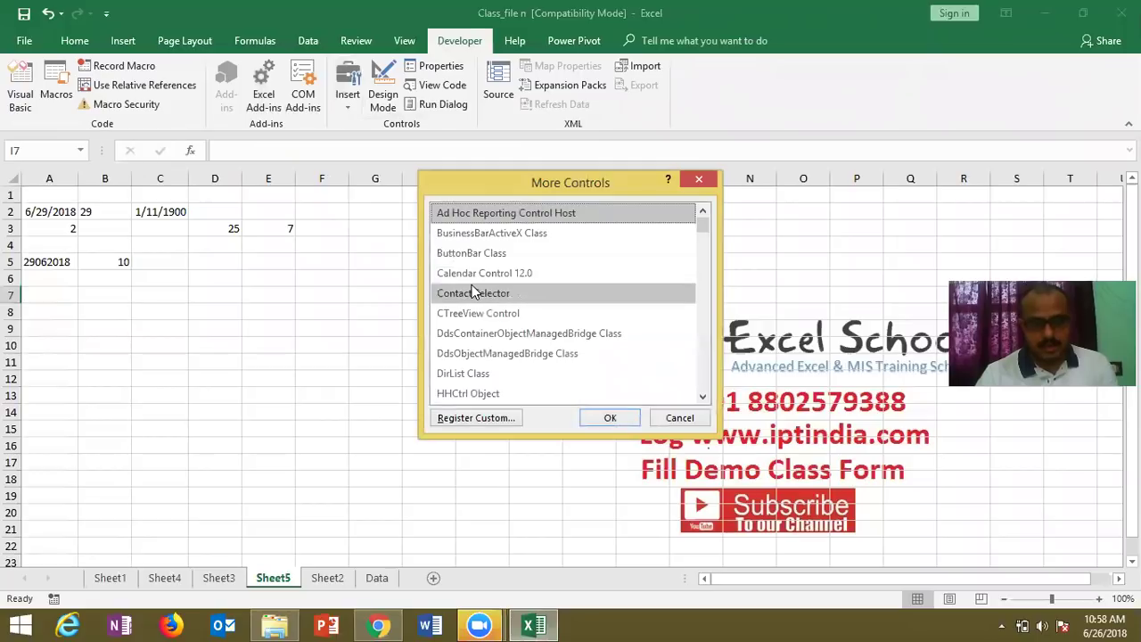
pyautogui.click(474, 273)
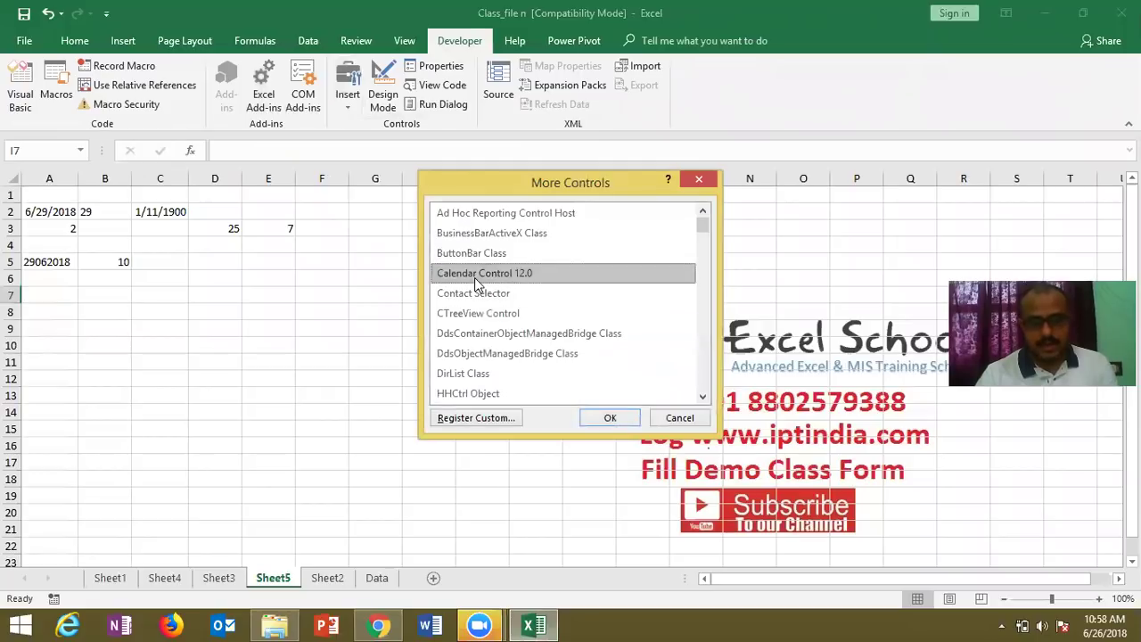
pyautogui.click(610, 418)
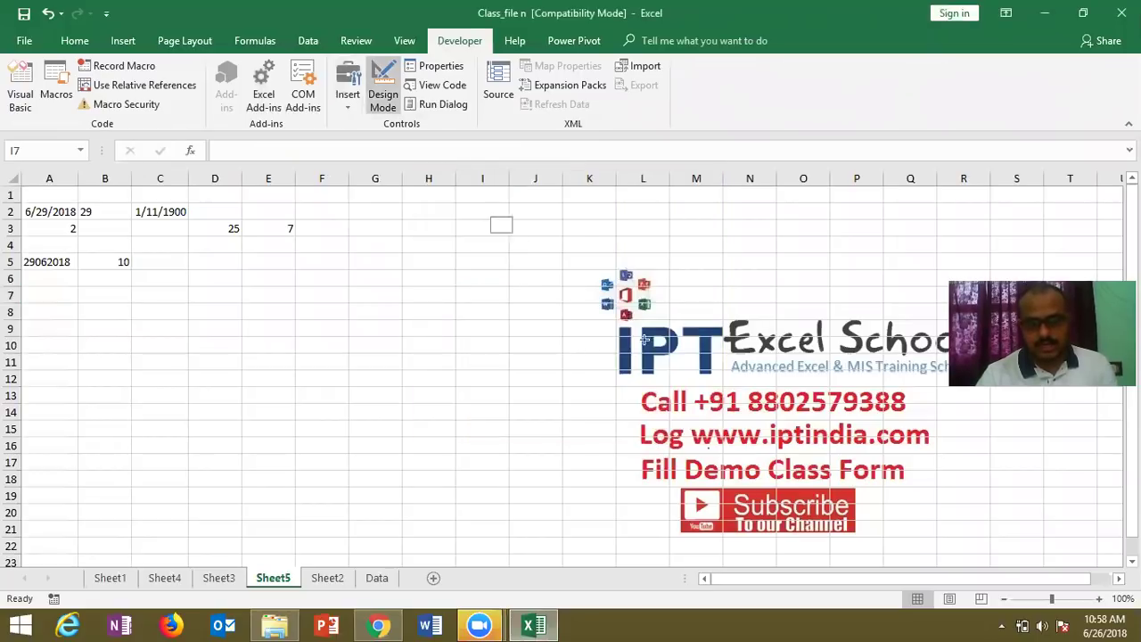
pyautogui.moveTo(489, 215); pyautogui.dragTo(704, 390)
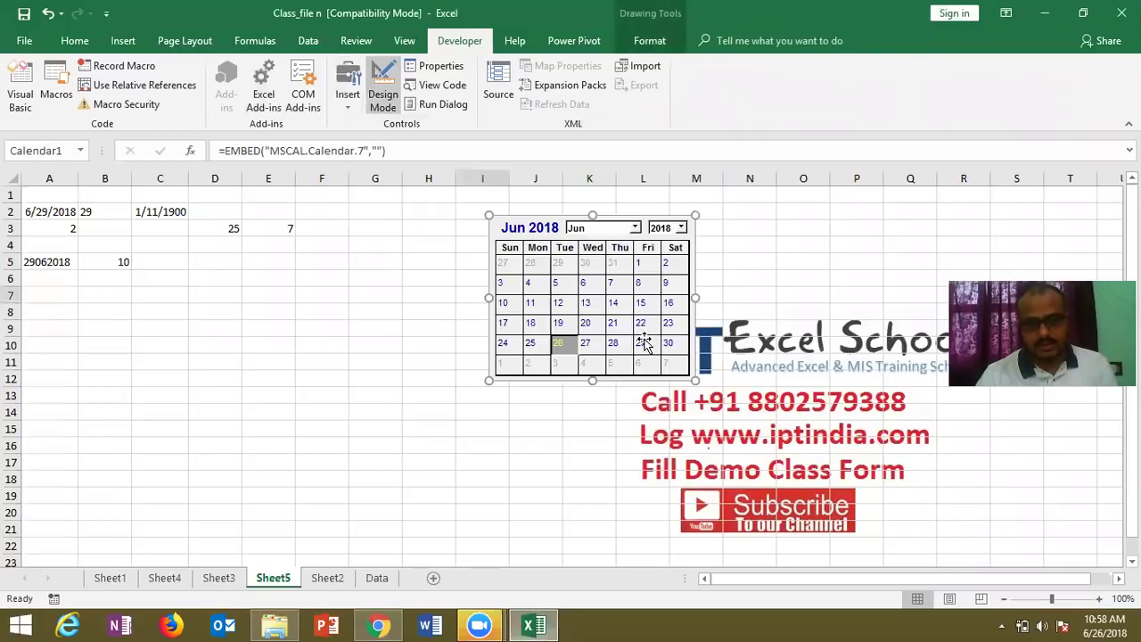
pyautogui.moveTo(608, 306); pyautogui.dragTo(517, 292)
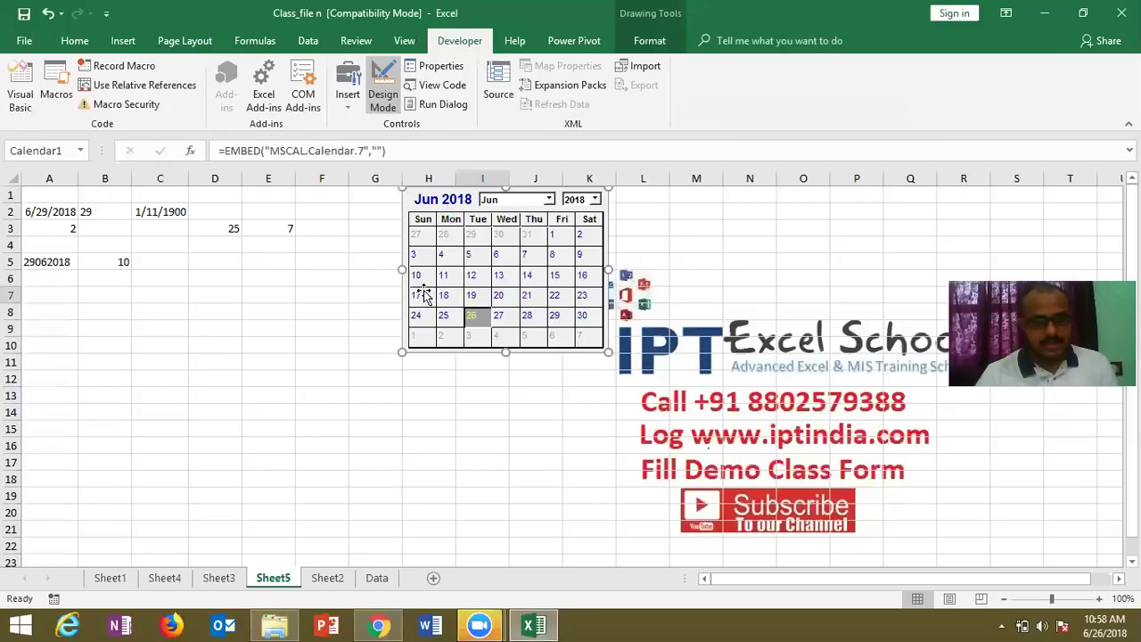
pyautogui.click(166, 291)
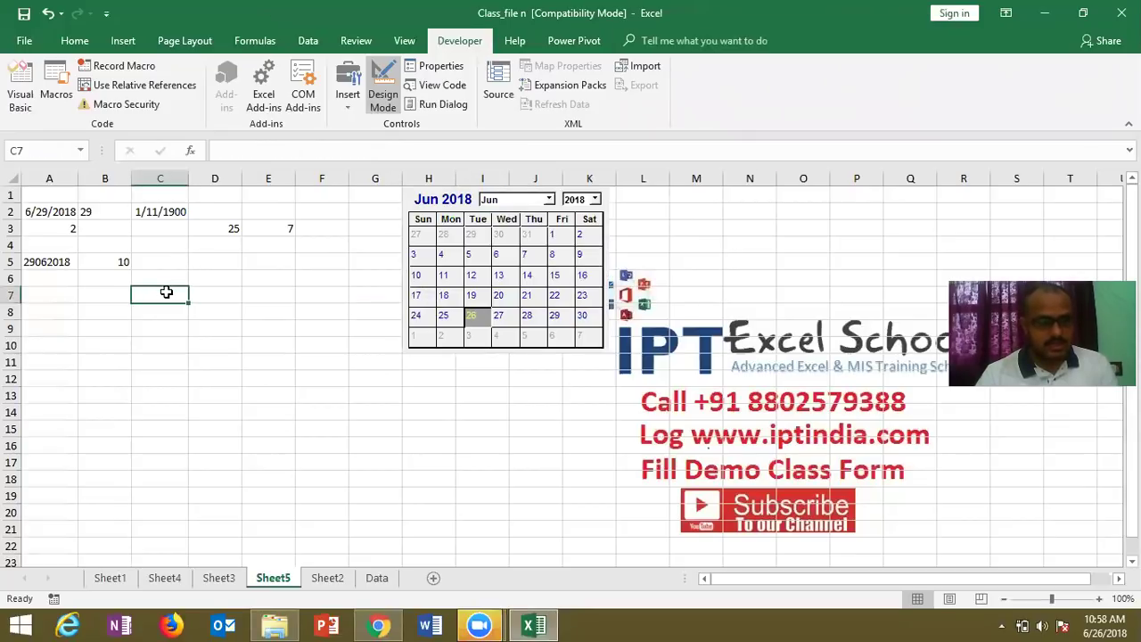
# Step: In Calendar1's Click procedure, type Sheets("Sheet5").Range("C7").Value = as the start of the line
pyautogui.doubleClick(554, 318)
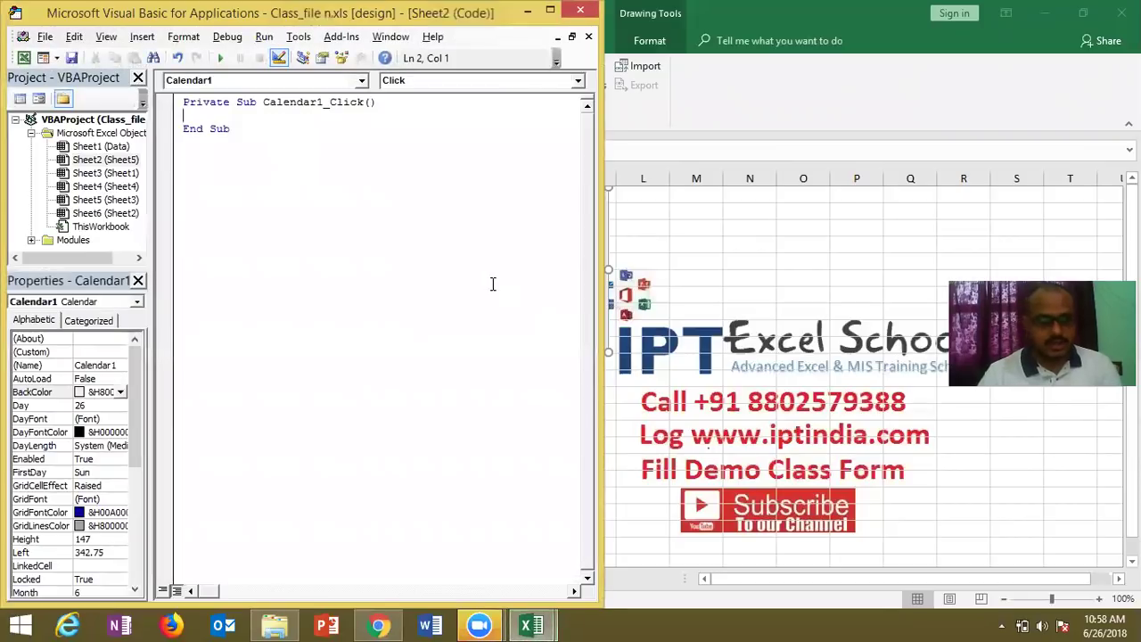
pyautogui.hotkey('alt', 'F11')
pyautogui.hotkey('alt', 'F11')
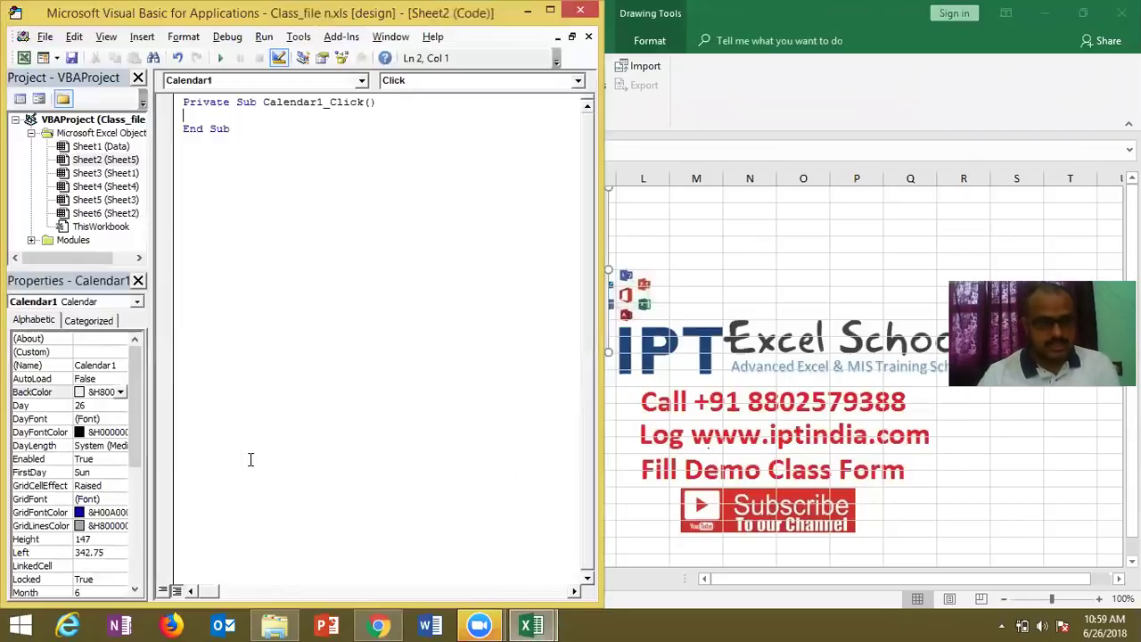
pyautogui.write('sheets')
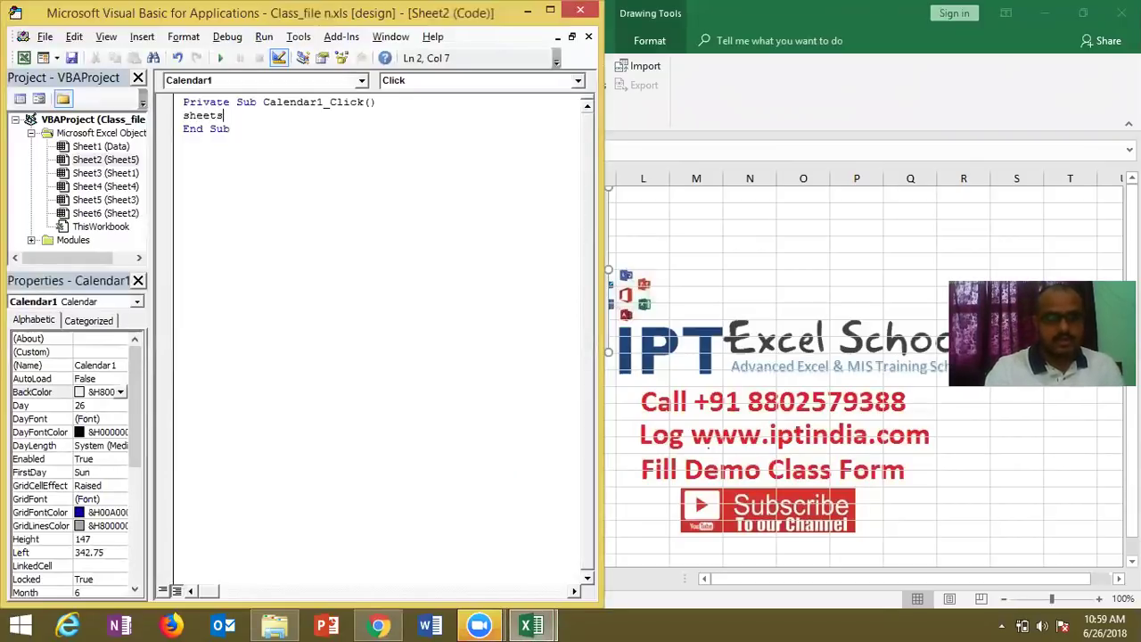
pyautogui.write('(')
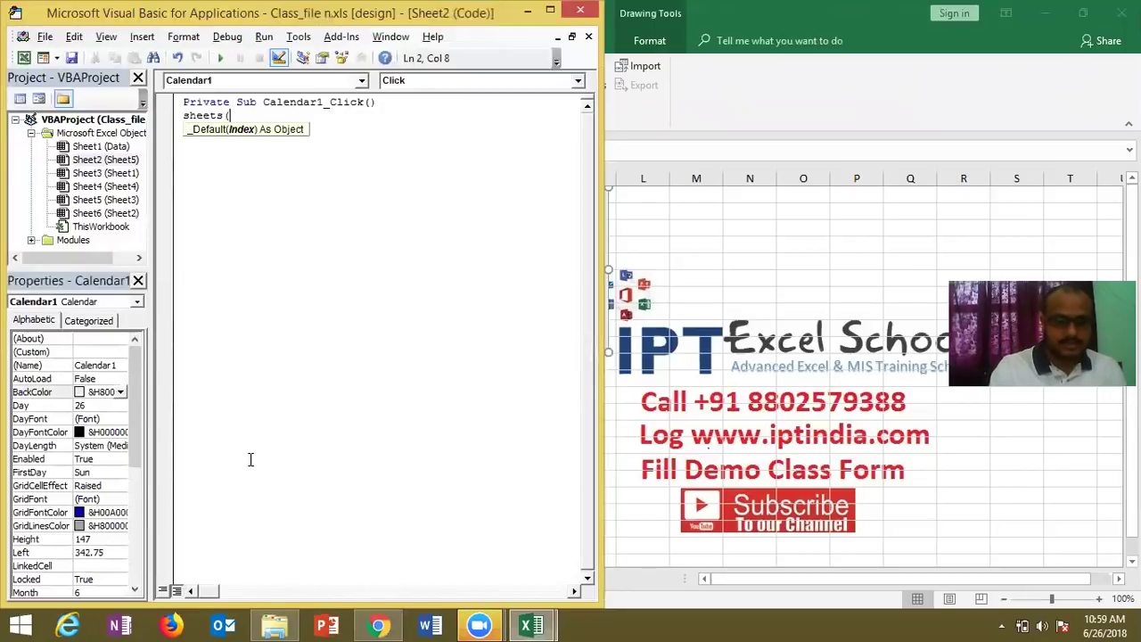
pyautogui.write('"Sheet5')
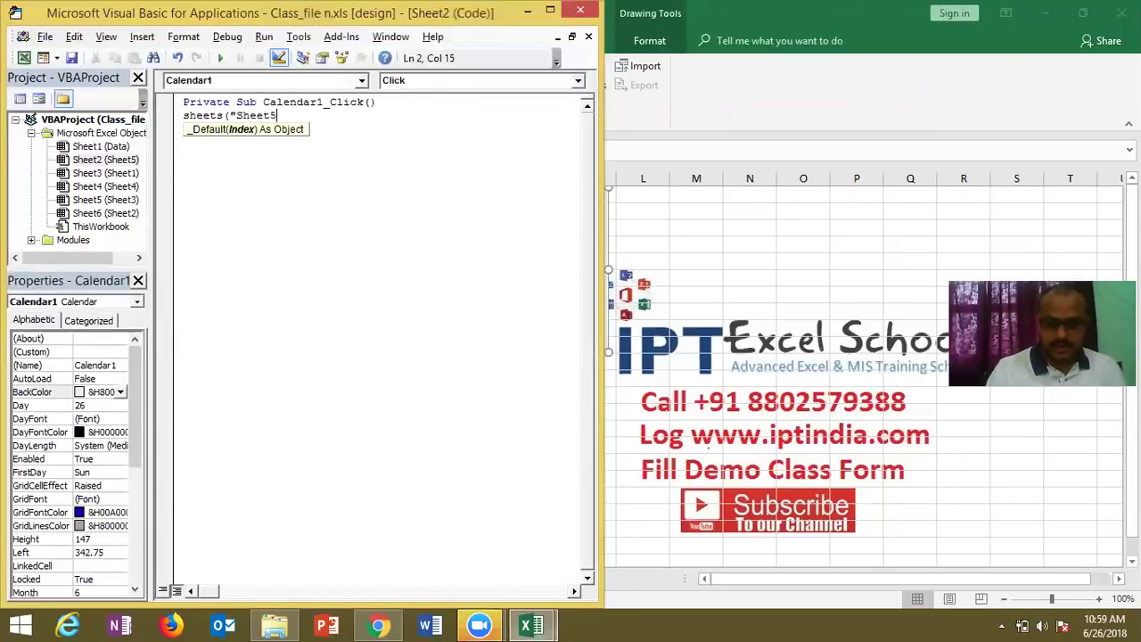
pyautogui.write('").')
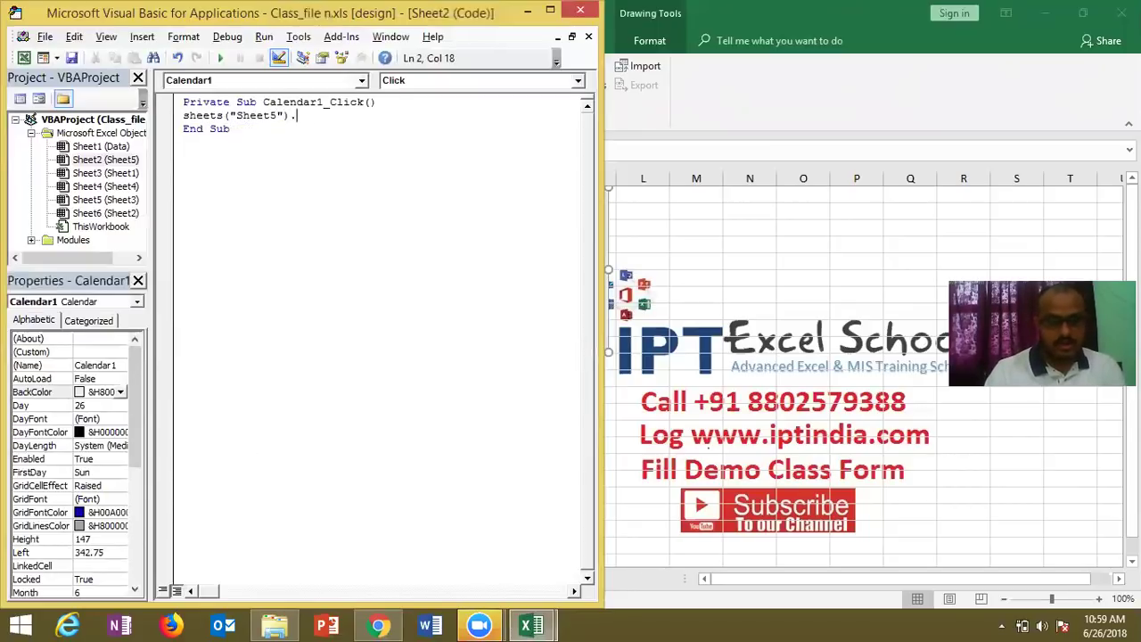
pyautogui.write('range("')
pyautogui.press('BackSpace')
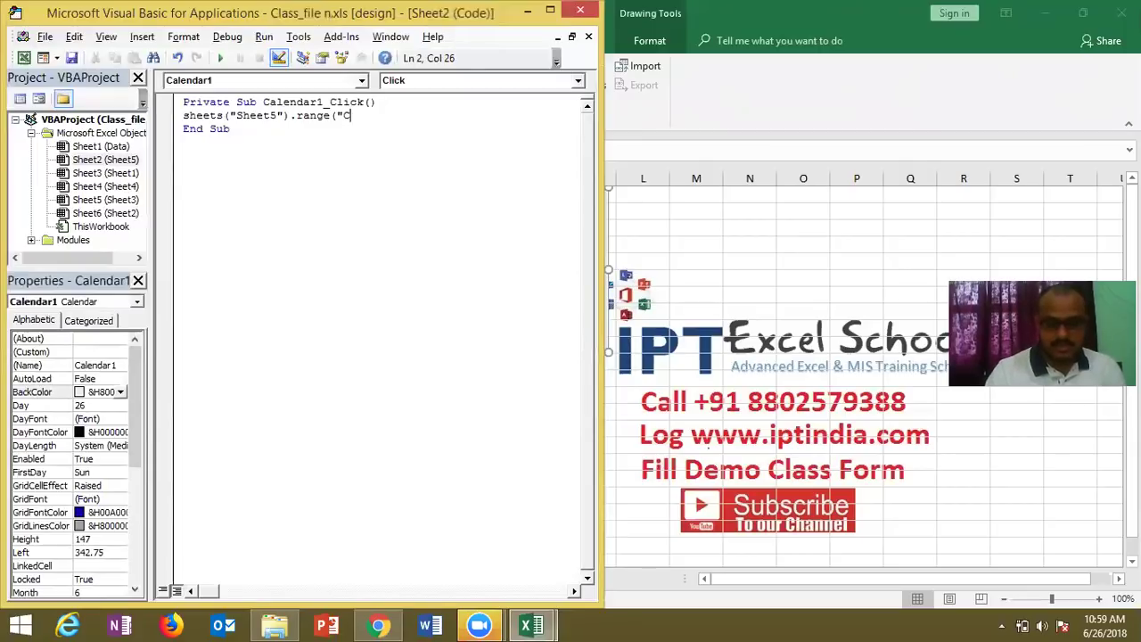
pyautogui.write('").val')
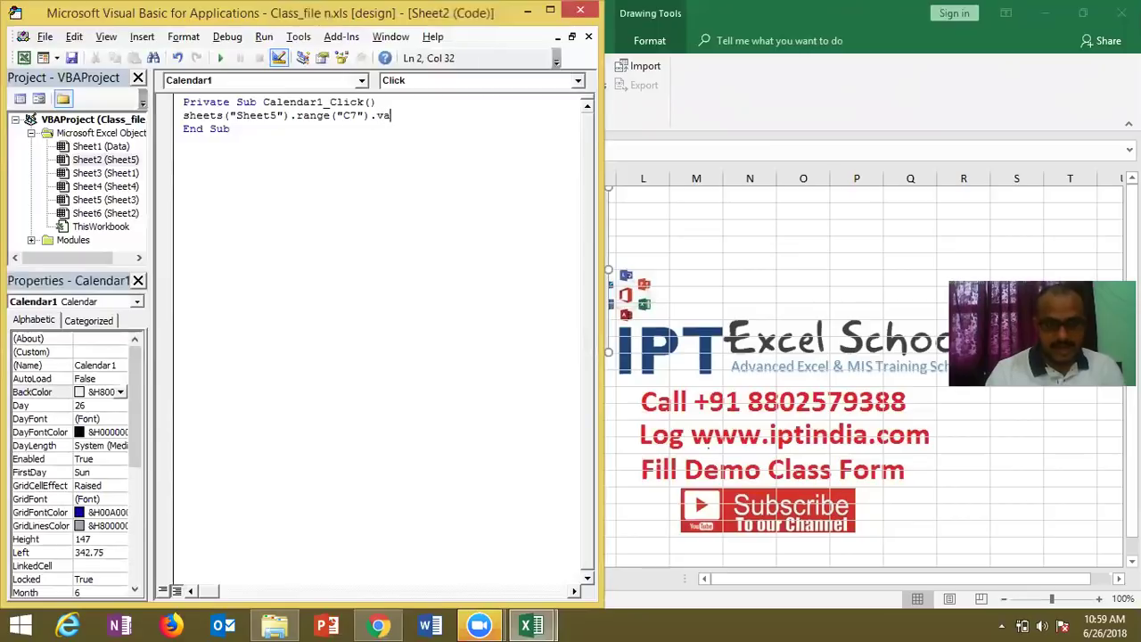
pyautogui.write('ue')
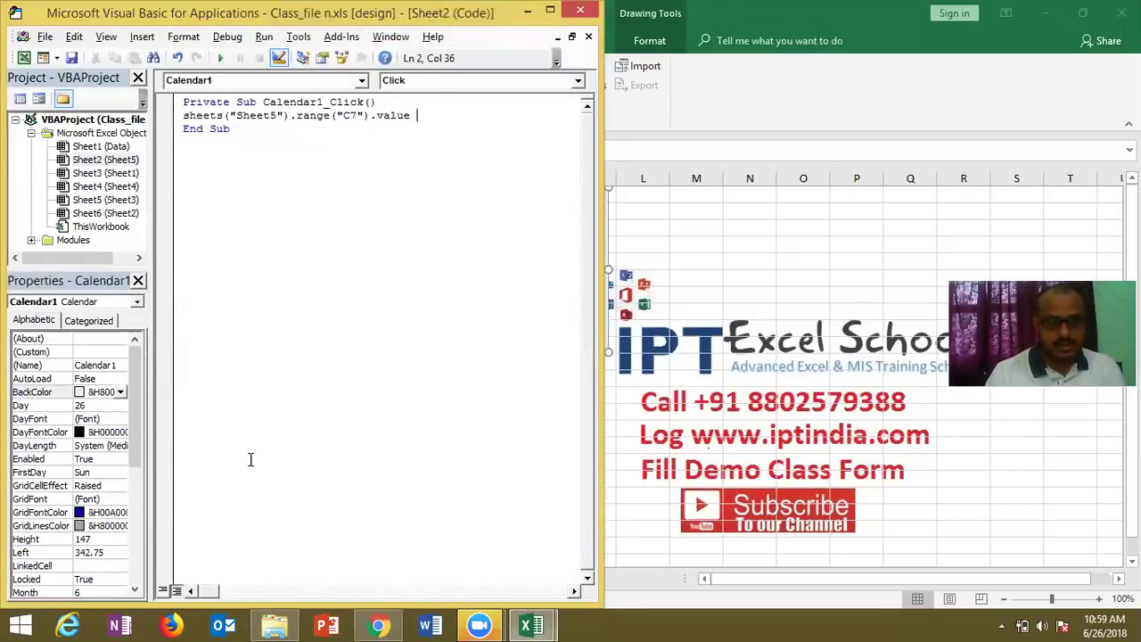
# Step: Finish the line with Calendar1.Value and return to Excel
pyautogui.doubleClick(308, 102)
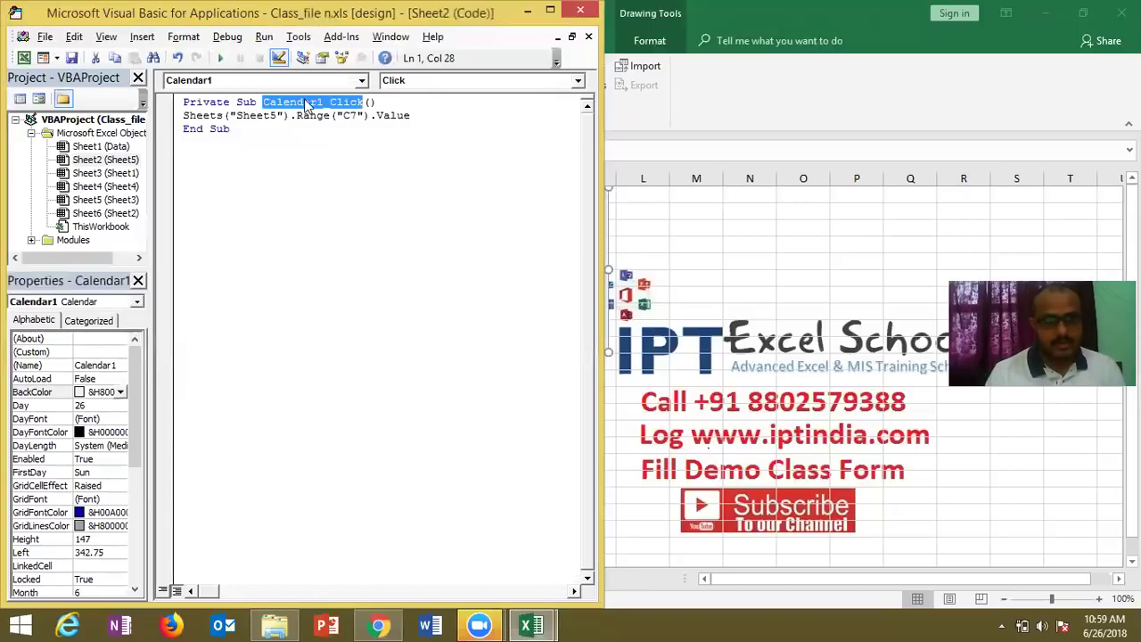
pyautogui.moveTo(323, 102); pyautogui.dragTo(262, 103)
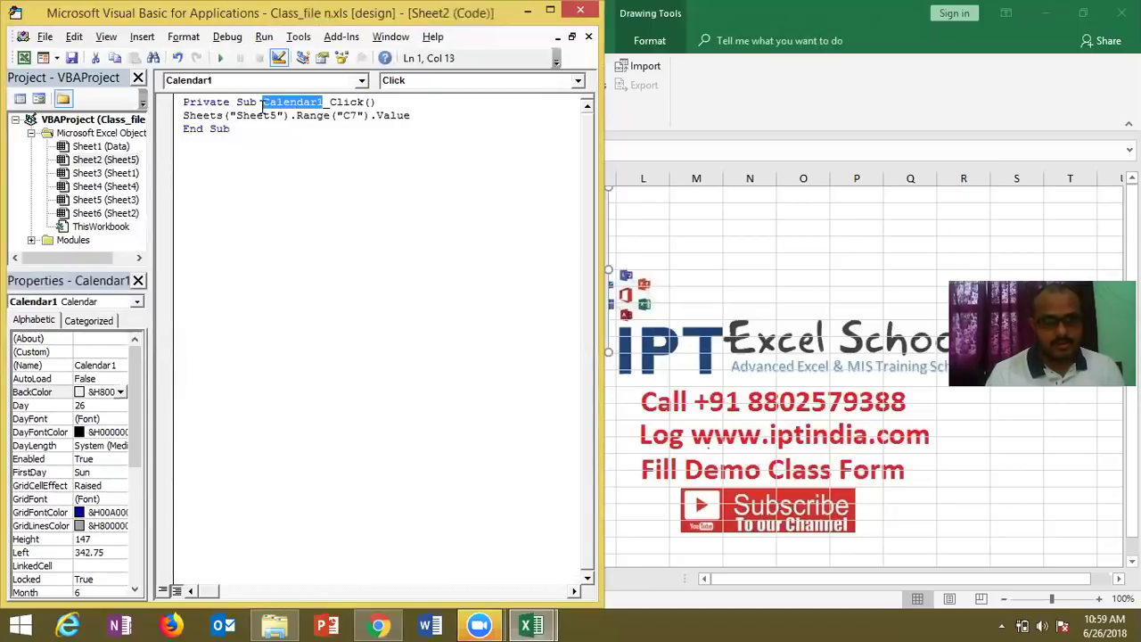
pyautogui.click(425, 122)
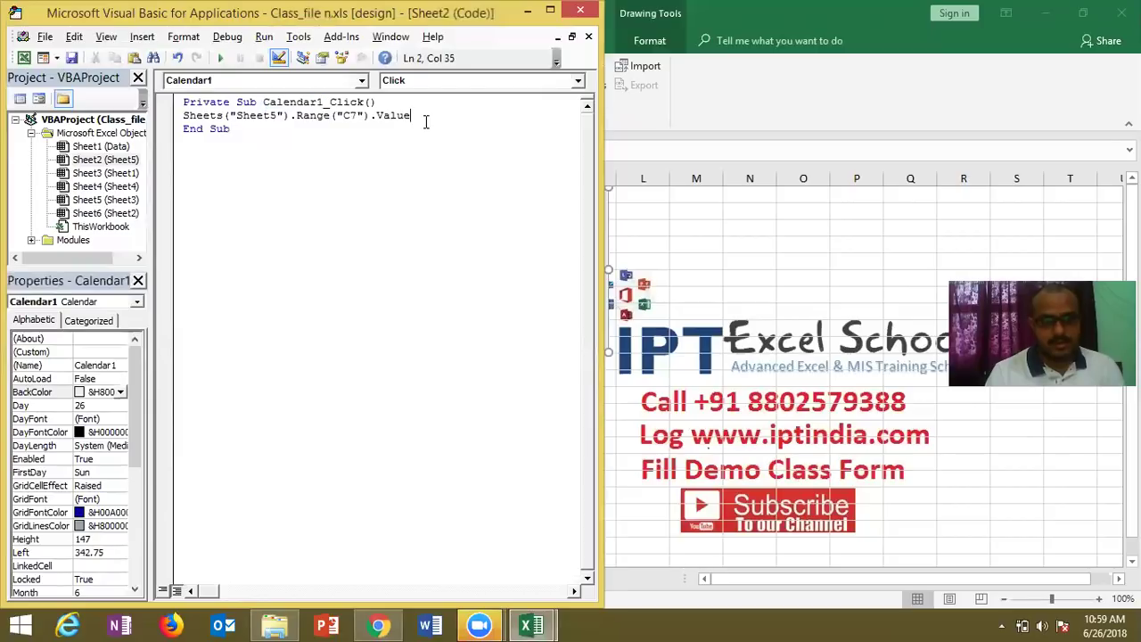
pyautogui.write('=Calendar1')
pyautogui.write('.v')
pyautogui.press('Tab')
pyautogui.click(432, 159)
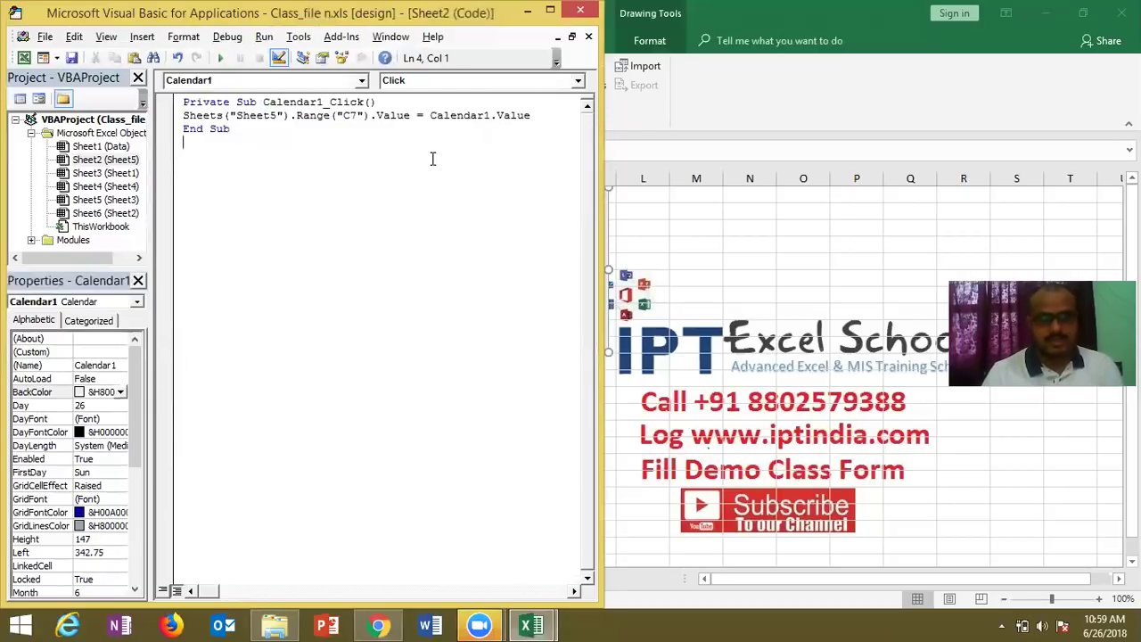
pyautogui.hotkey('alt', 'F11')
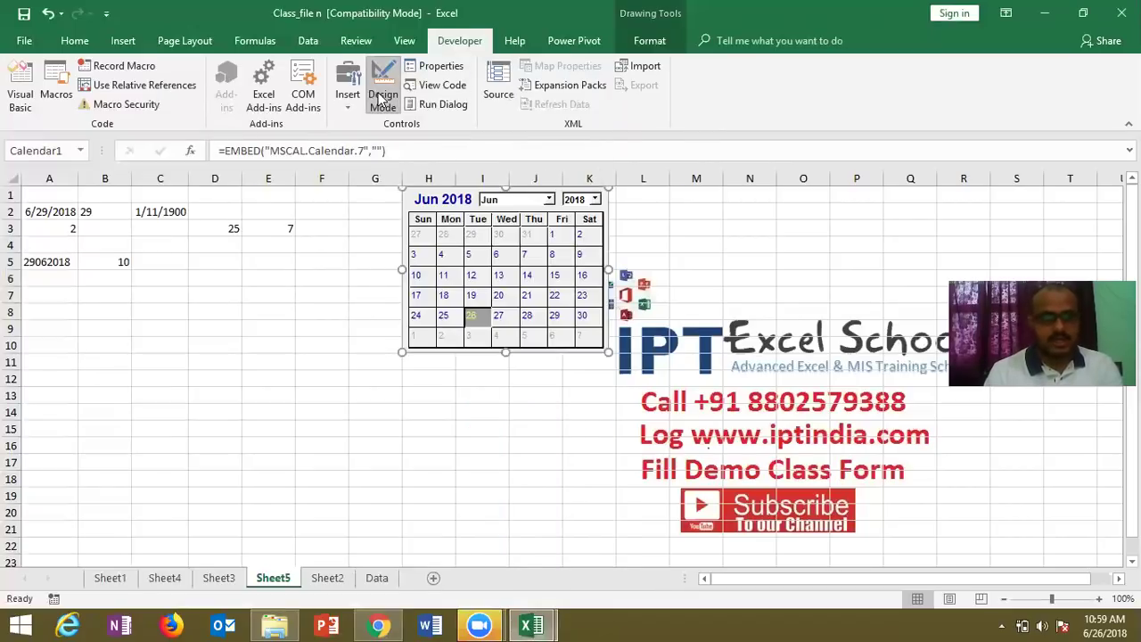
# Step: Turn off Design Mode and test the calendar on June 12, 19 and 21, leaving C7 at 6/21/2018
pyautogui.click(381, 98)
pyautogui.click(339, 292)
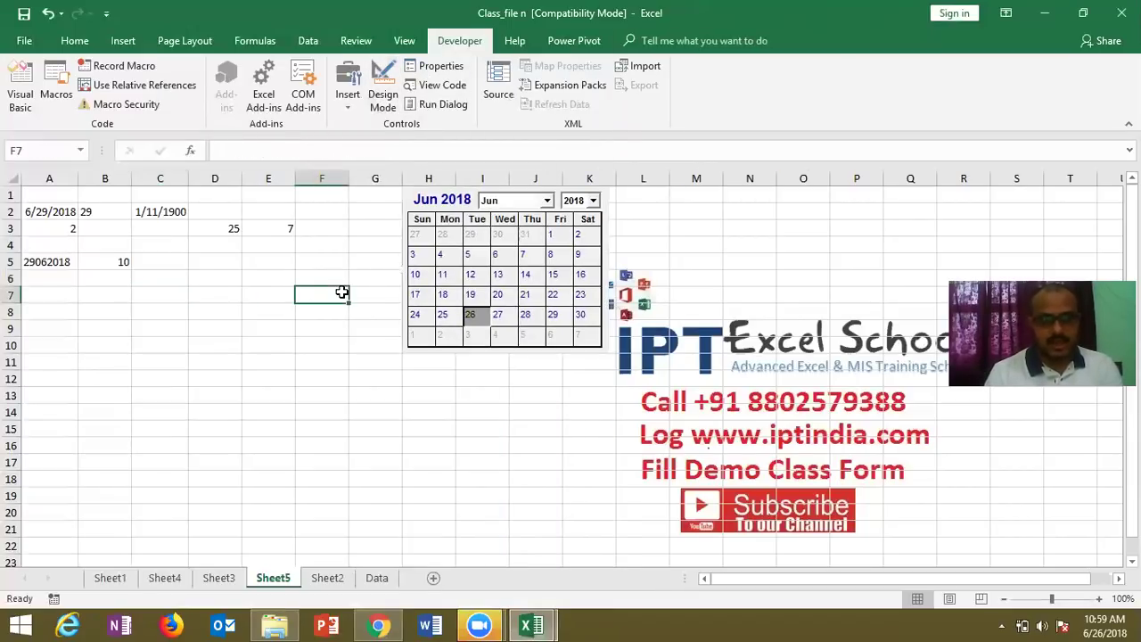
pyautogui.click(471, 276)
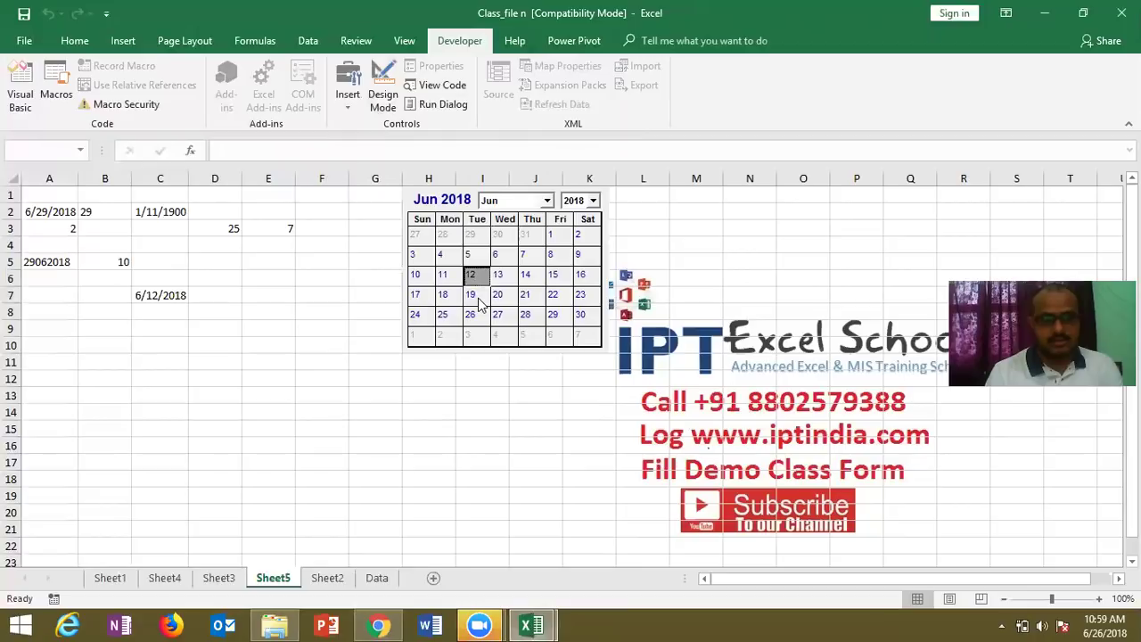
pyautogui.click(476, 297)
pyautogui.click(526, 296)
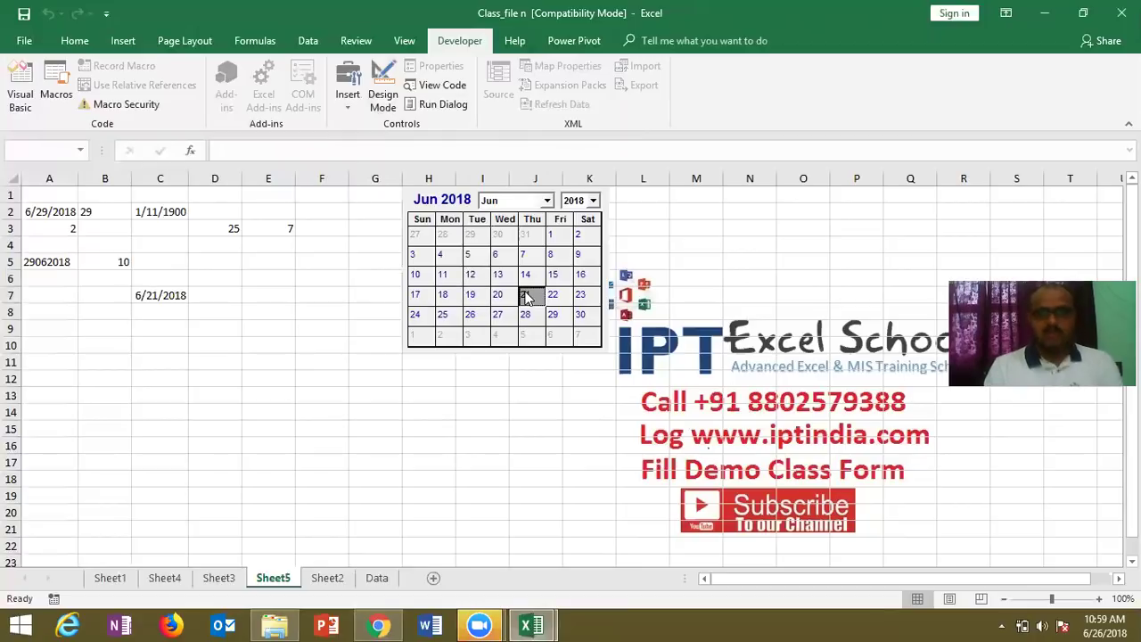